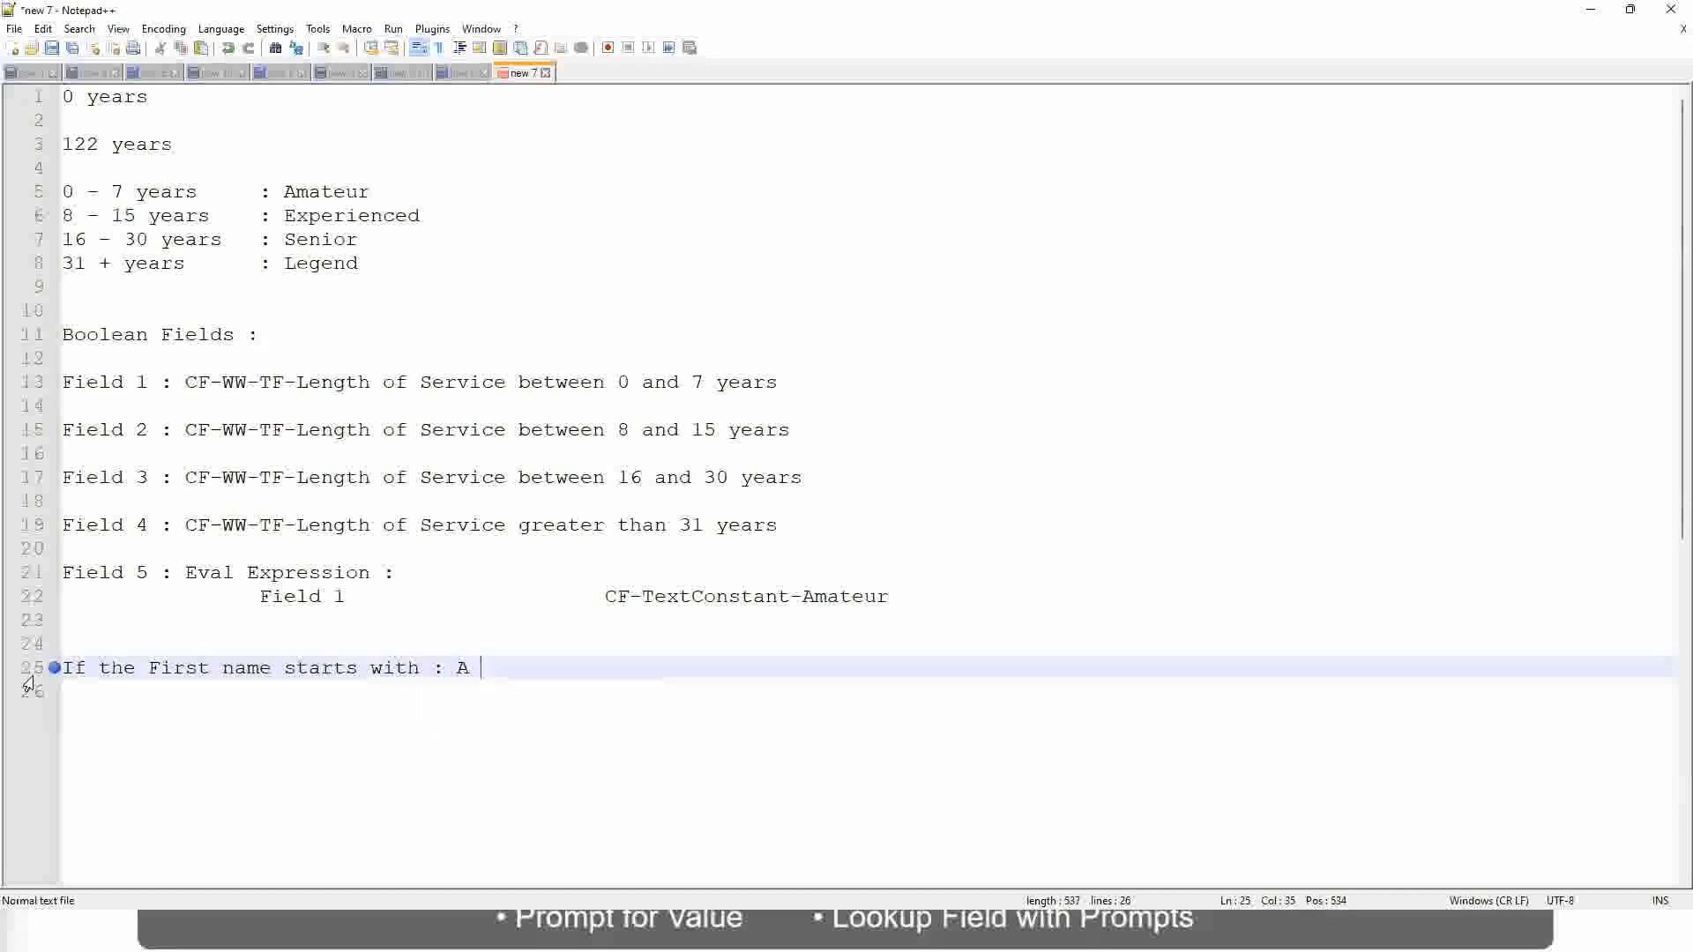
Complete the "If the First name starts with" line with the range "A - G :" and the label "A Listers".
type("- G :")
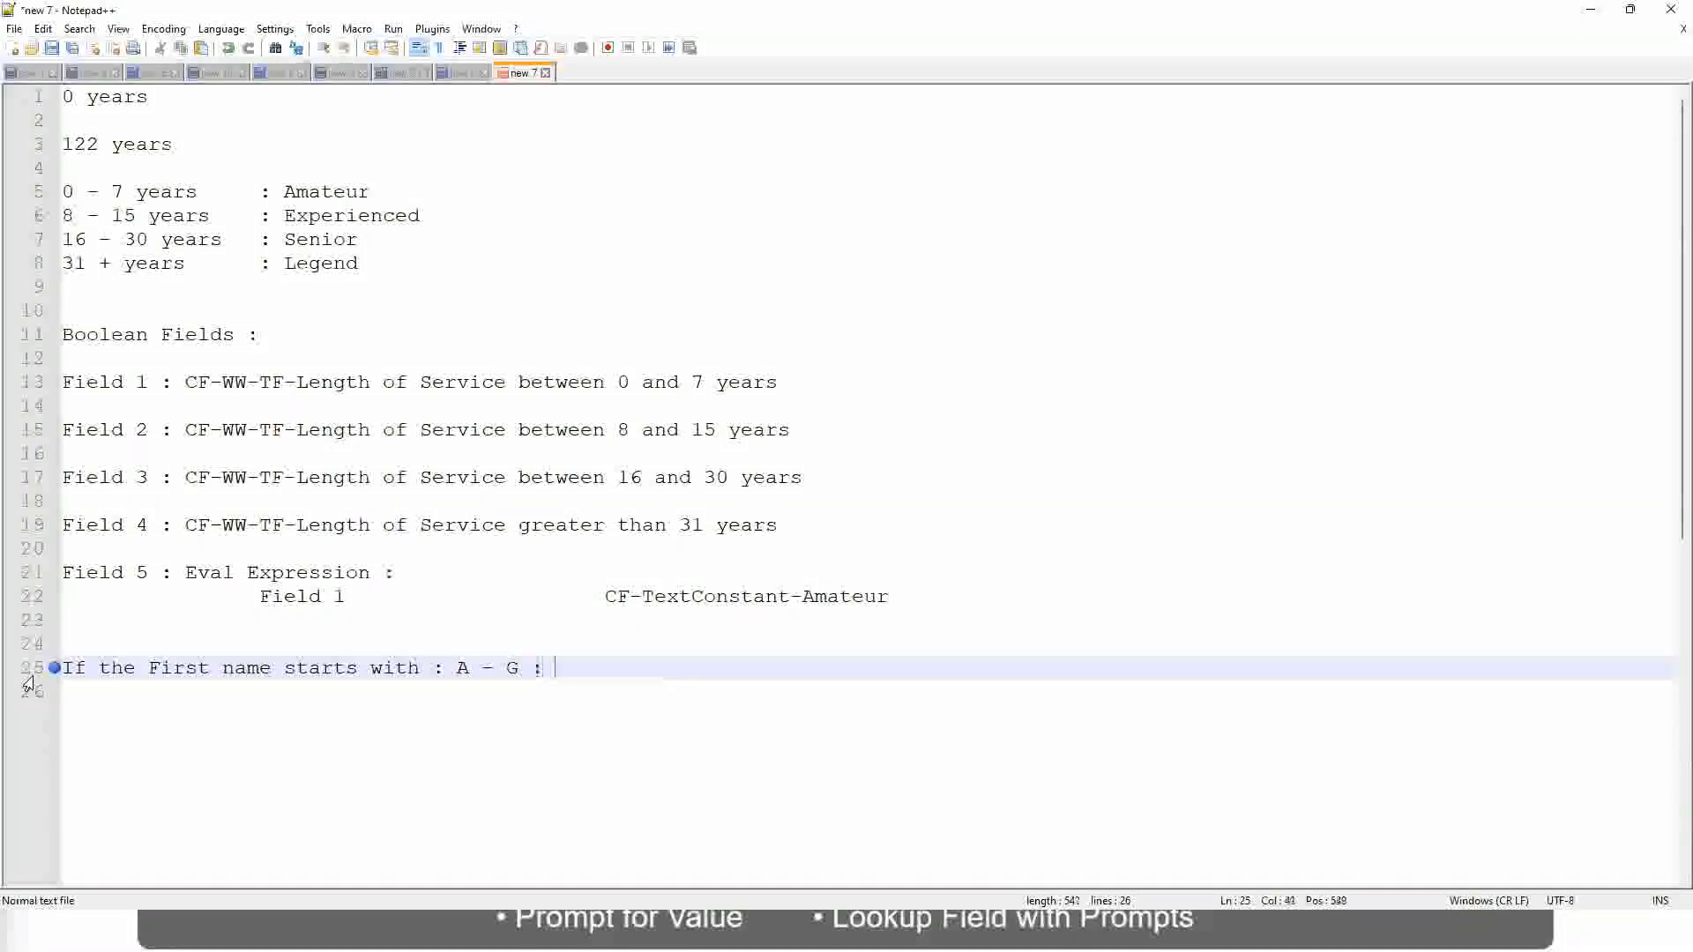
key("Tab")
key("Tab")
type("A 1I")
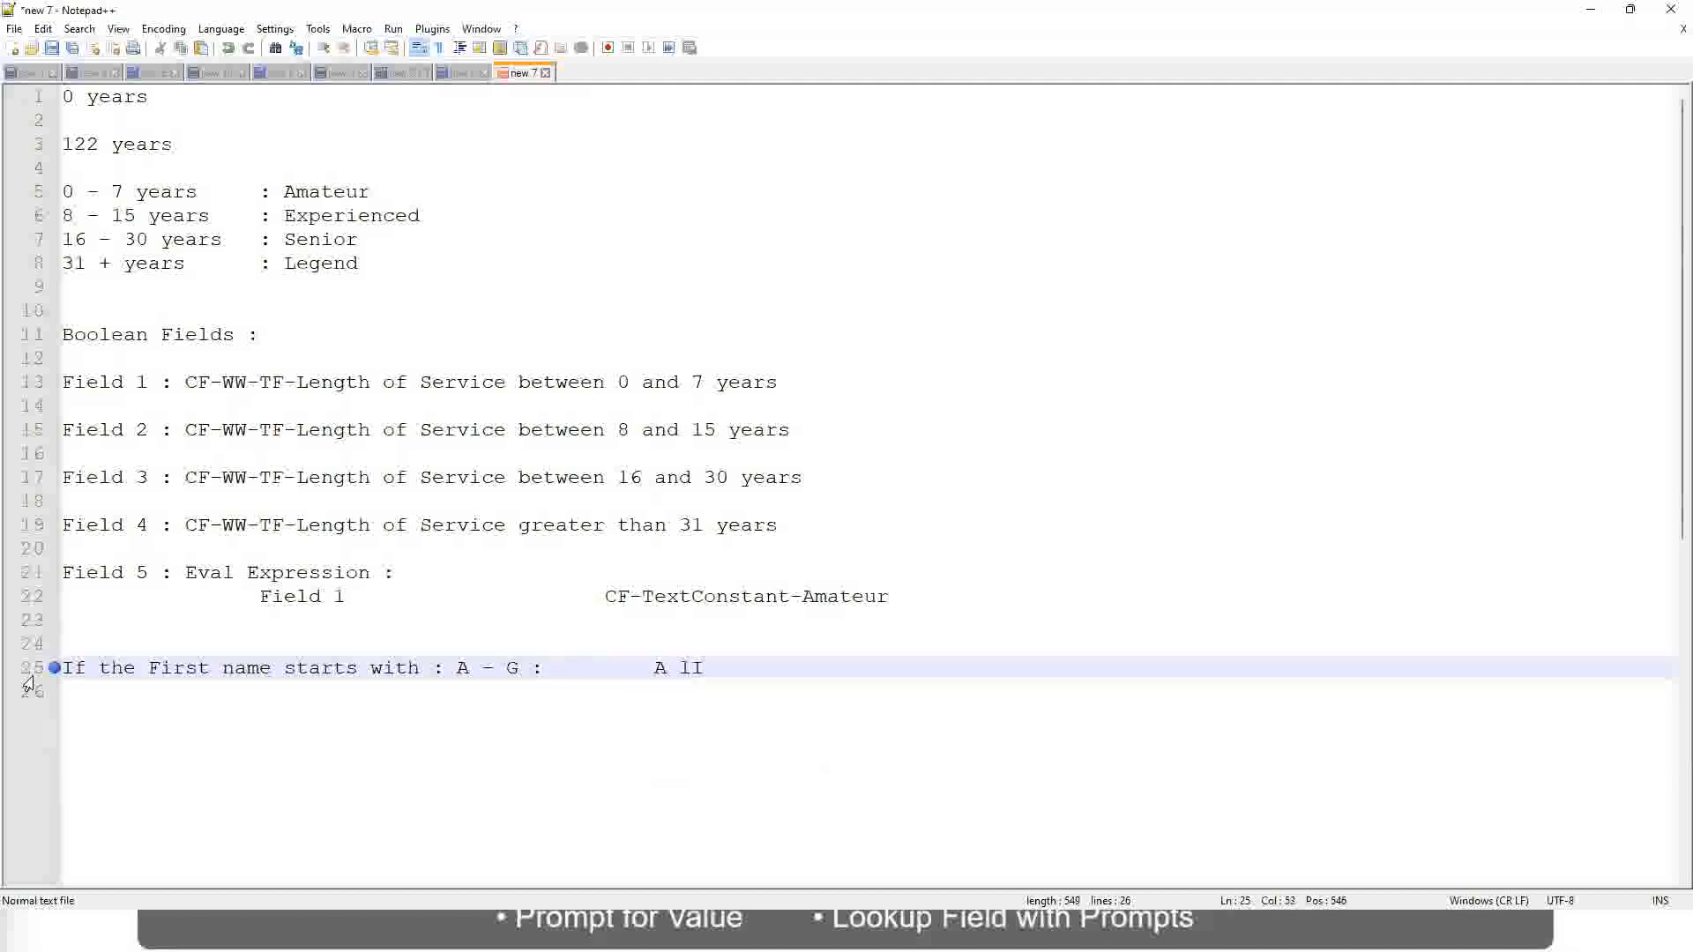
key("BackSpace")
key("BackSpace")
type("Listers")
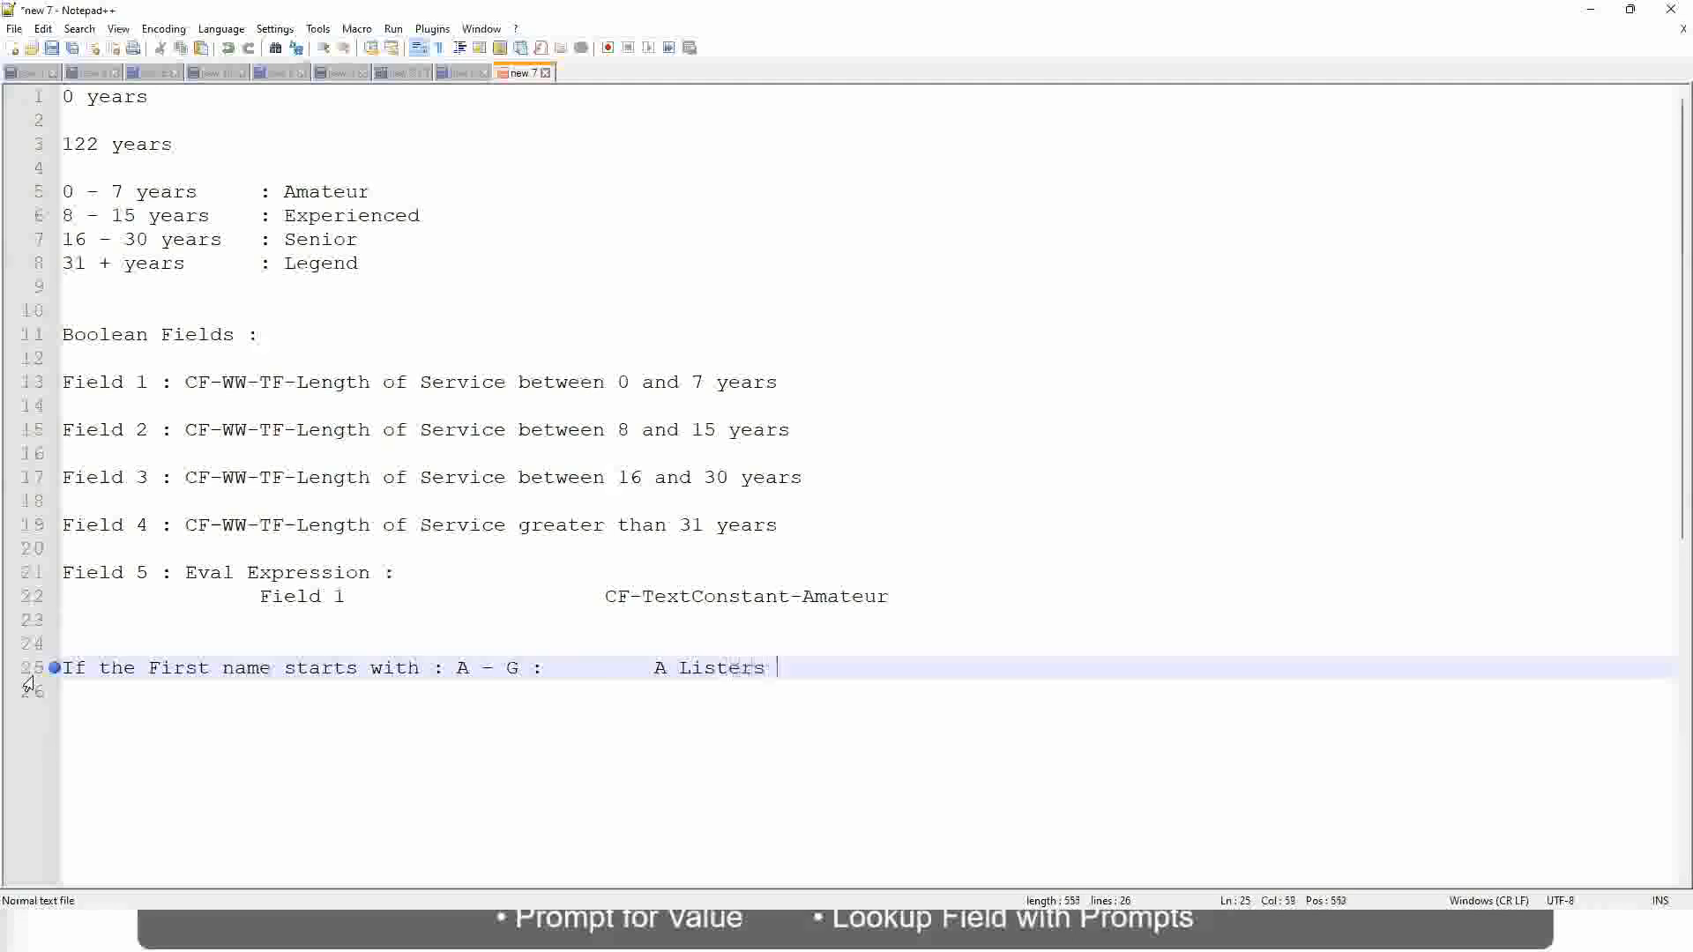
key("BackSpace")
Enclose the label A Listers in double quotation marks.
key("ctrl+Left")
key("ctrl+Left")
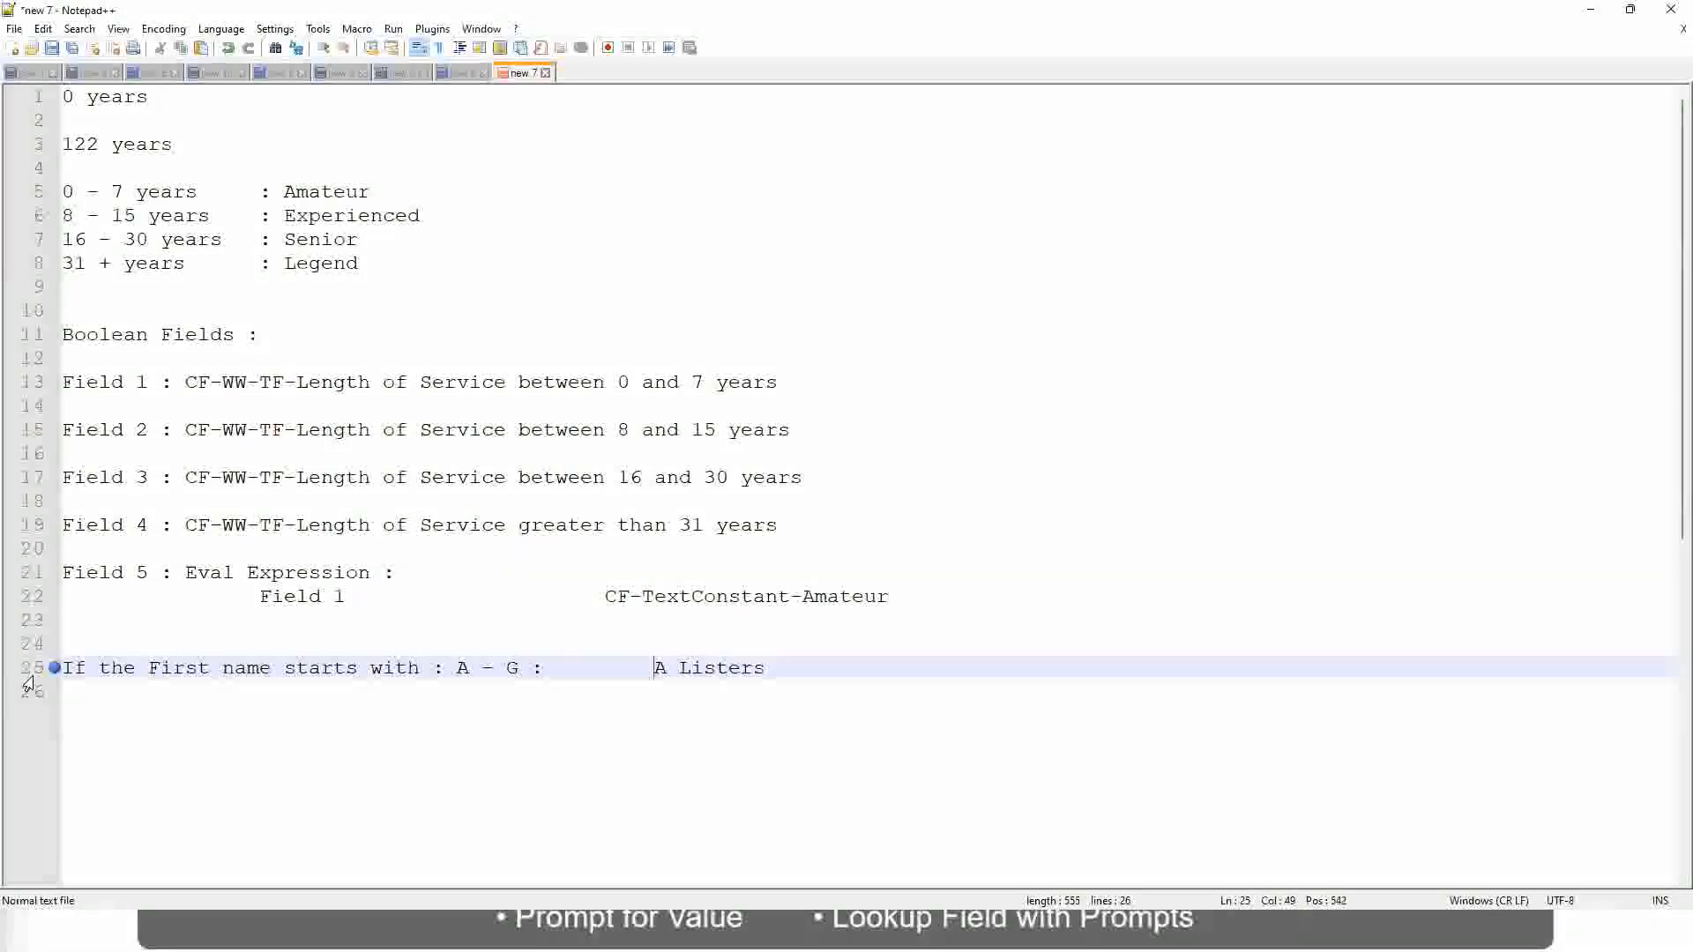
type("\"\"")
key("Right")
key("Right")
key("Right")
key("Right")
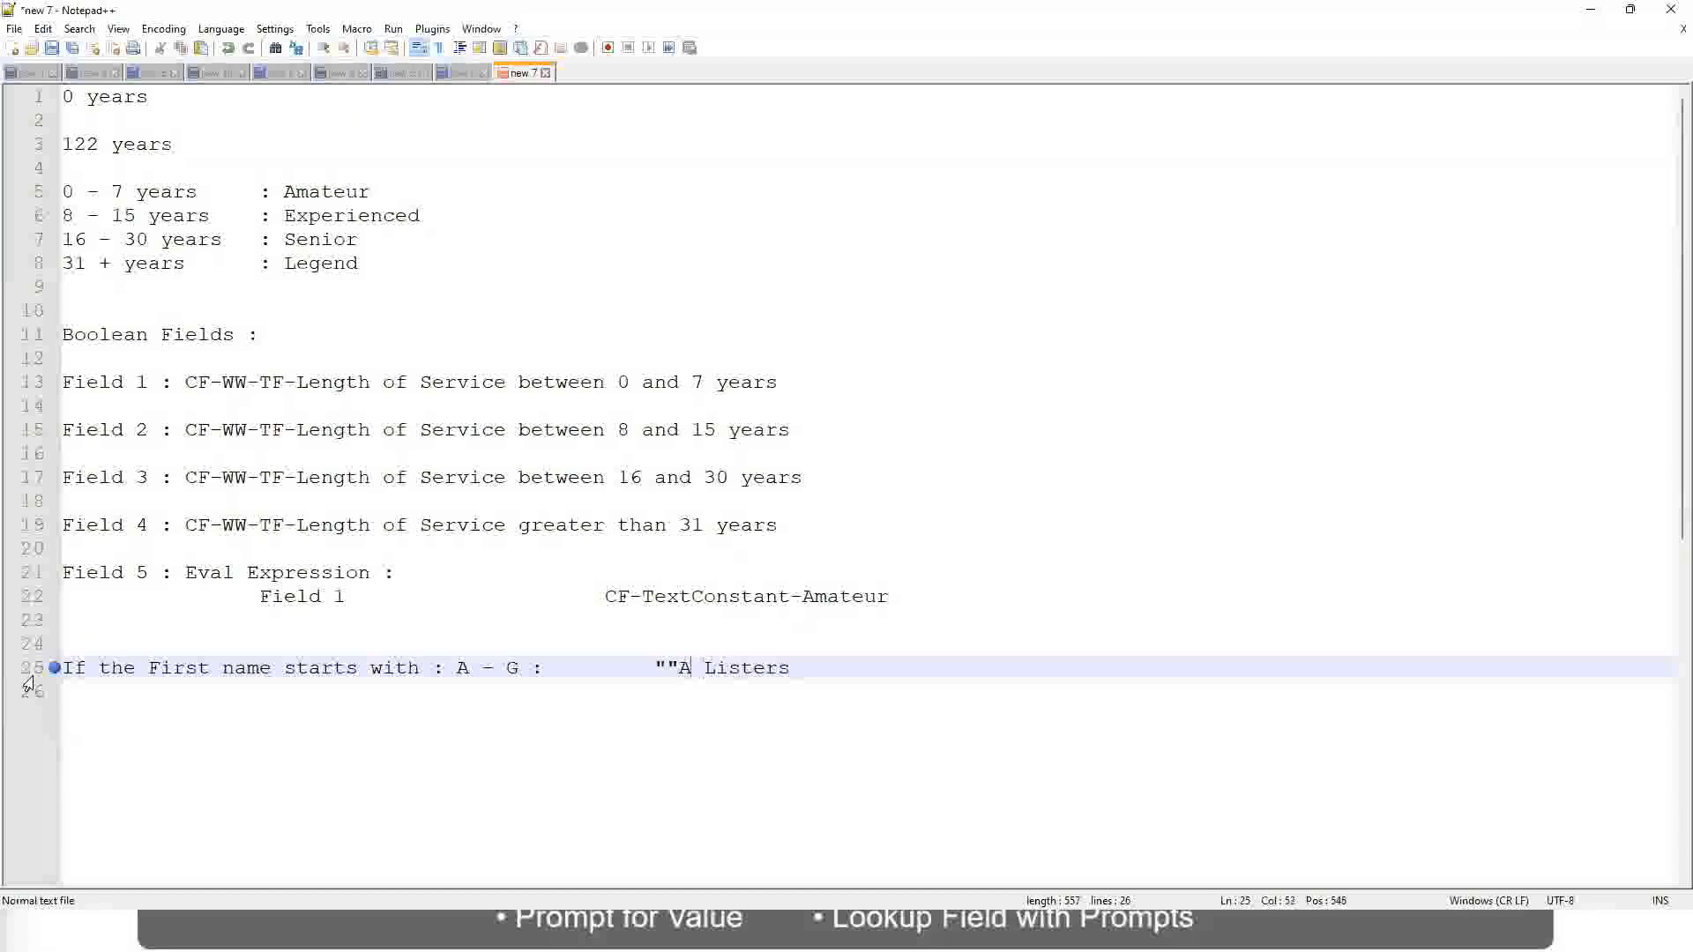
key("Left")
key("BackSpace")
key("Right")
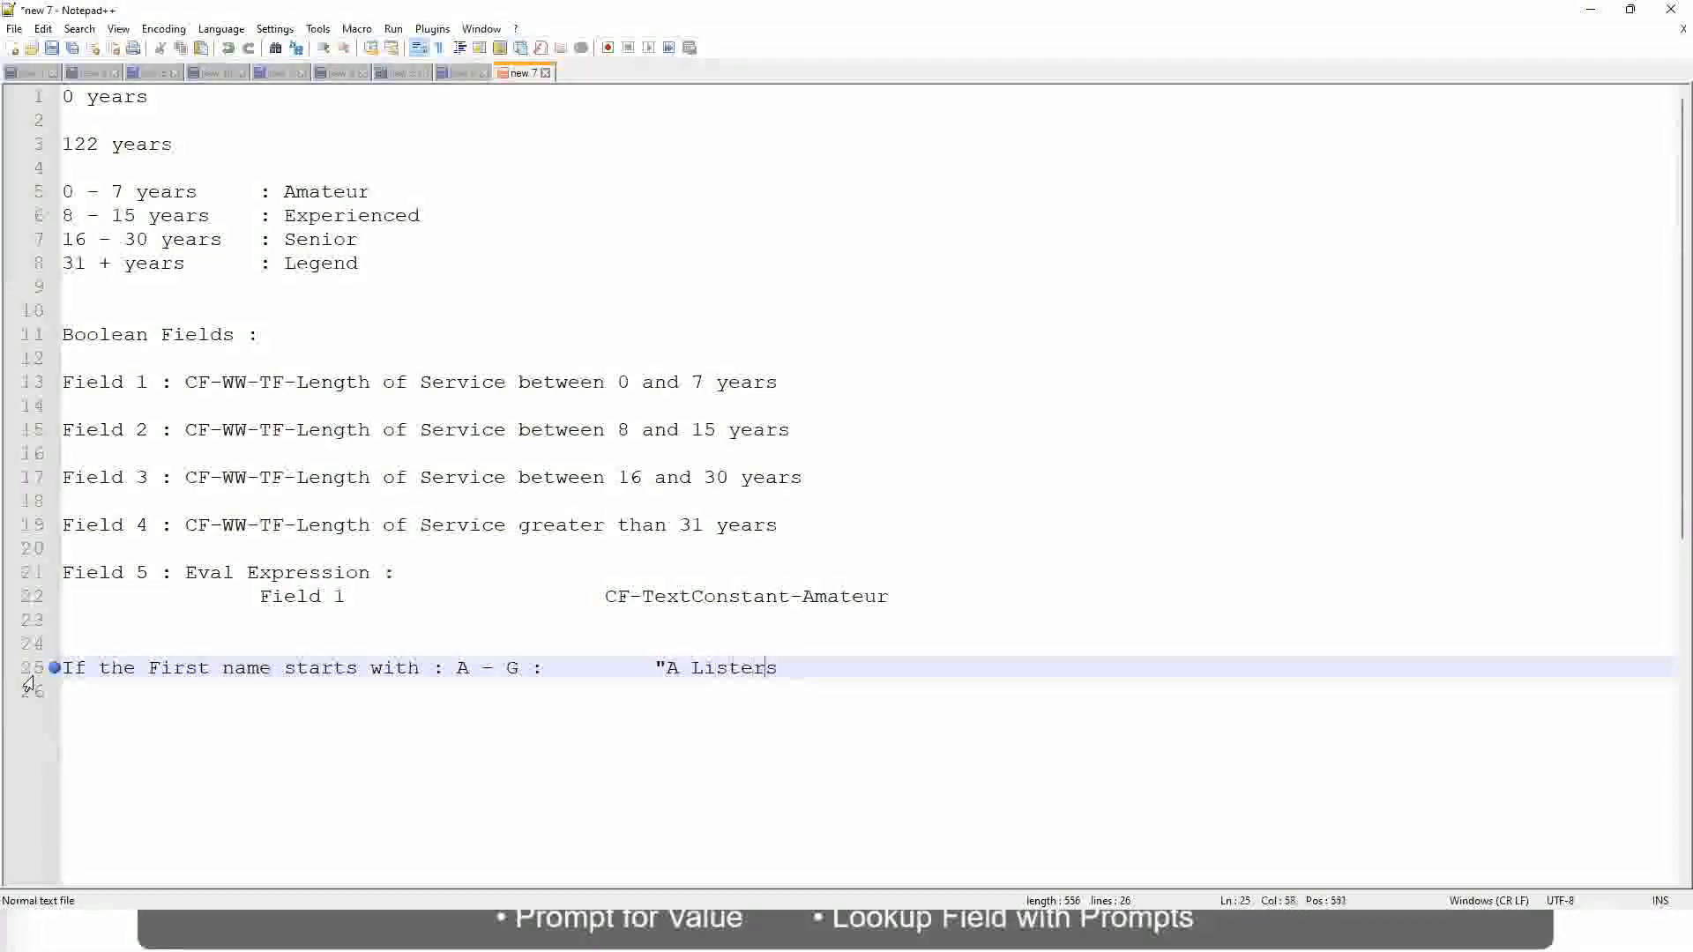
key("End")
key("Return")
type("\"")
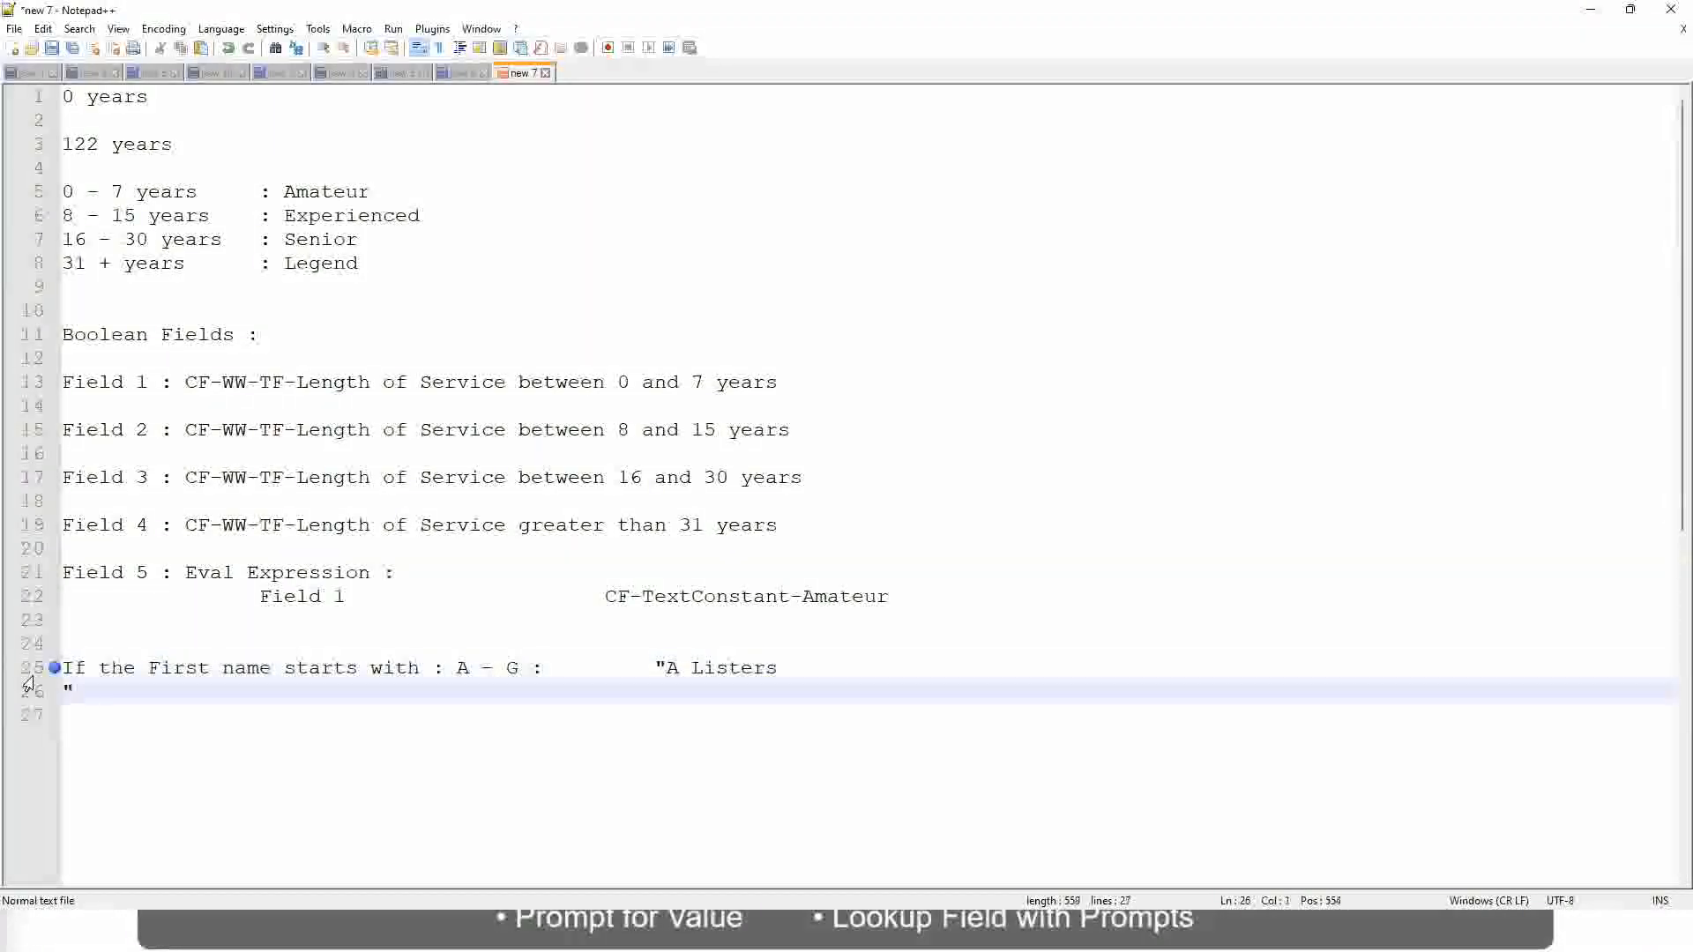
key("BackSpace")
key("BackSpace")
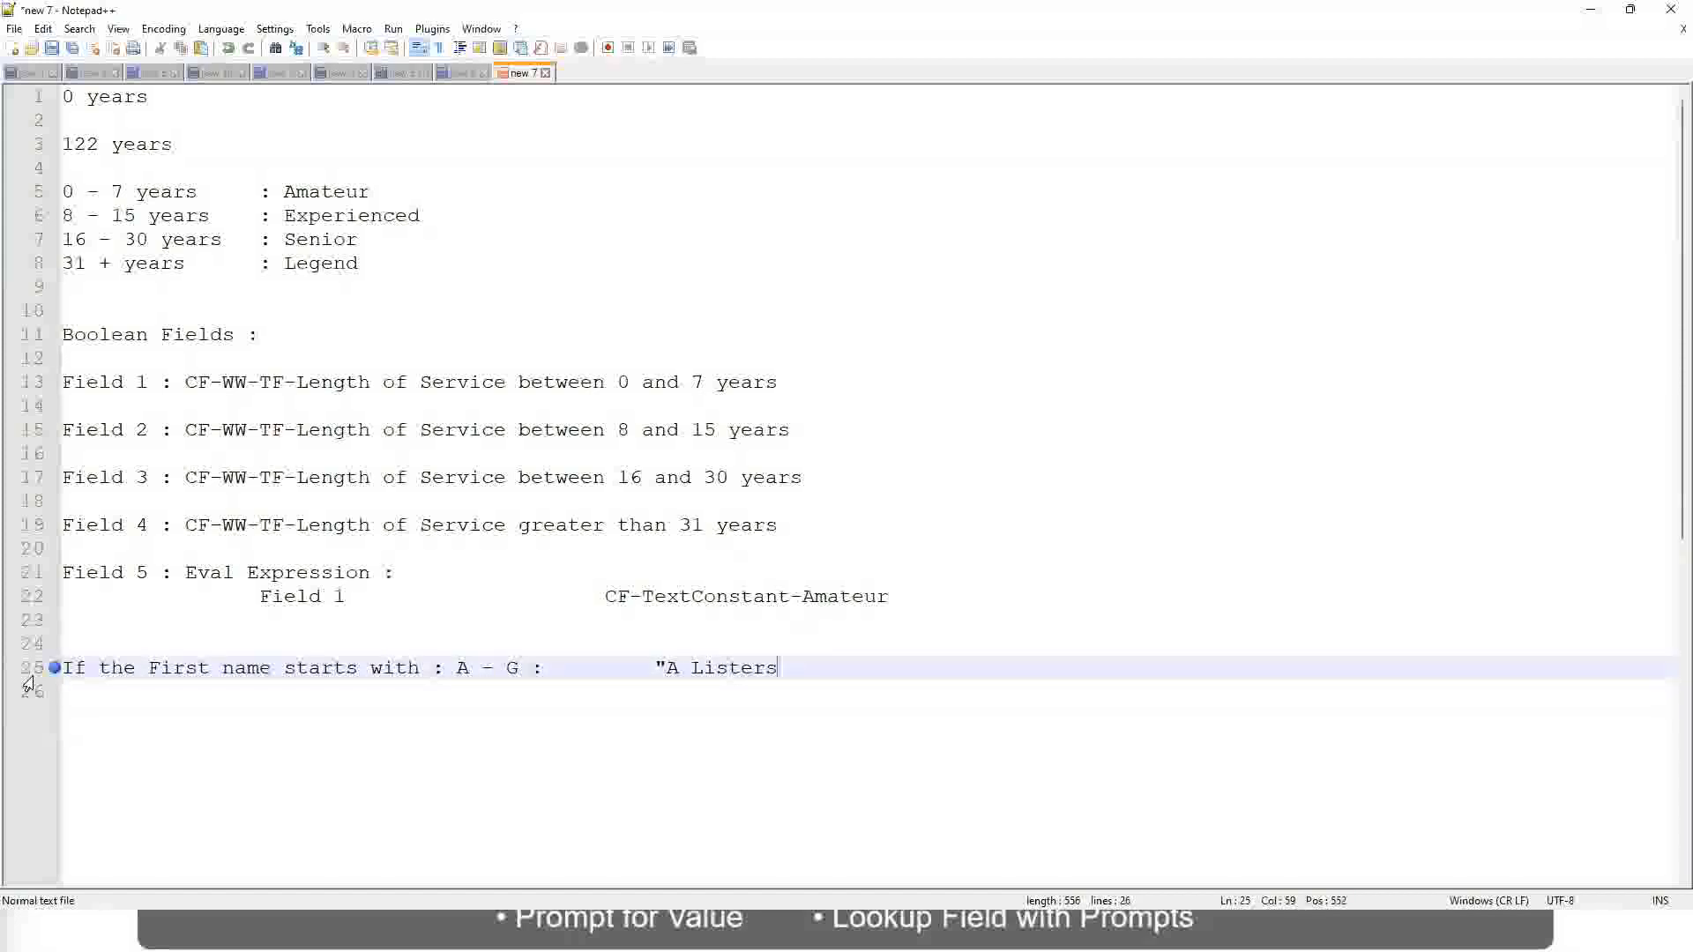
type("\"")
key("Delete")
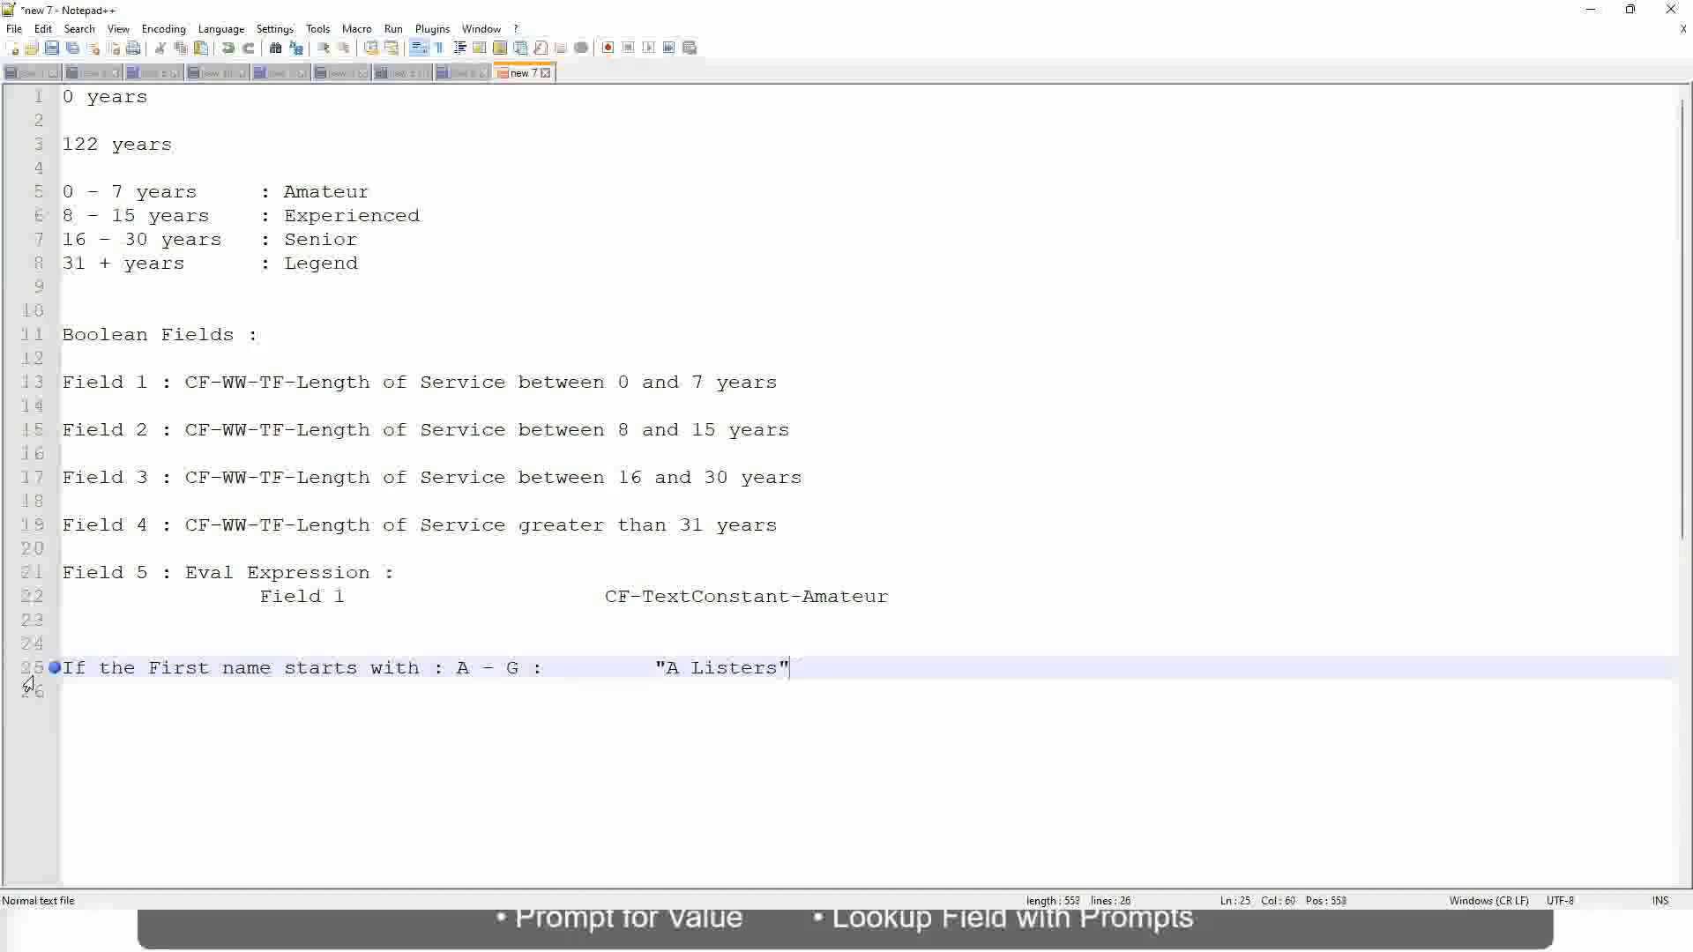
Add a second rule line for the range H - P with the aligned label "His Majesty" in quotation marks.
key("Return")
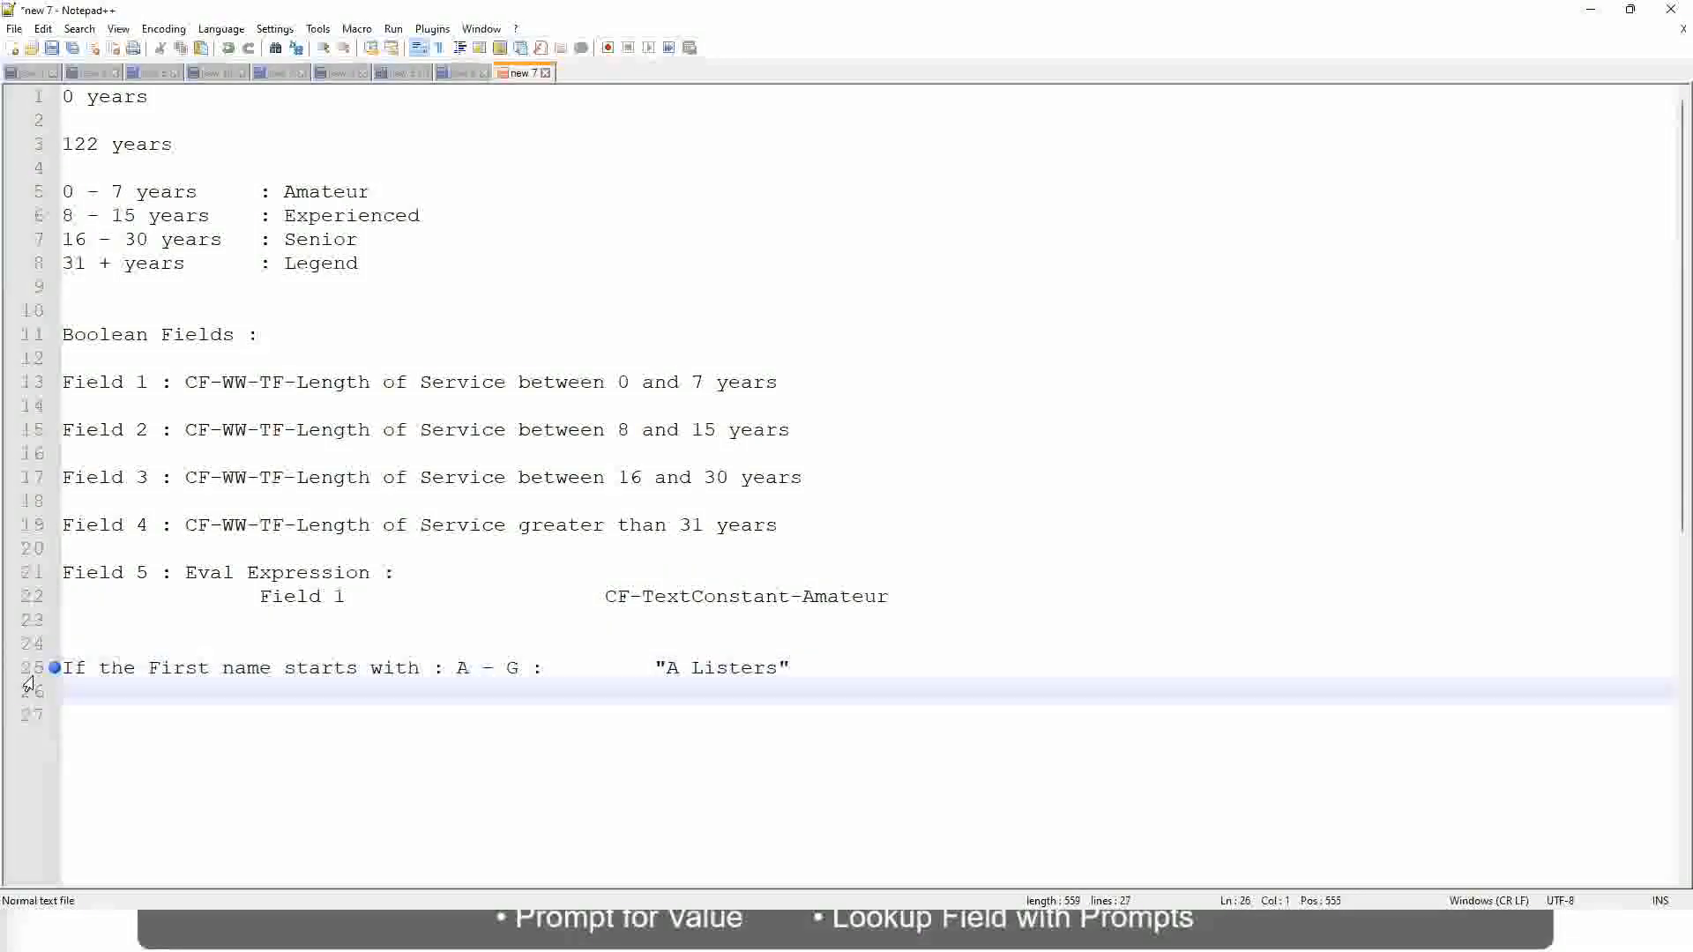
type("B")
key("BackSpace")
type("H -")
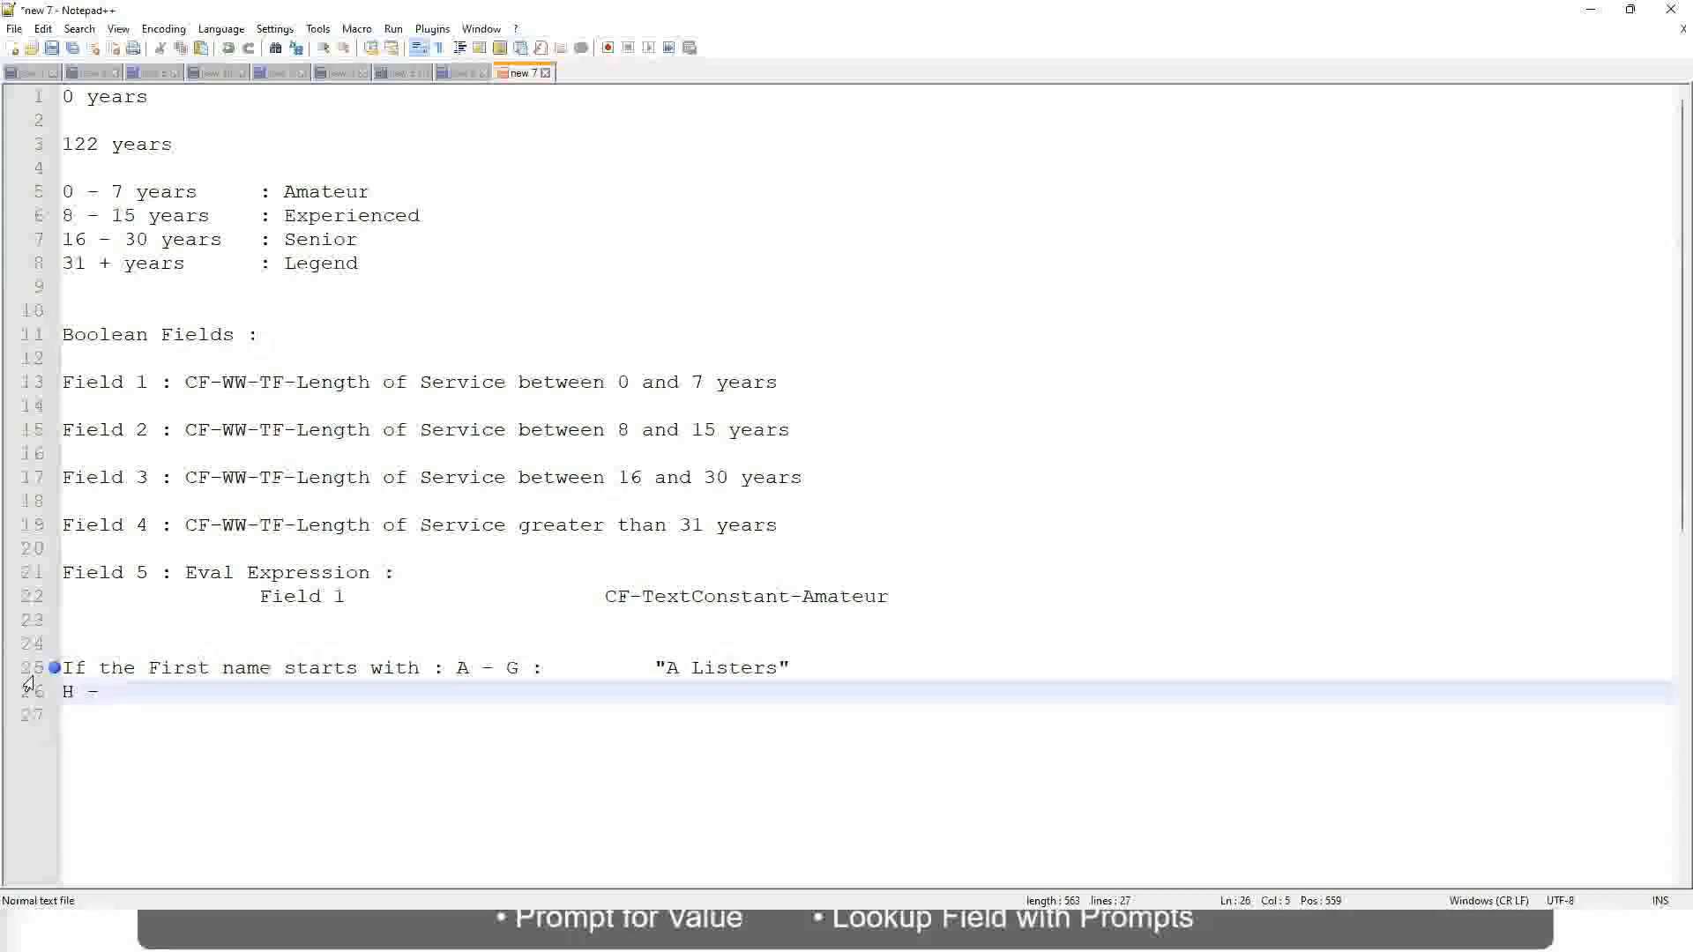
type("P")
key("Tab")
key("Tab")
key("Tab")
key("Tab")
key("Tab")
key("Tab")
key("Tab")
key("Right")
key("Right")
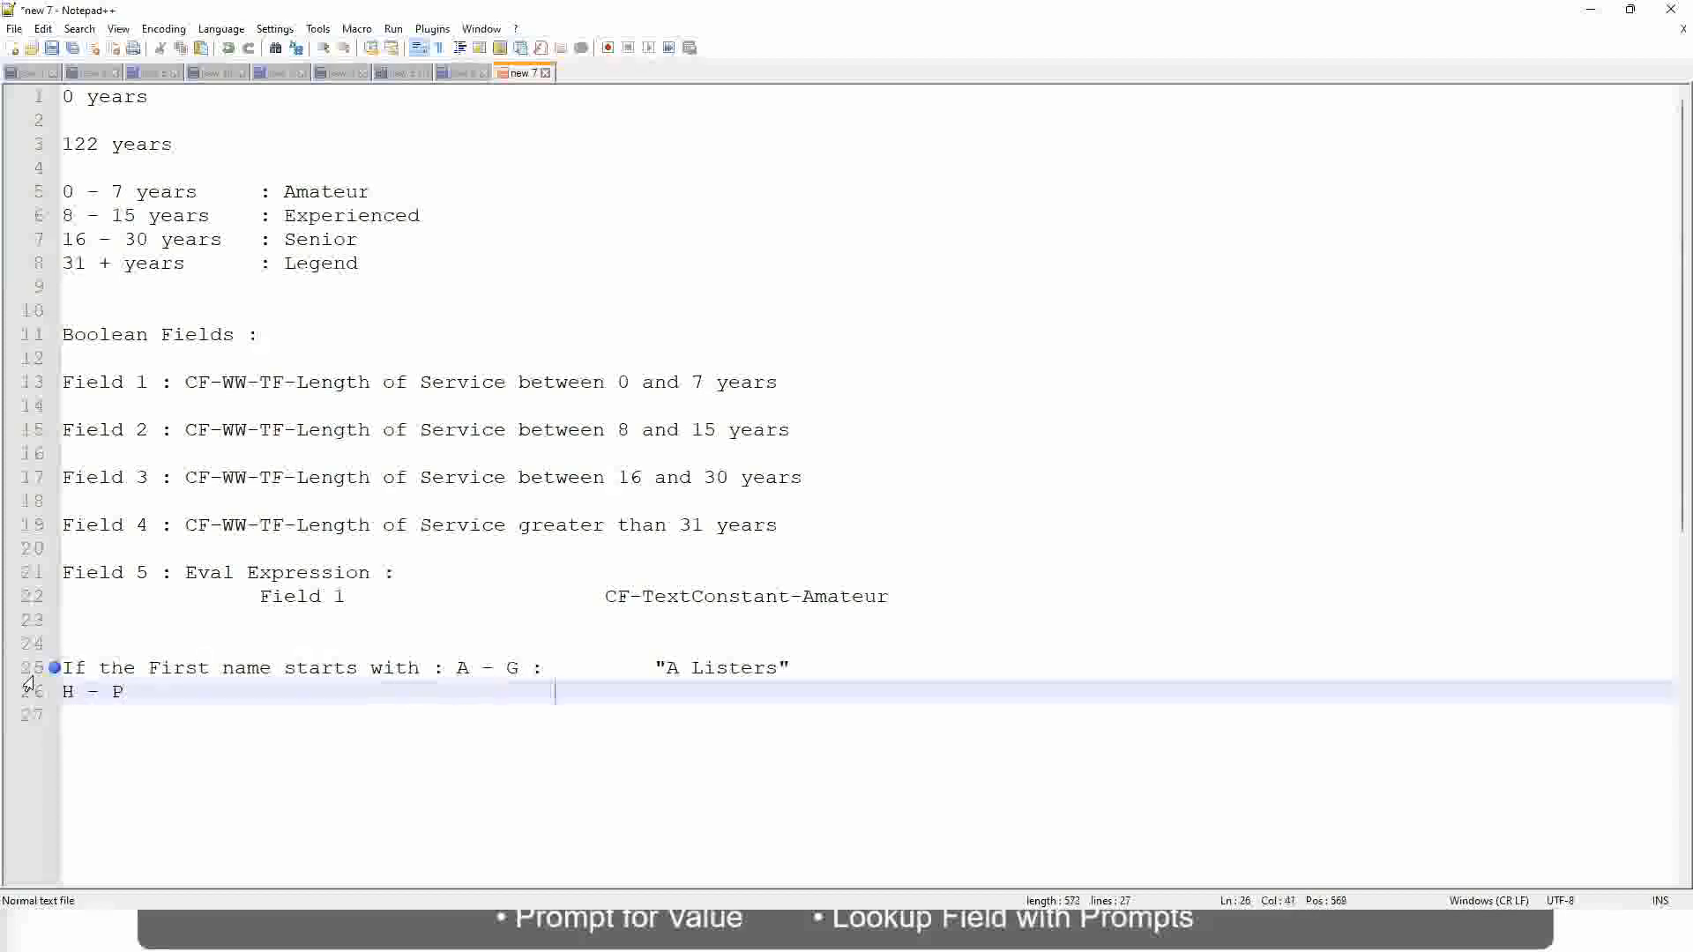
key("Tab")
key("Tab")
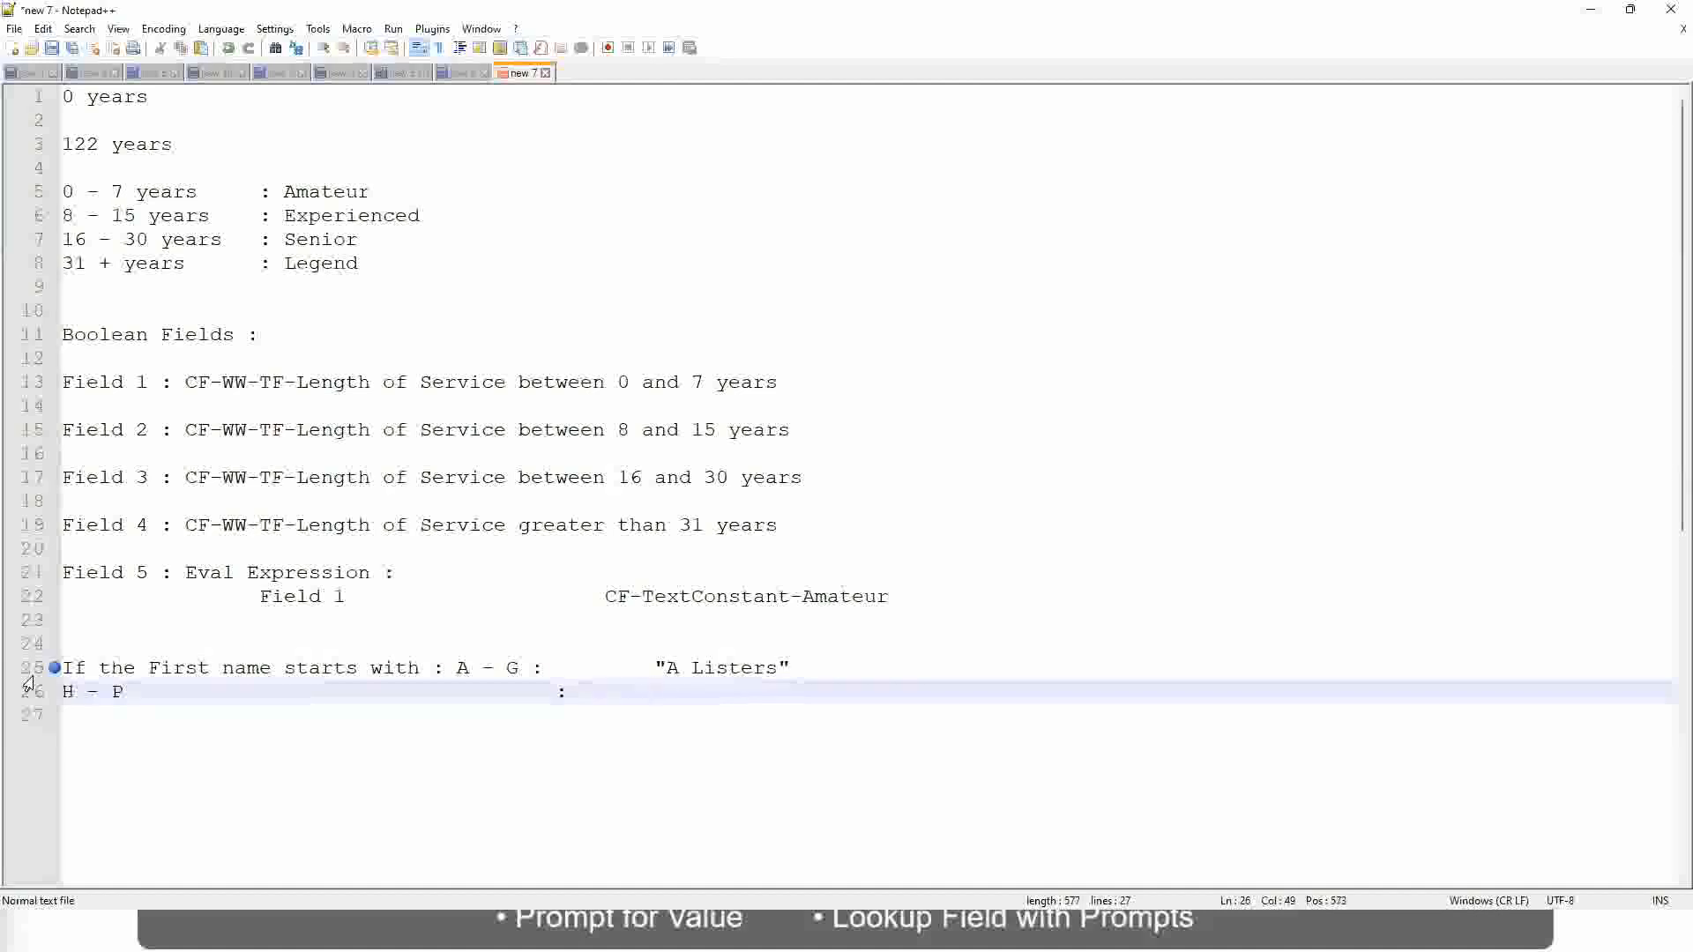
type("\"His Ma")
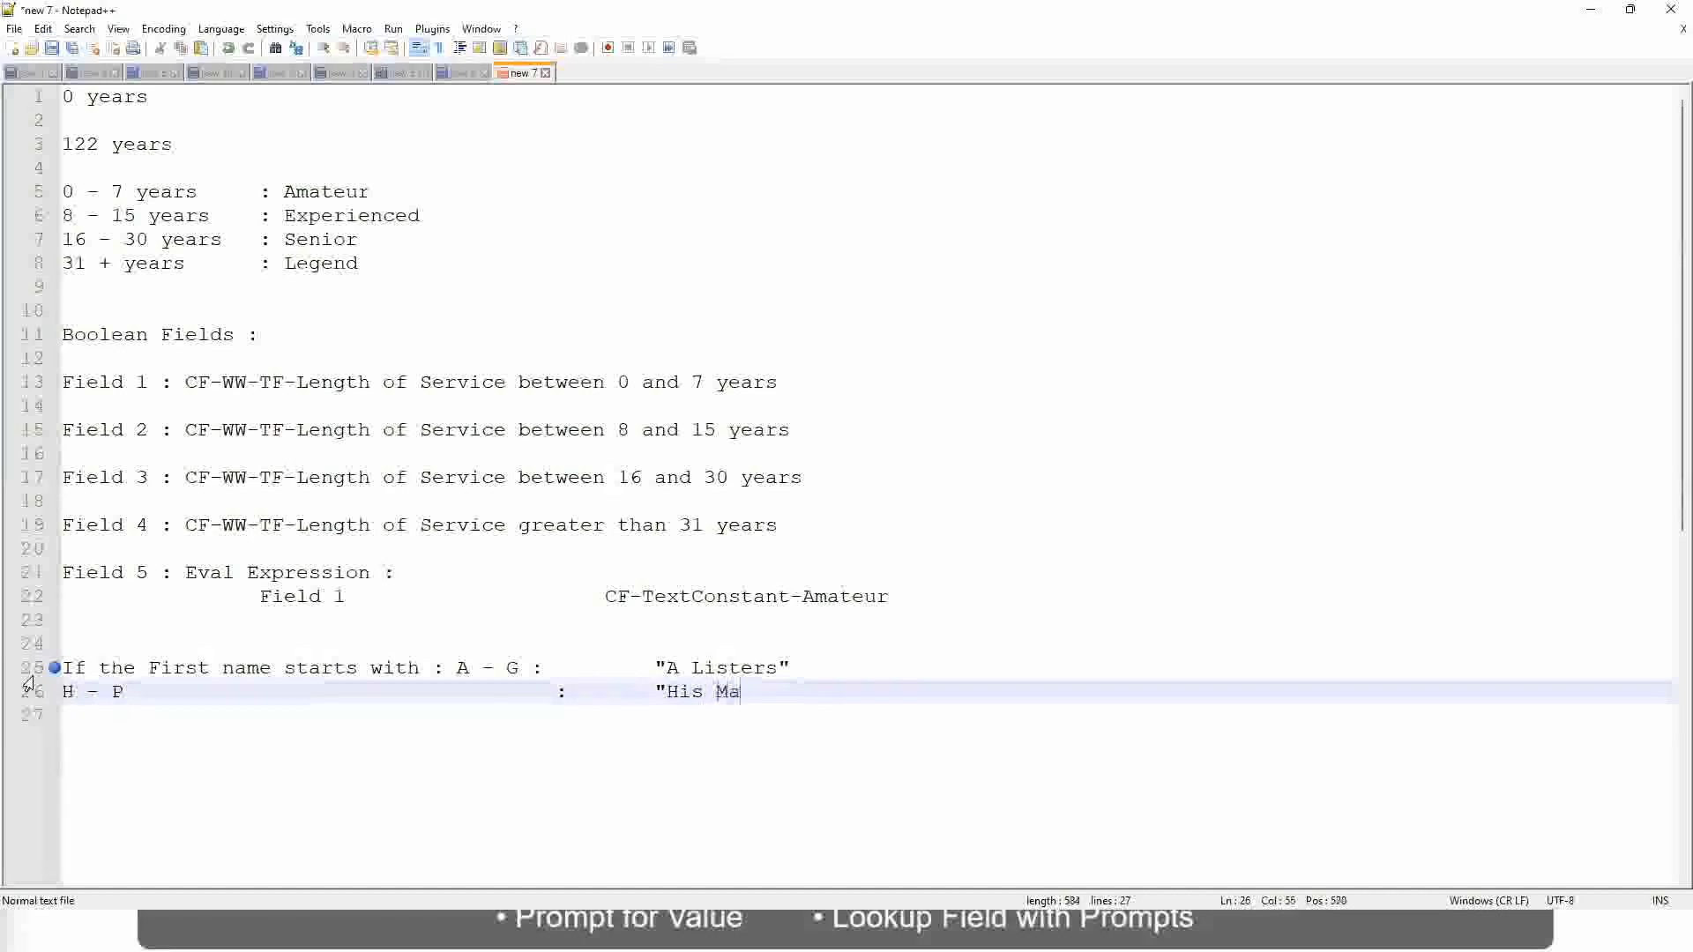
type("jesty")
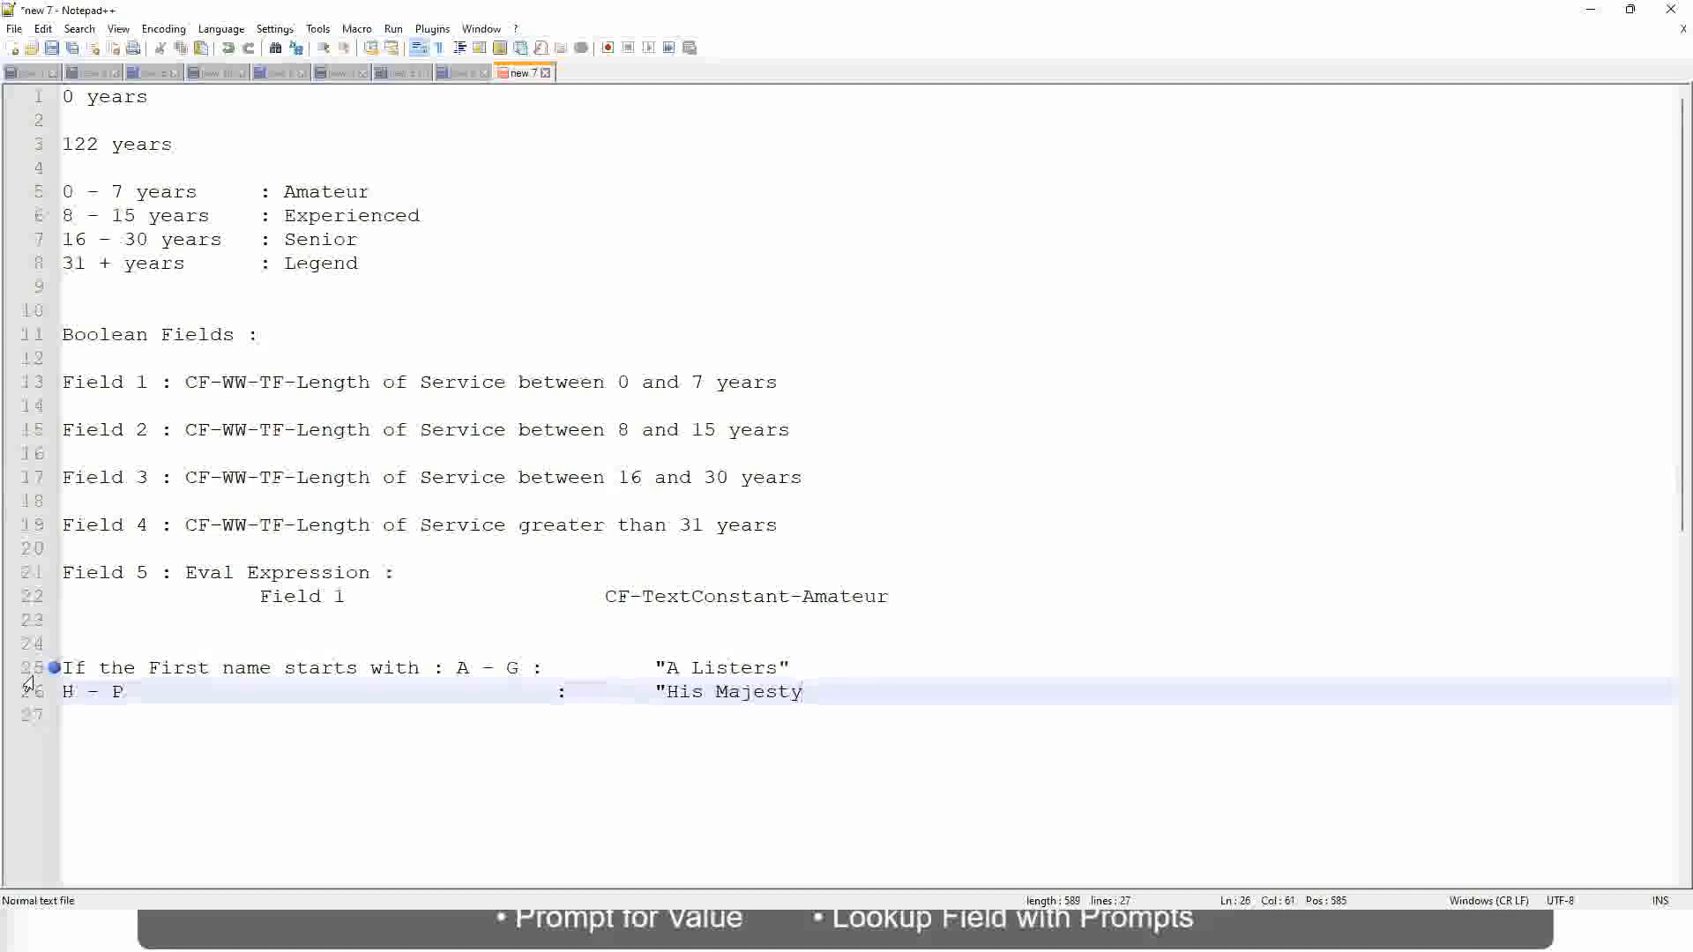
type("\"\"")
key("BackSpace")
key("Return")
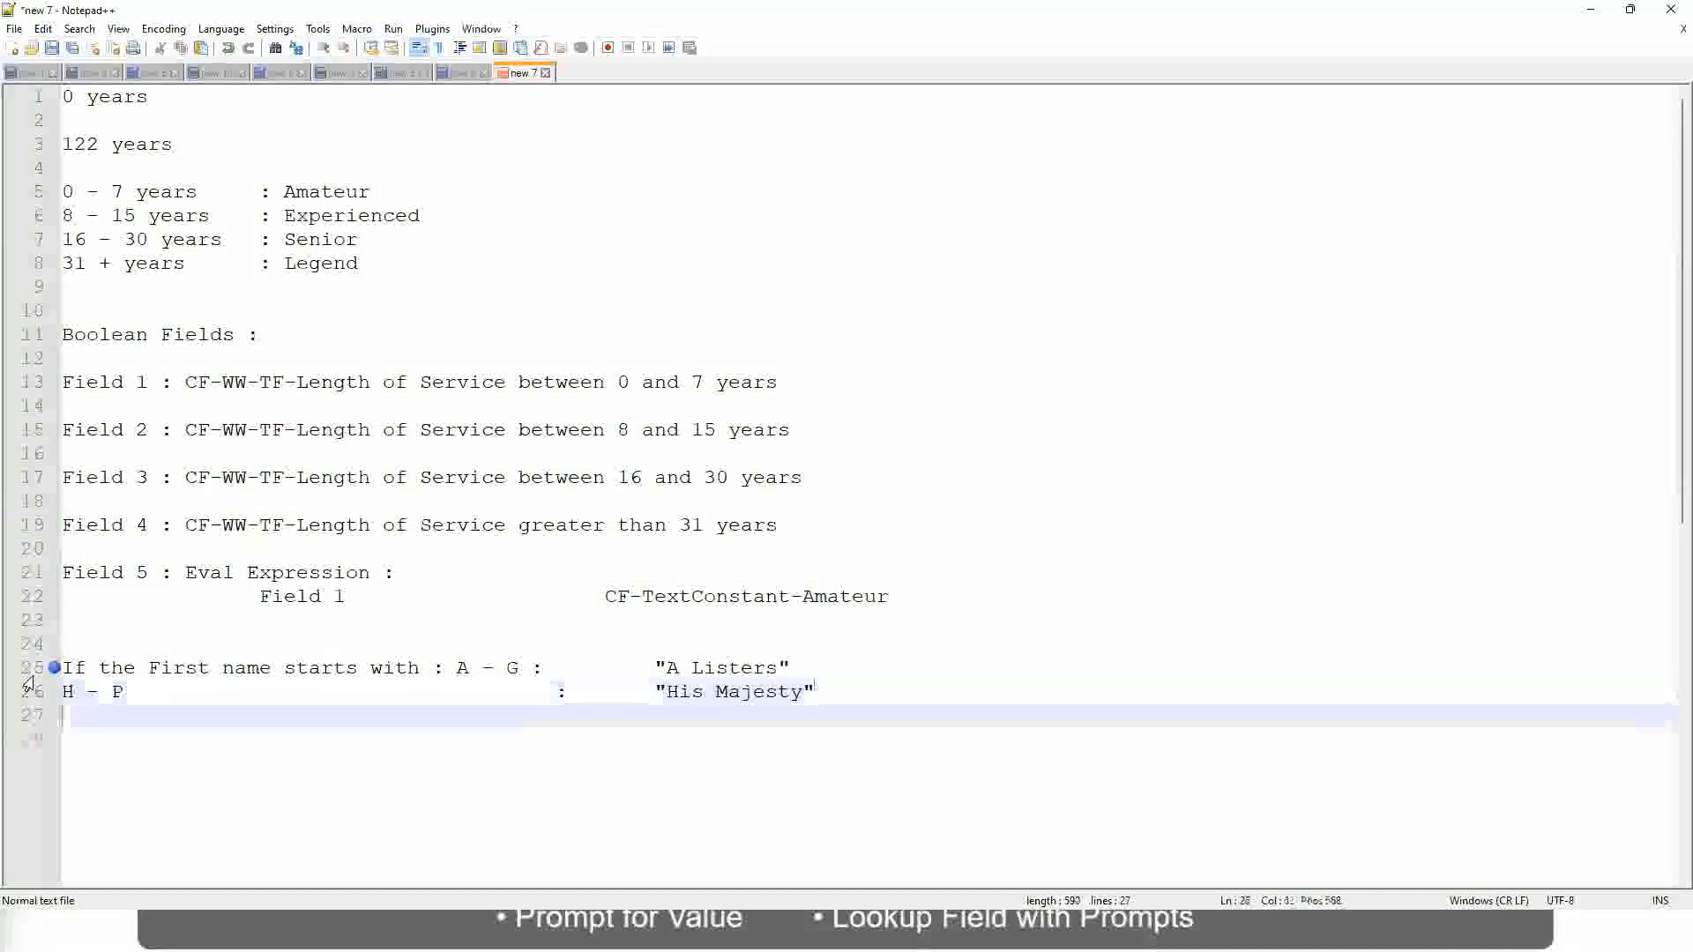
Add a third rule line for the range L - Z with the aligned label "Lords" in quotation marks.
type("L")
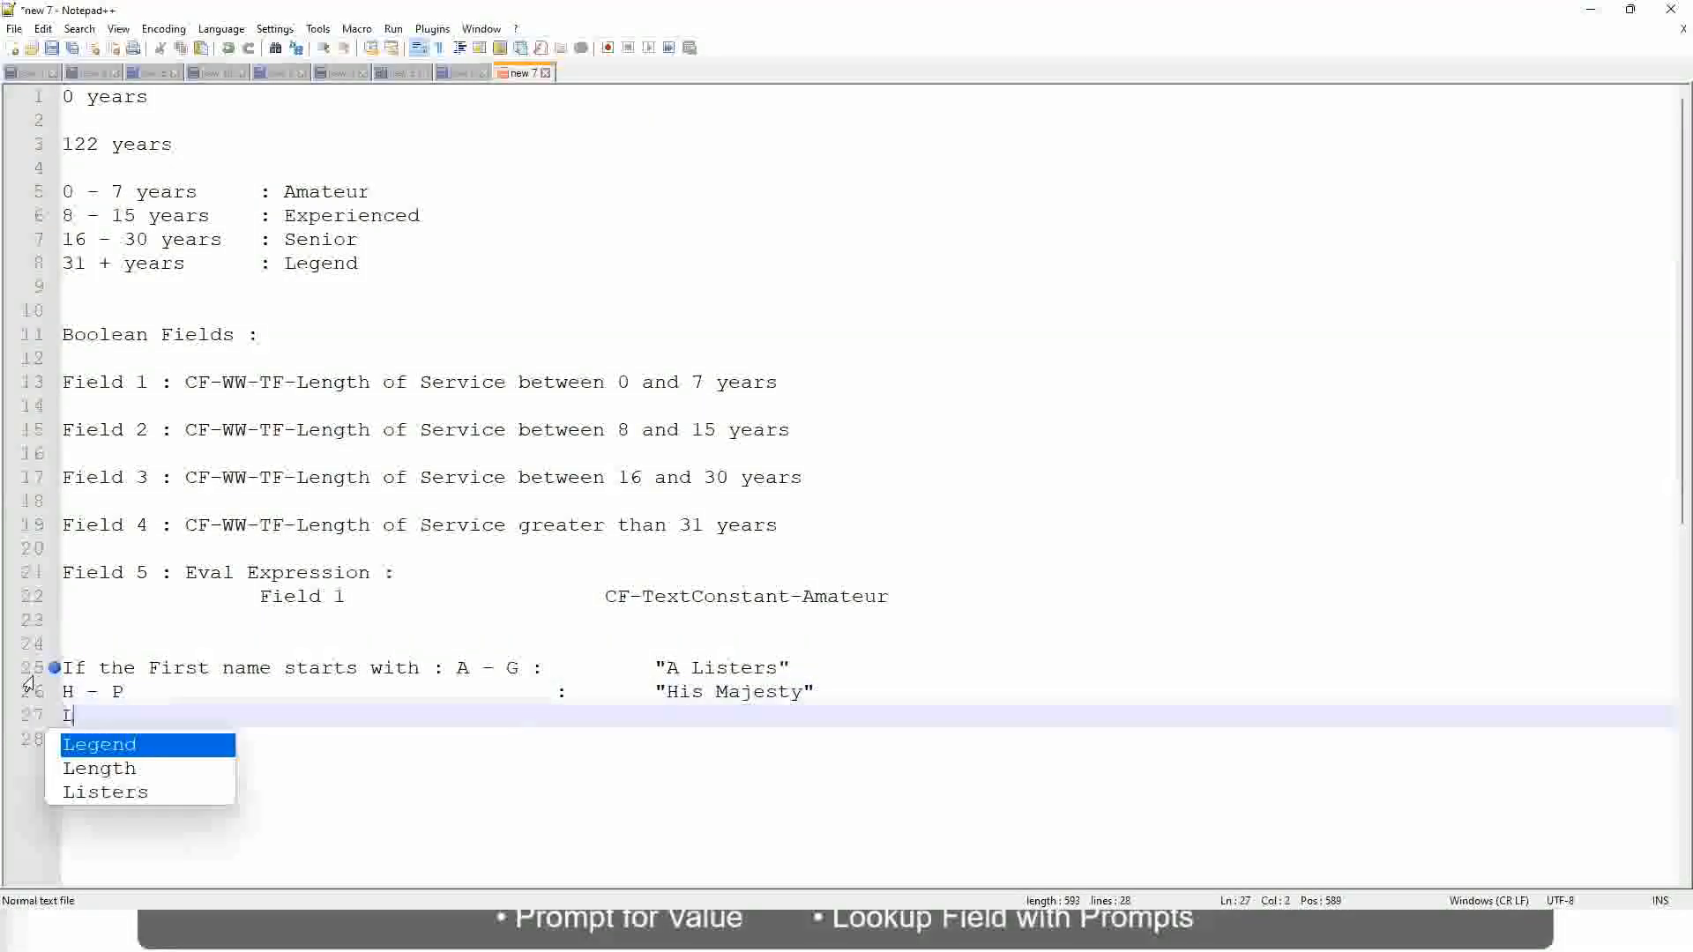
type(" - Z")
key("Tab")
key("Tab")
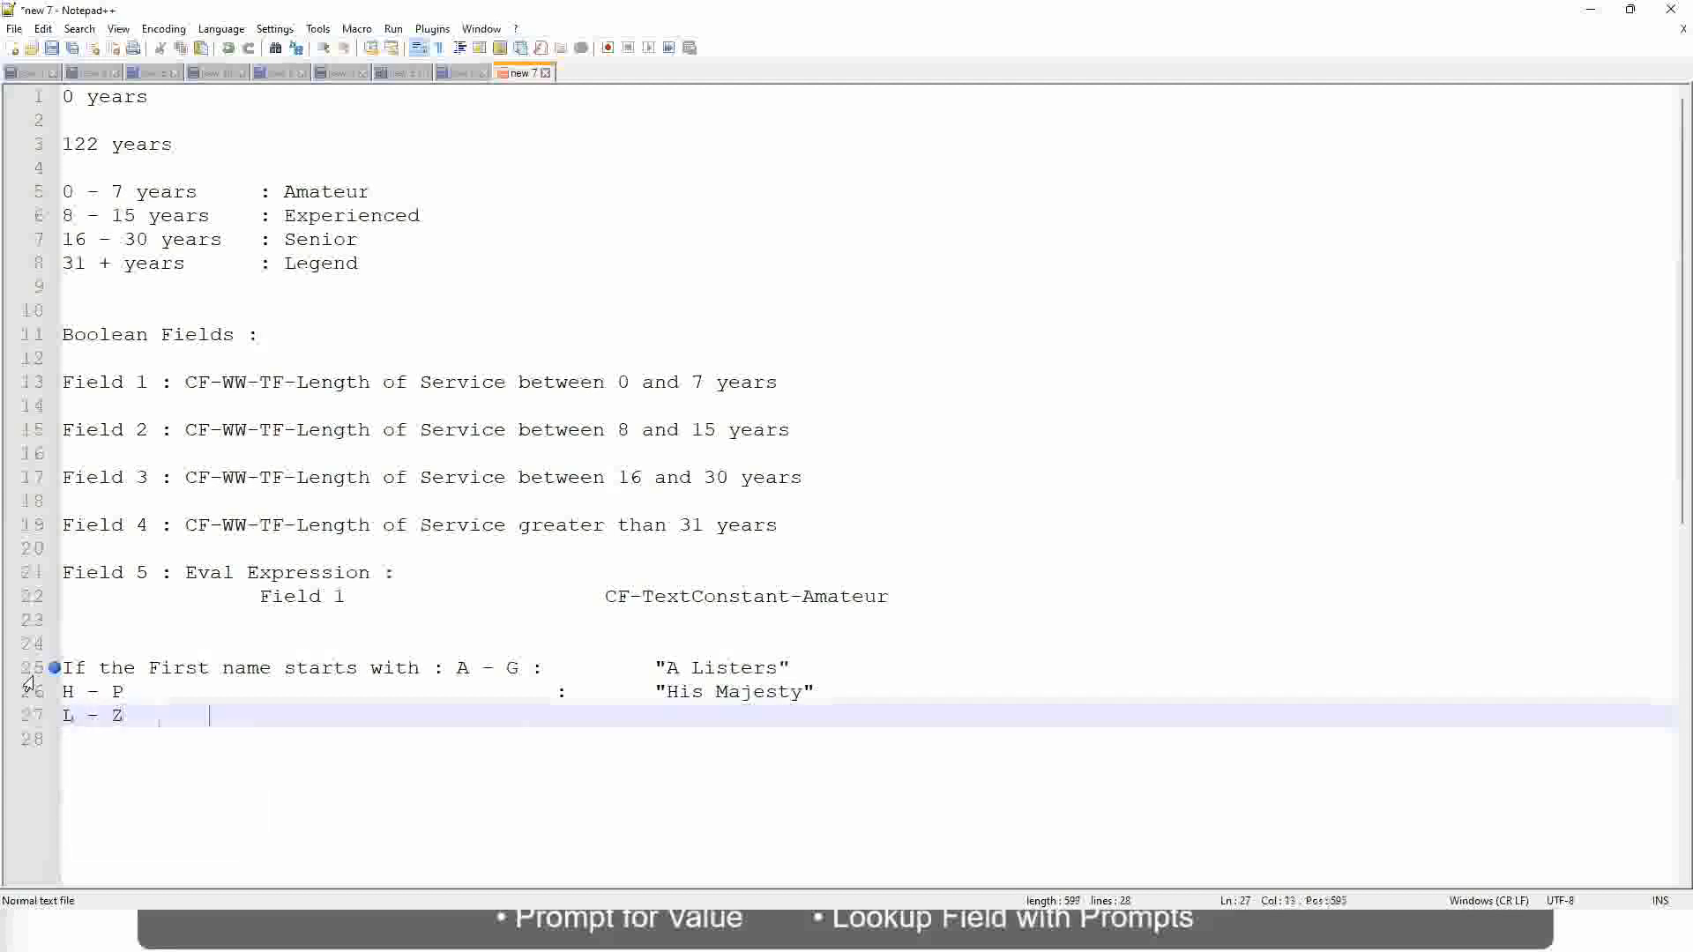
key("Tab")
key("Tab")
type(":       \"Lords")
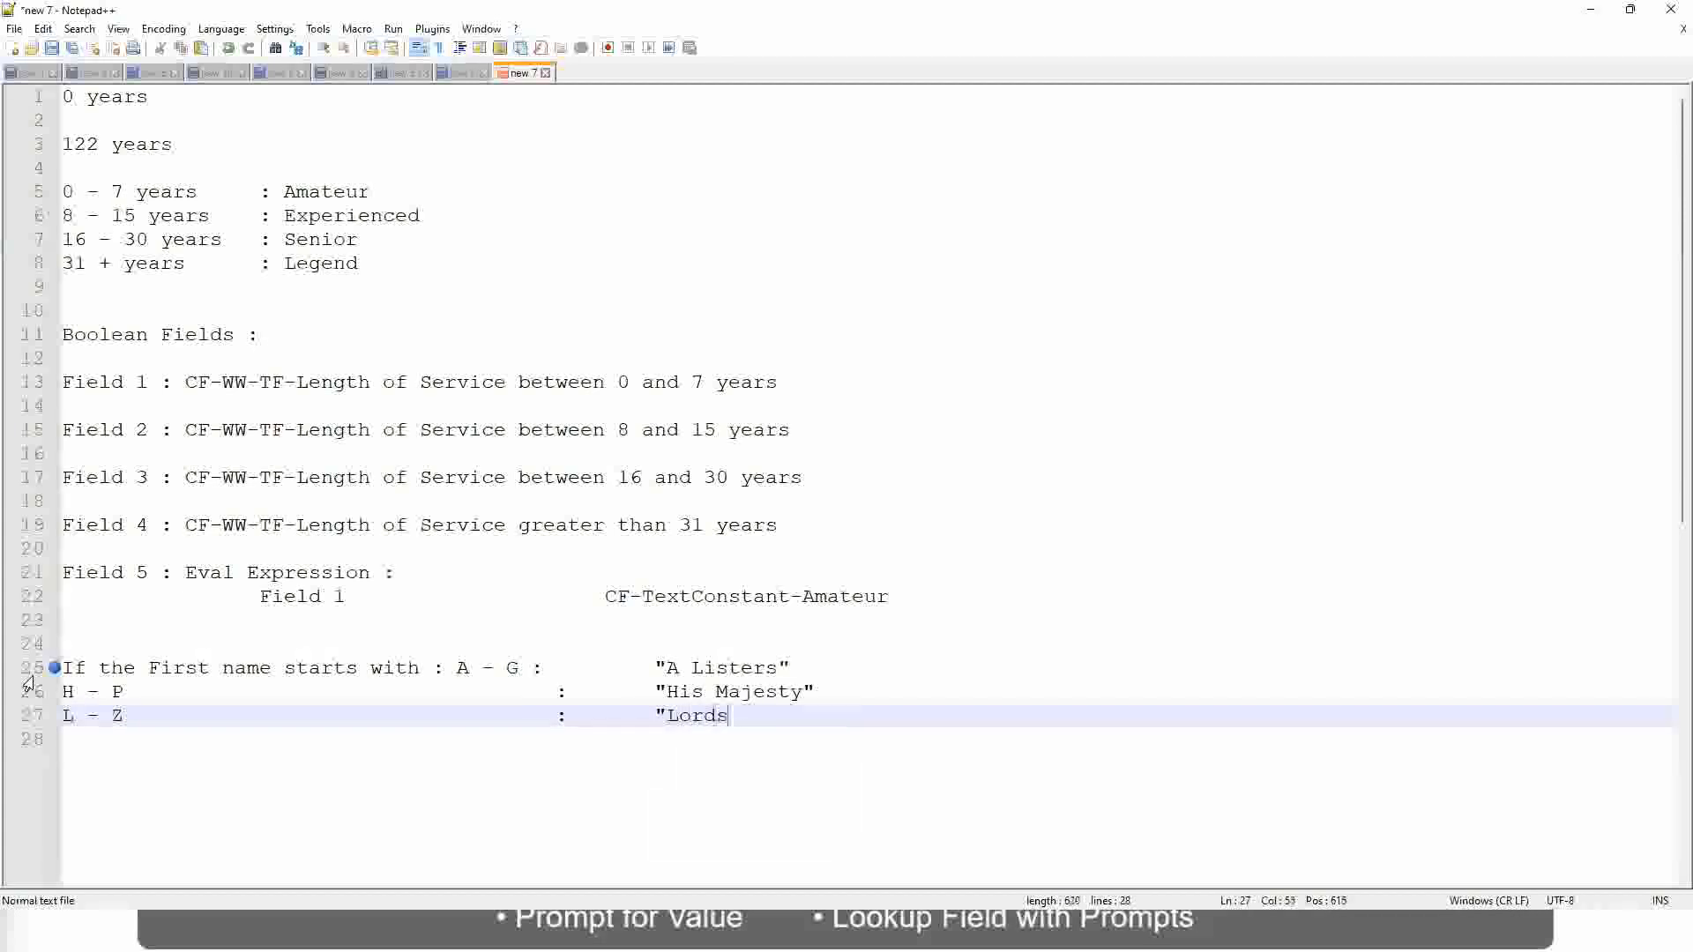
type("\"\"")
key("BackSpace")
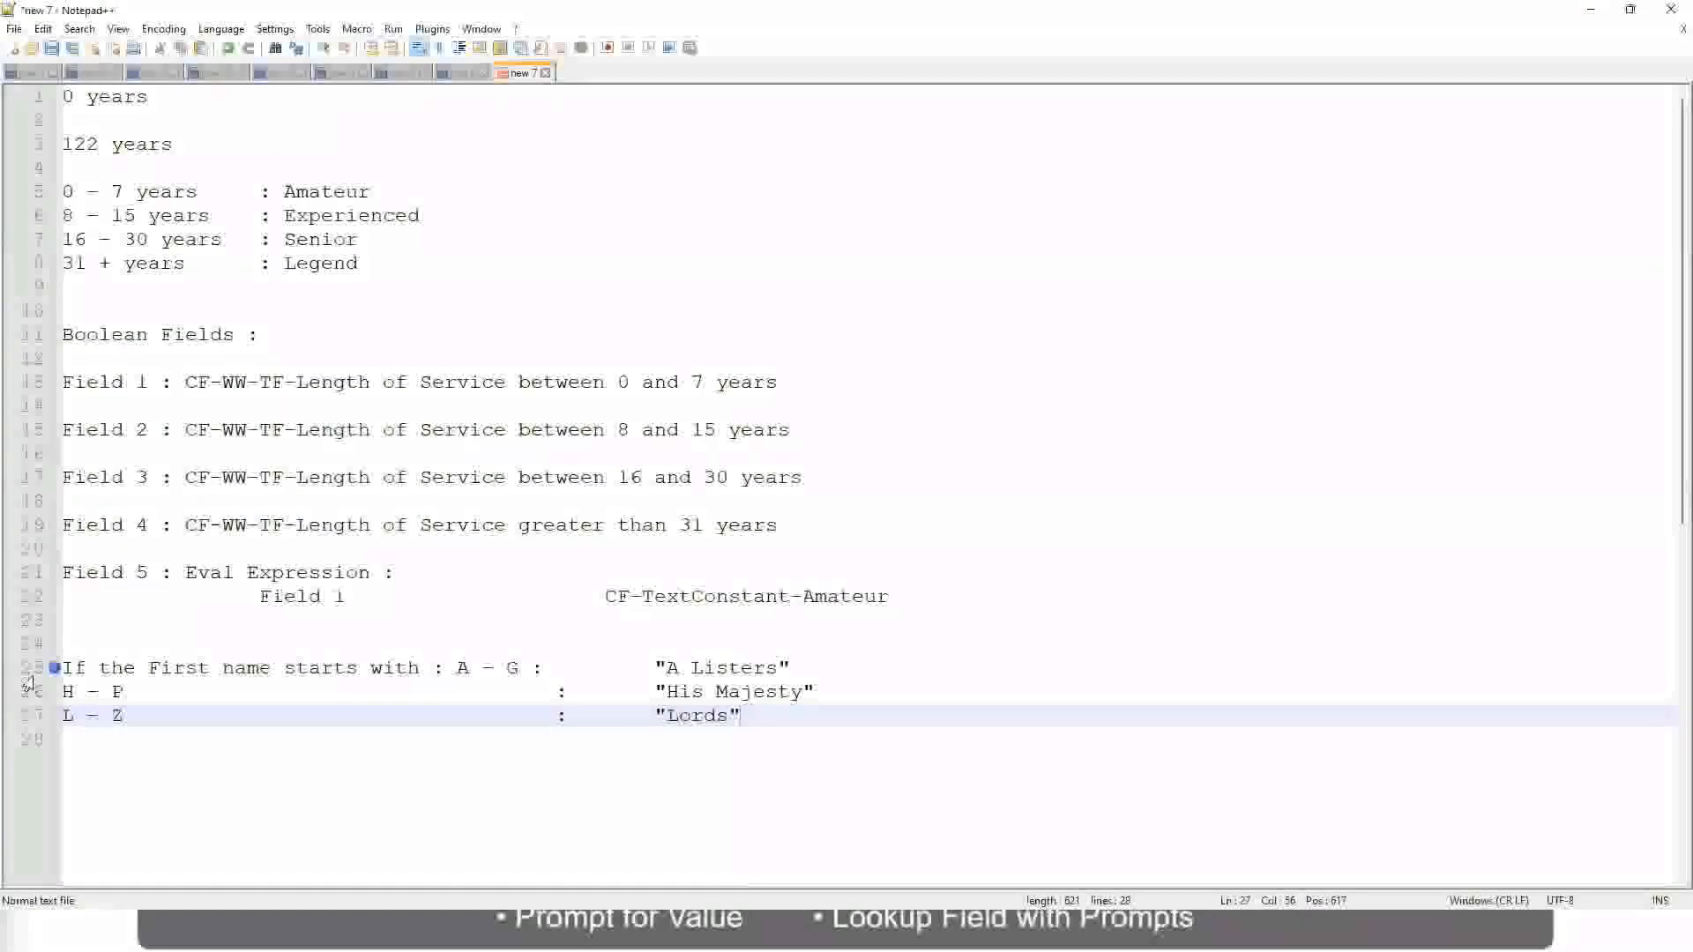
left_click(755, 716)
left_click_drag(734, 716, 805, 667)
left_click(696, 668)
left_click(763, 693)
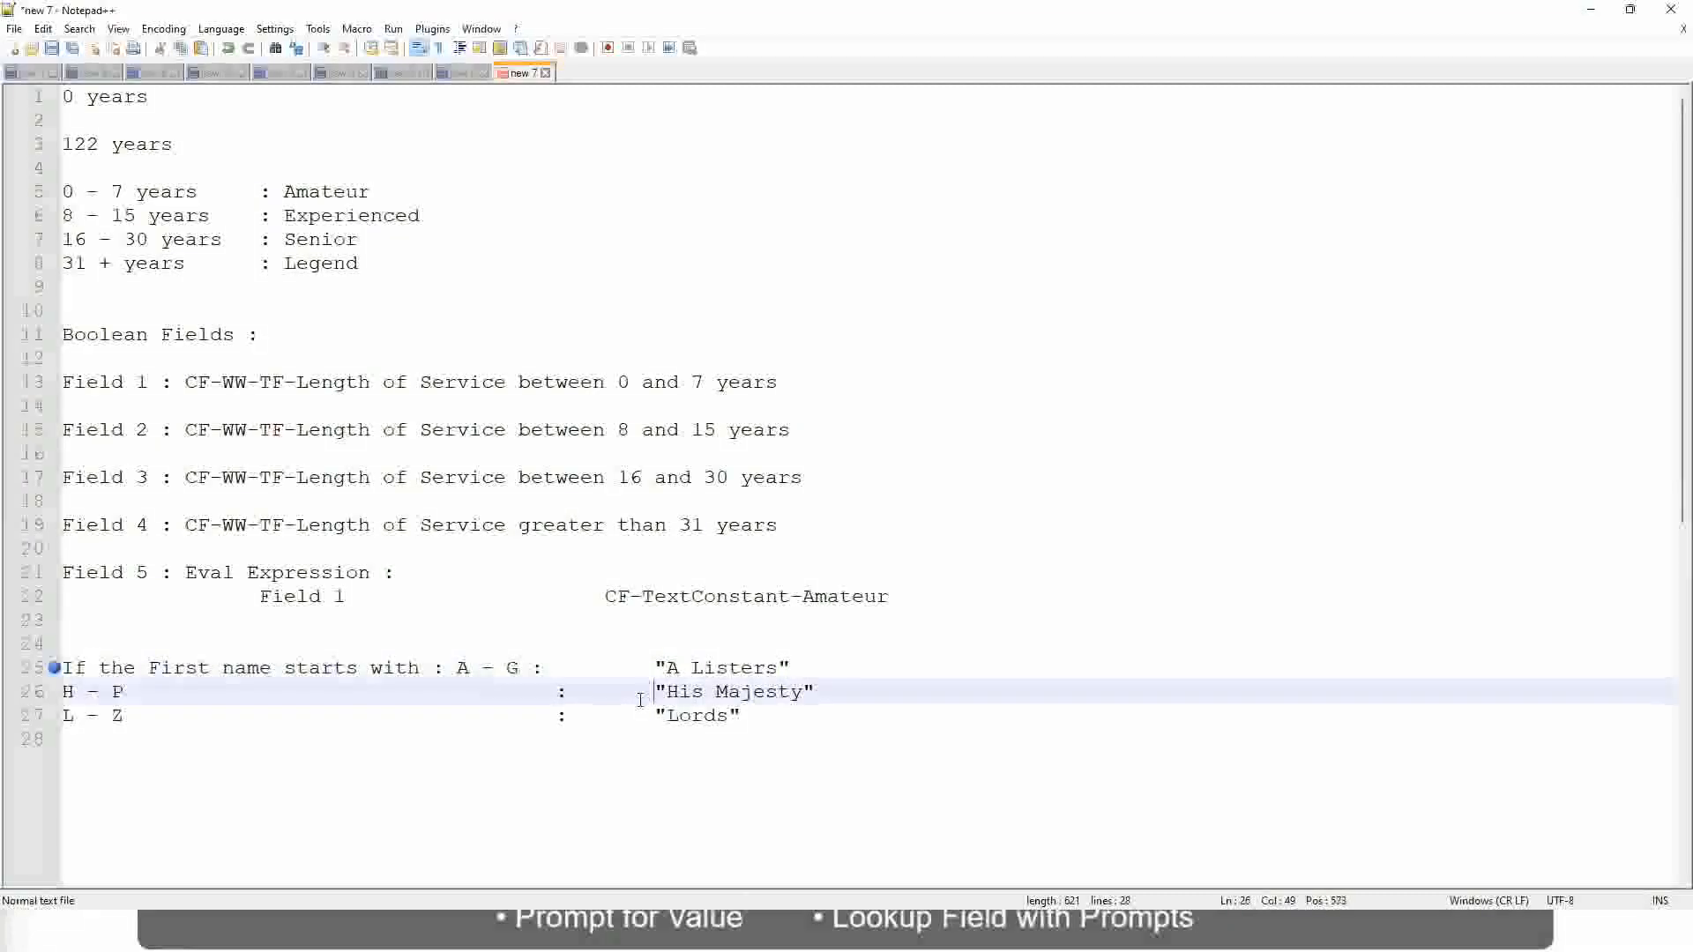
Replace the three first-name rule lines with the single word "If".
left_click_drag(759, 719, 60, 668)
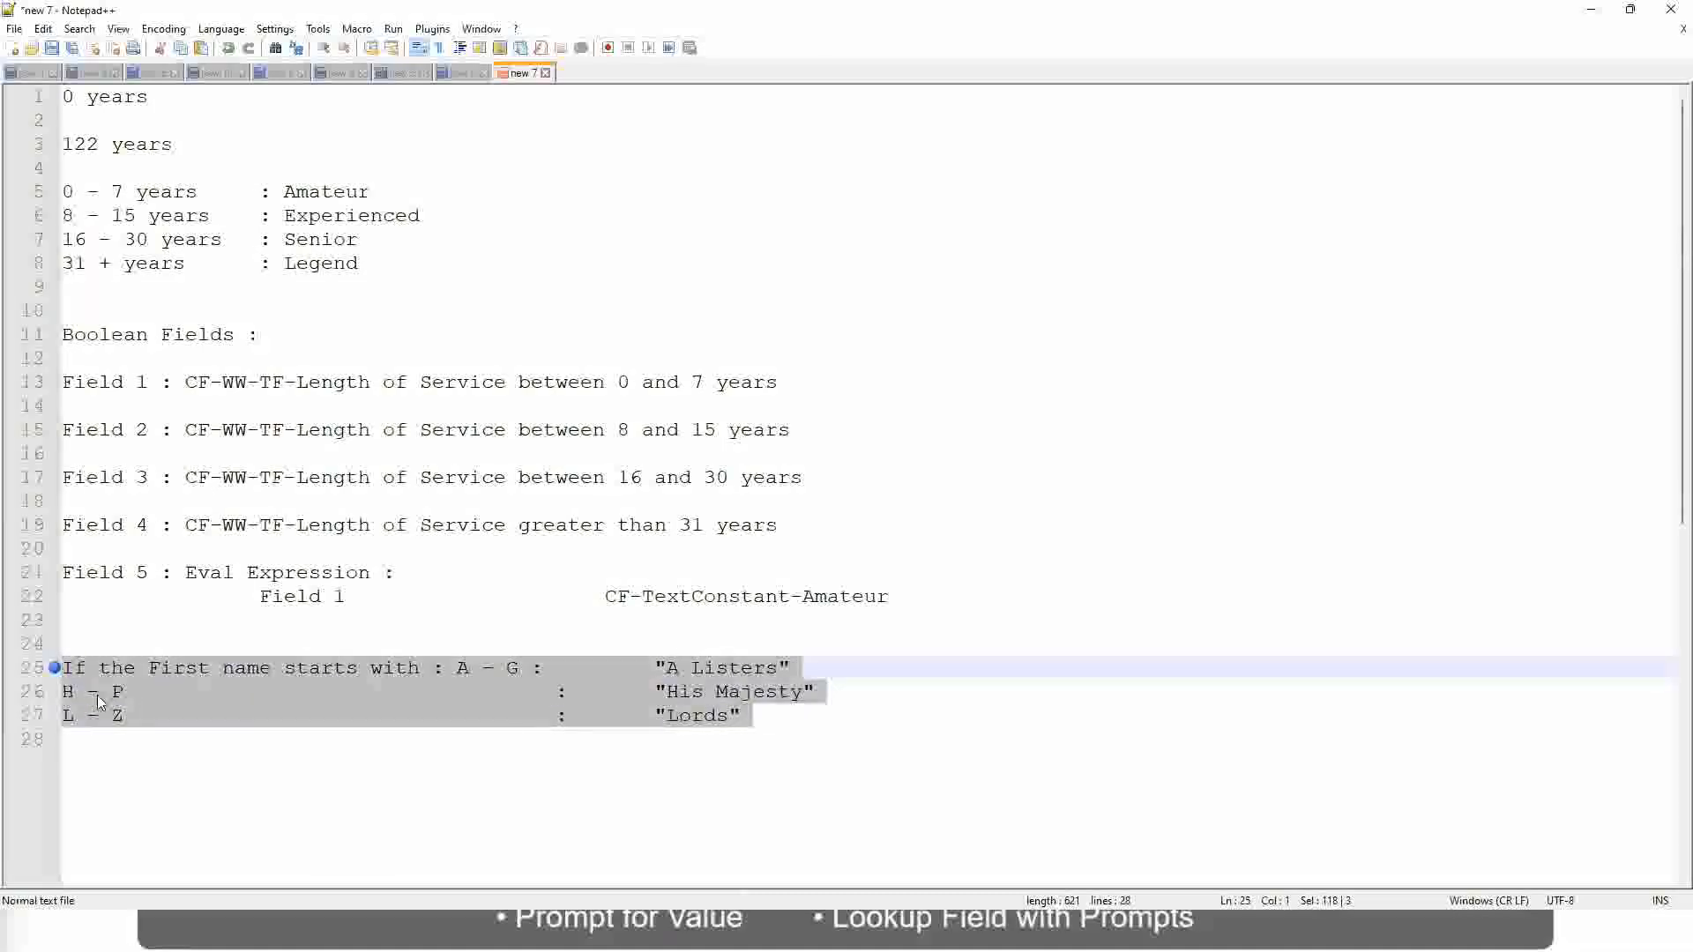
type("If ")
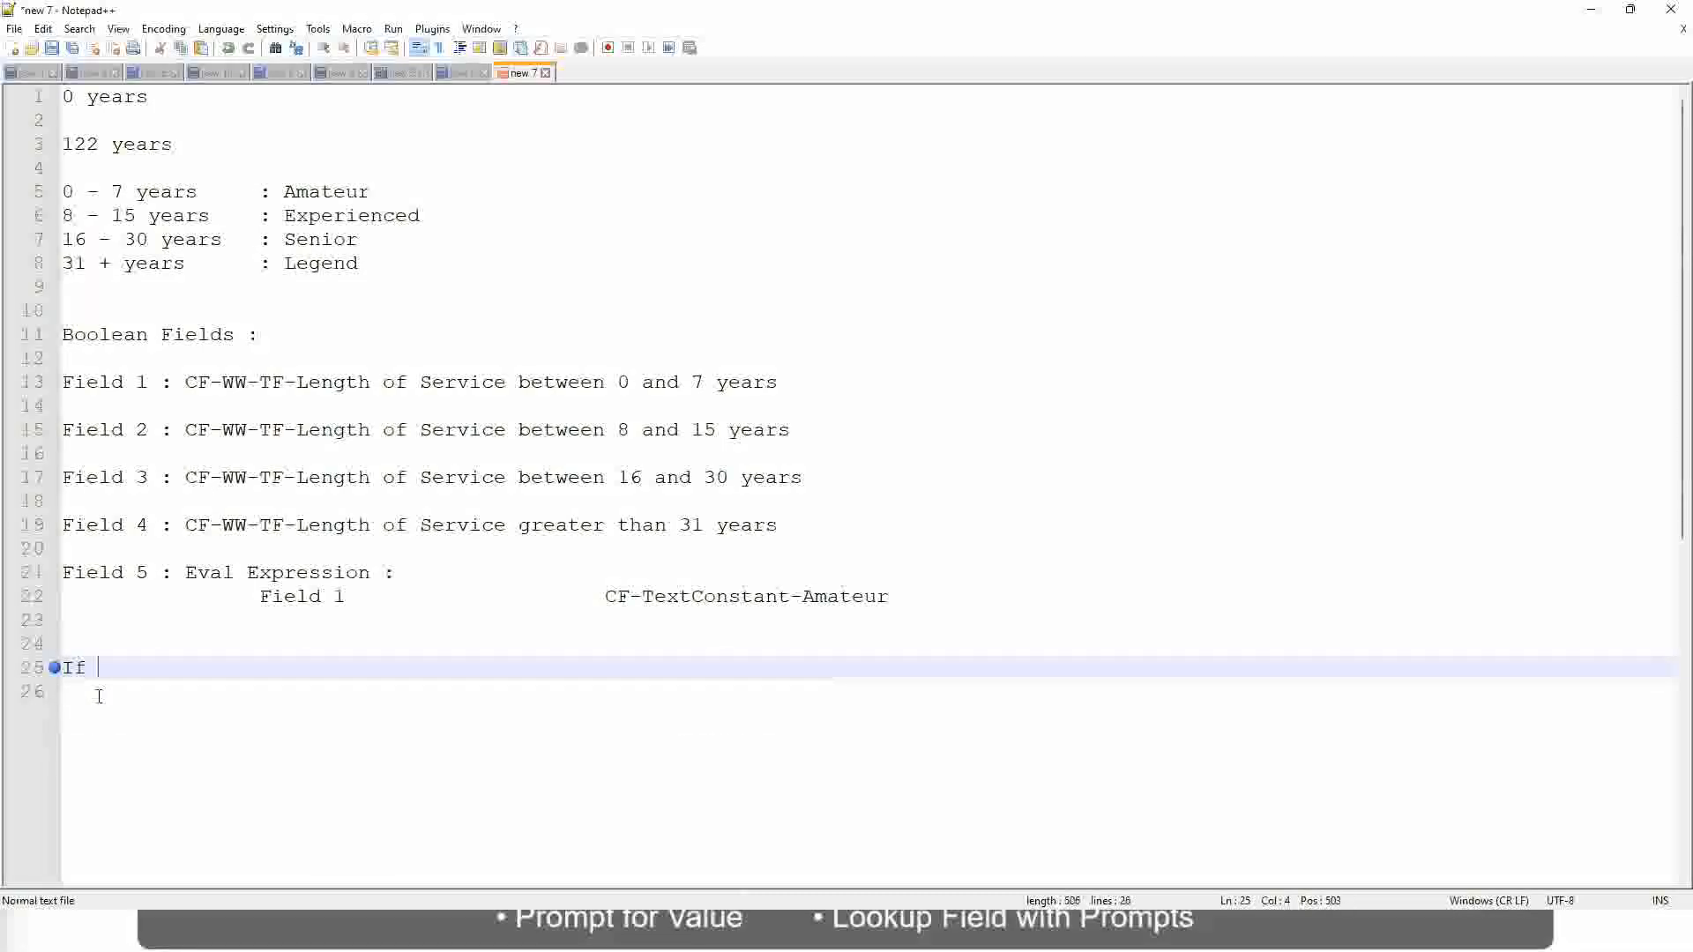
type("Prior E")
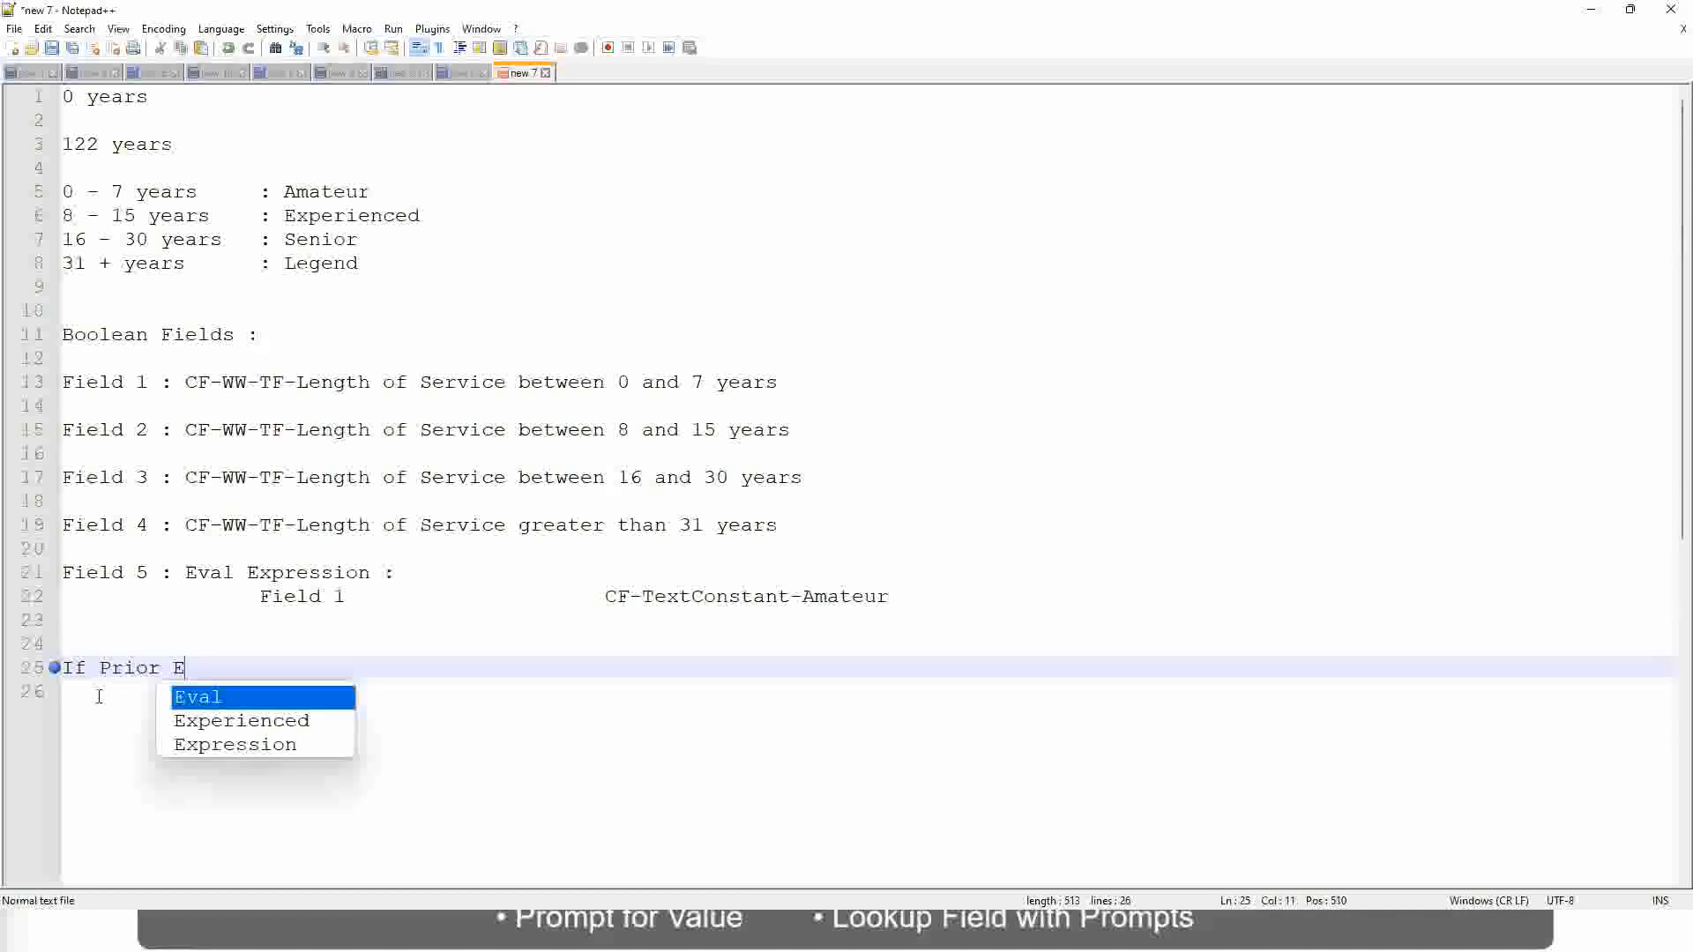
type("xperience")
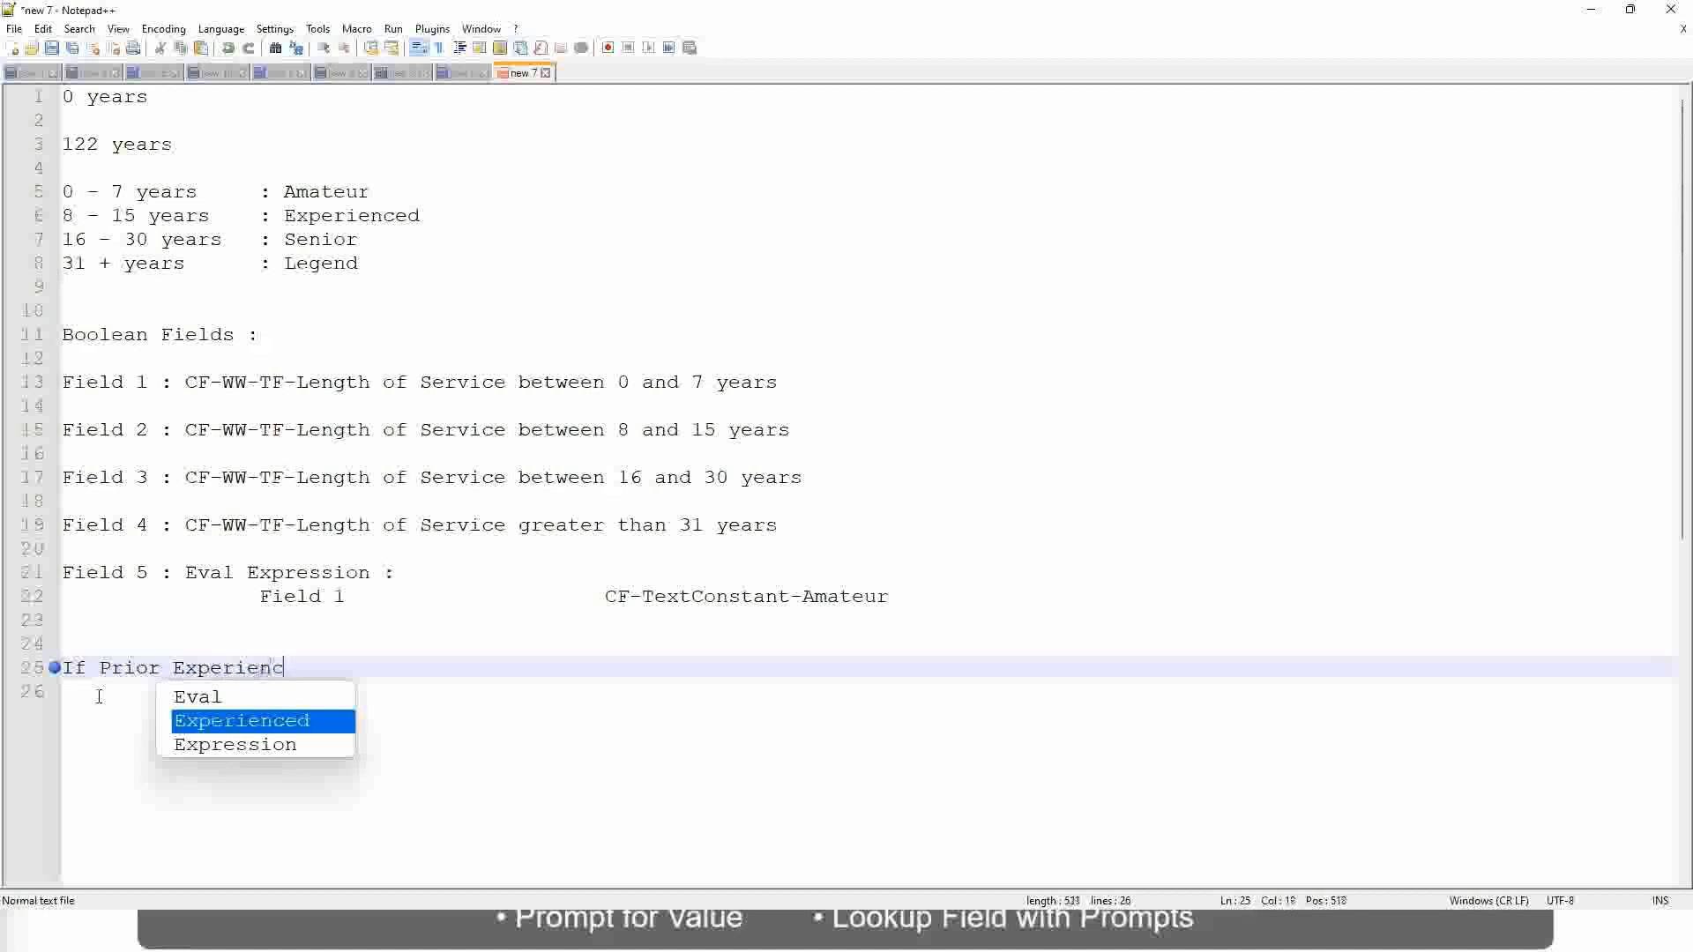
key("BackSpace")
key("BackSpace")
key("BackSpace")
key("BackSpace")
key("BackSpace")
key("BackSpace")
key("BackSpace")
key("BackSpace")
key("BackSpace")
key("BackSpace")
key("BackSpace")
key("BackSpace")
key("BackSpace")
key("BackSpace")
key("BackSpace")
key("BackSpace")
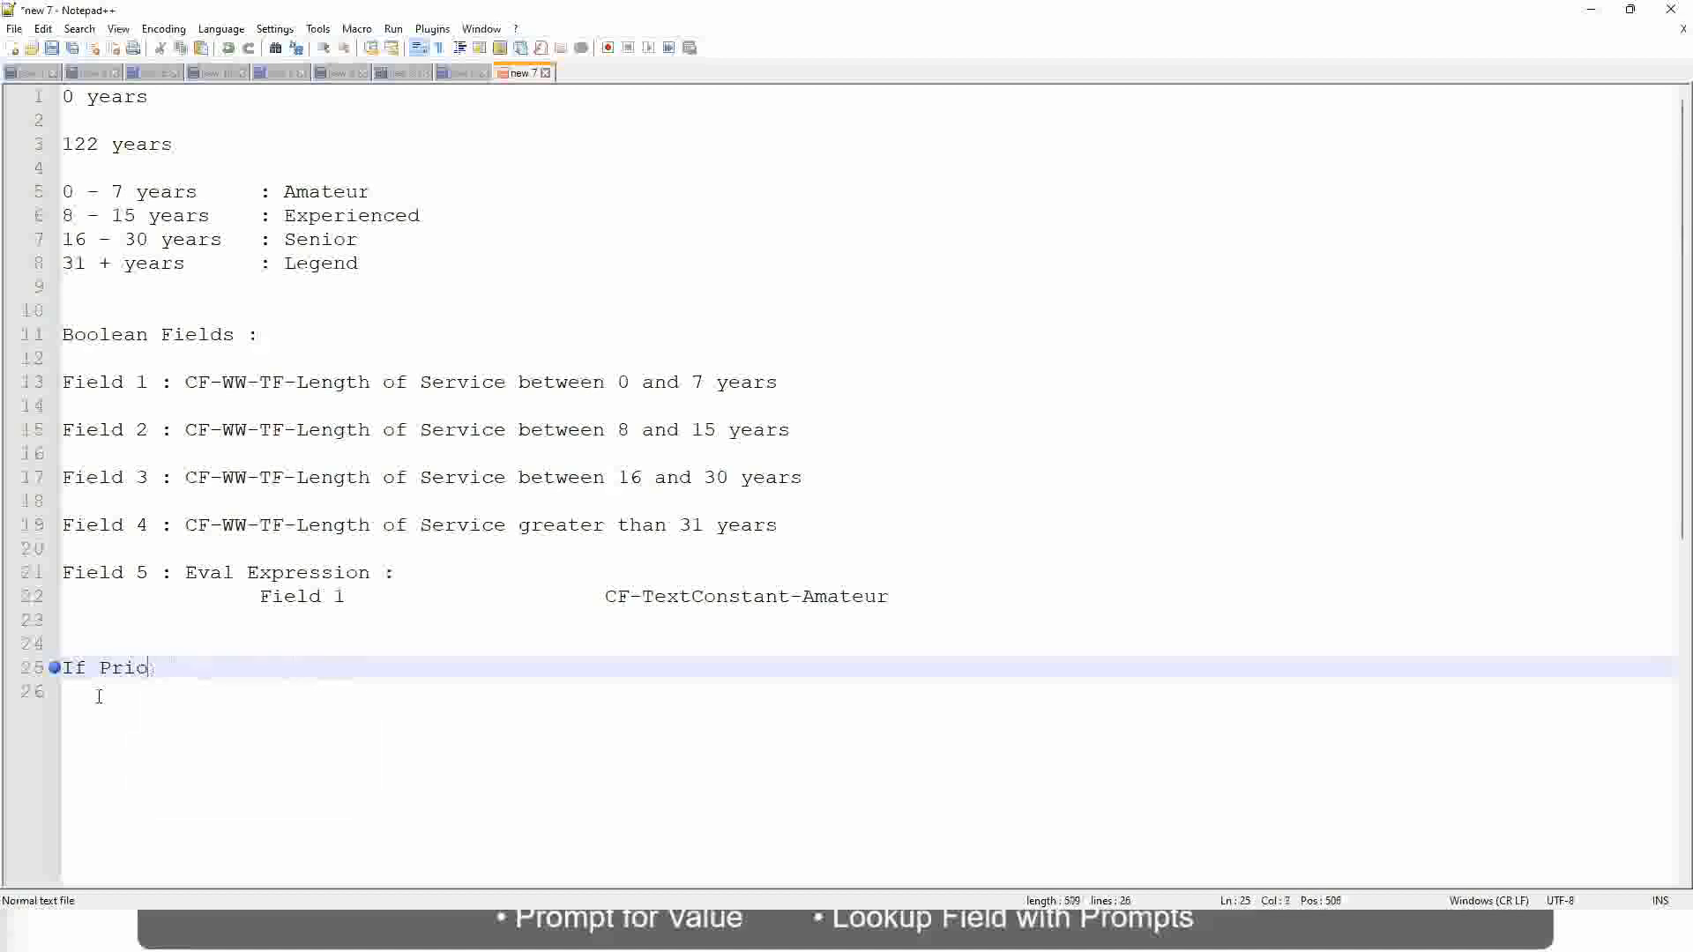
type("Job ")
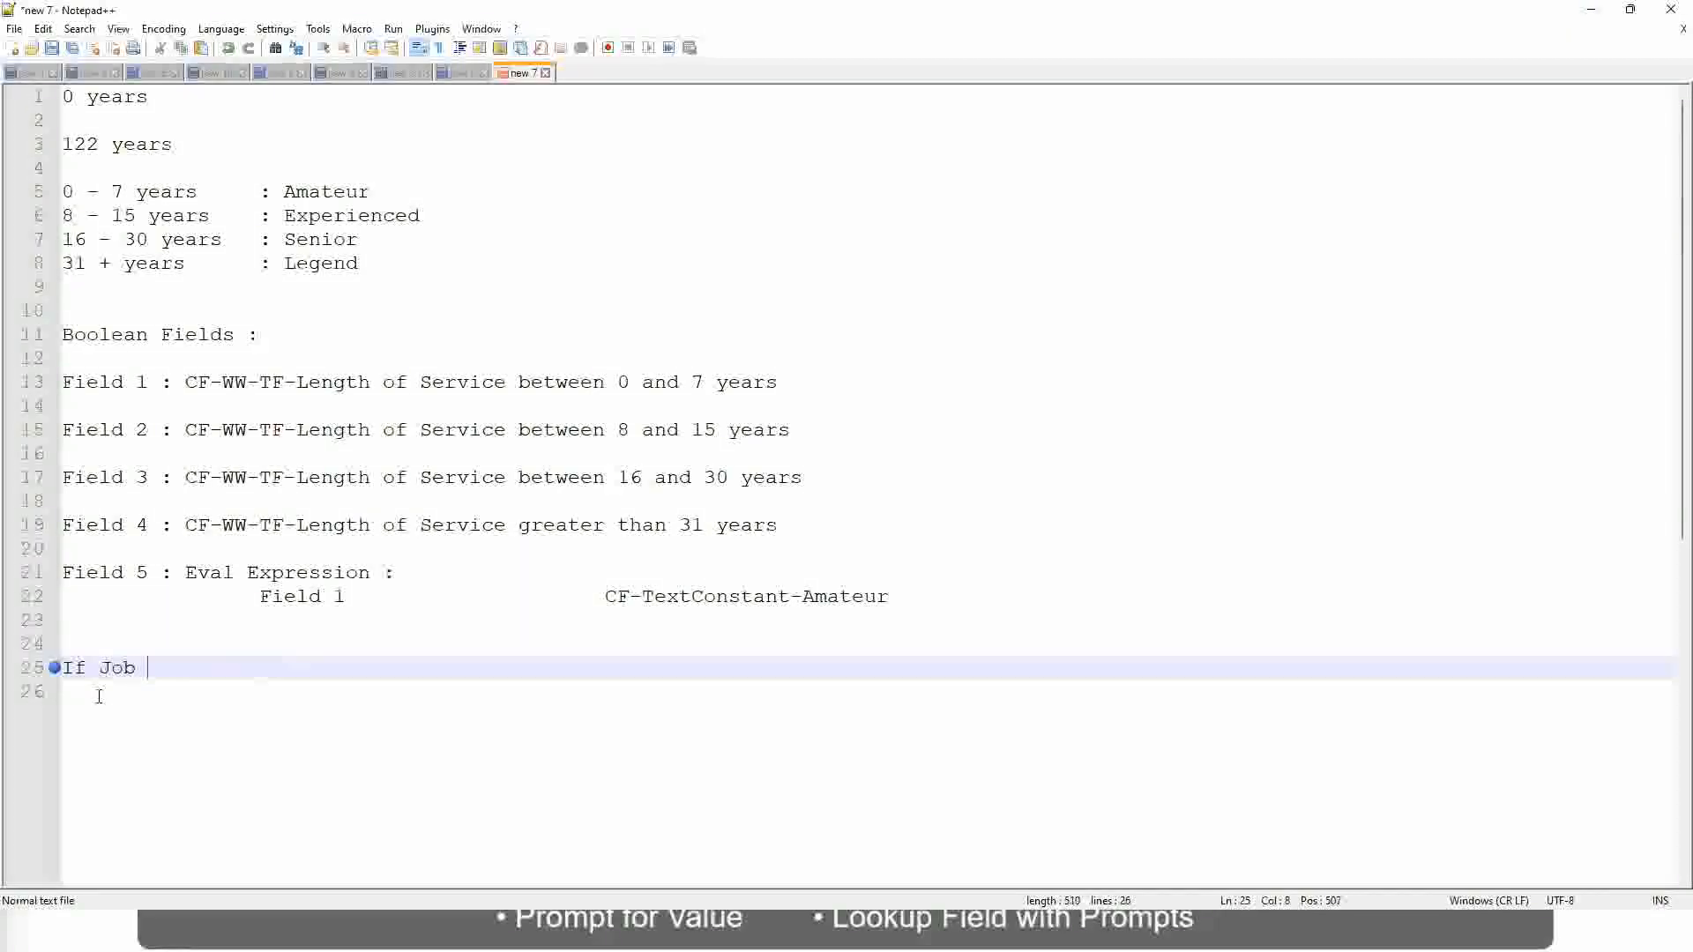
type("Profile is ")
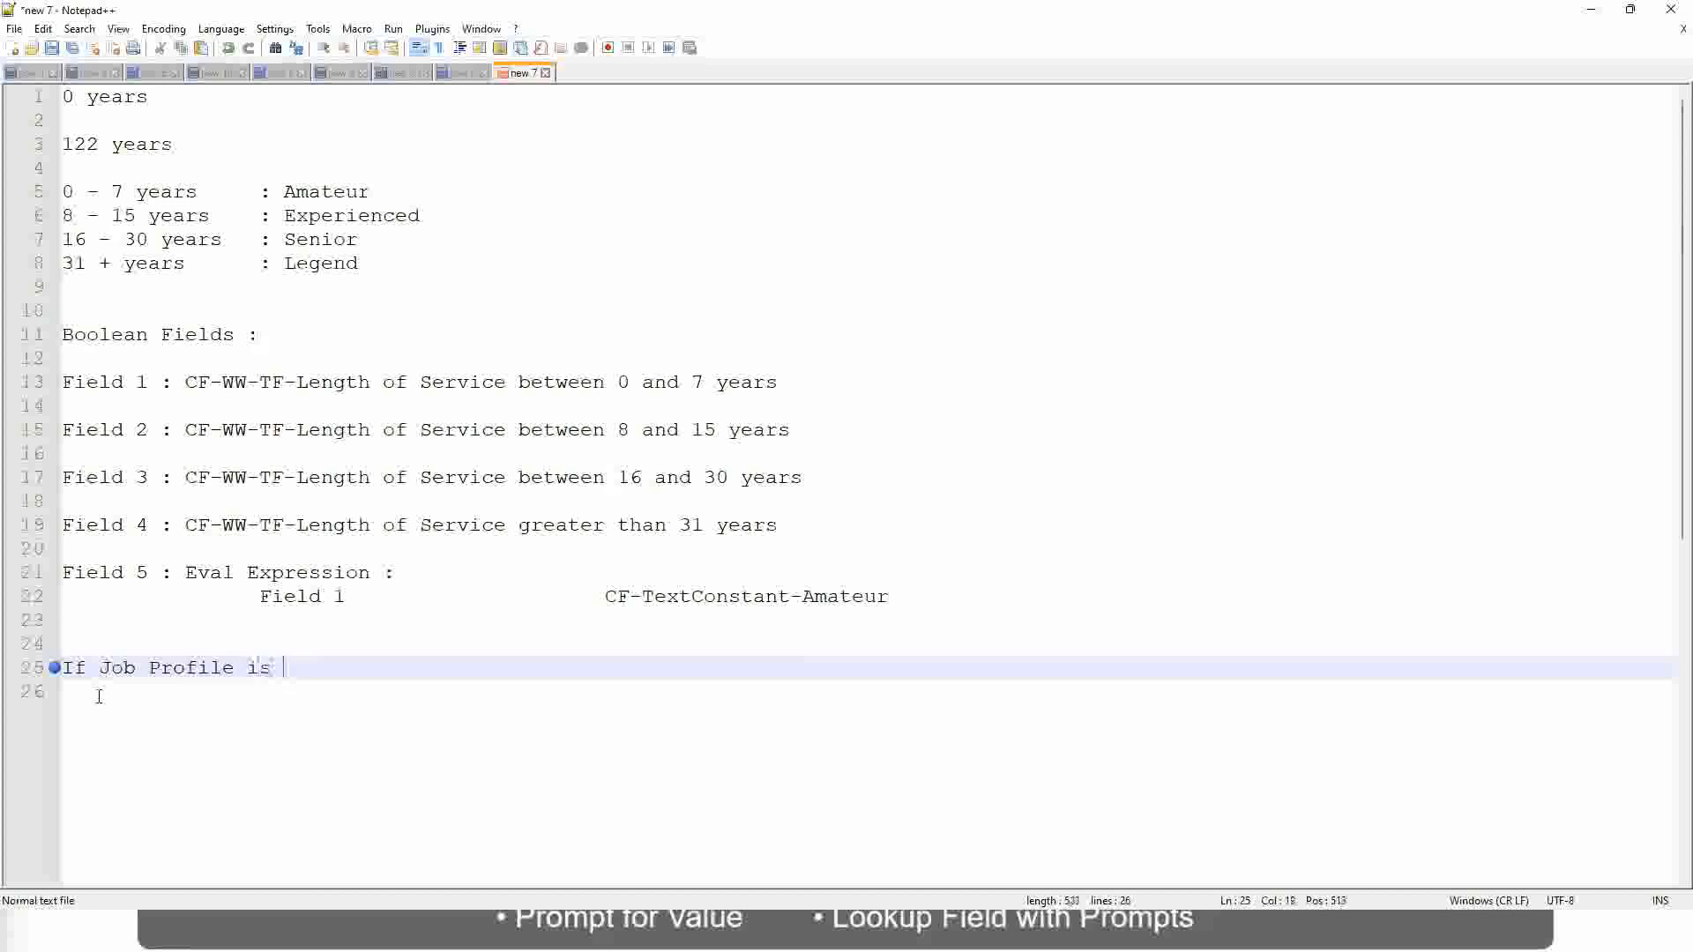
type(": Mana")
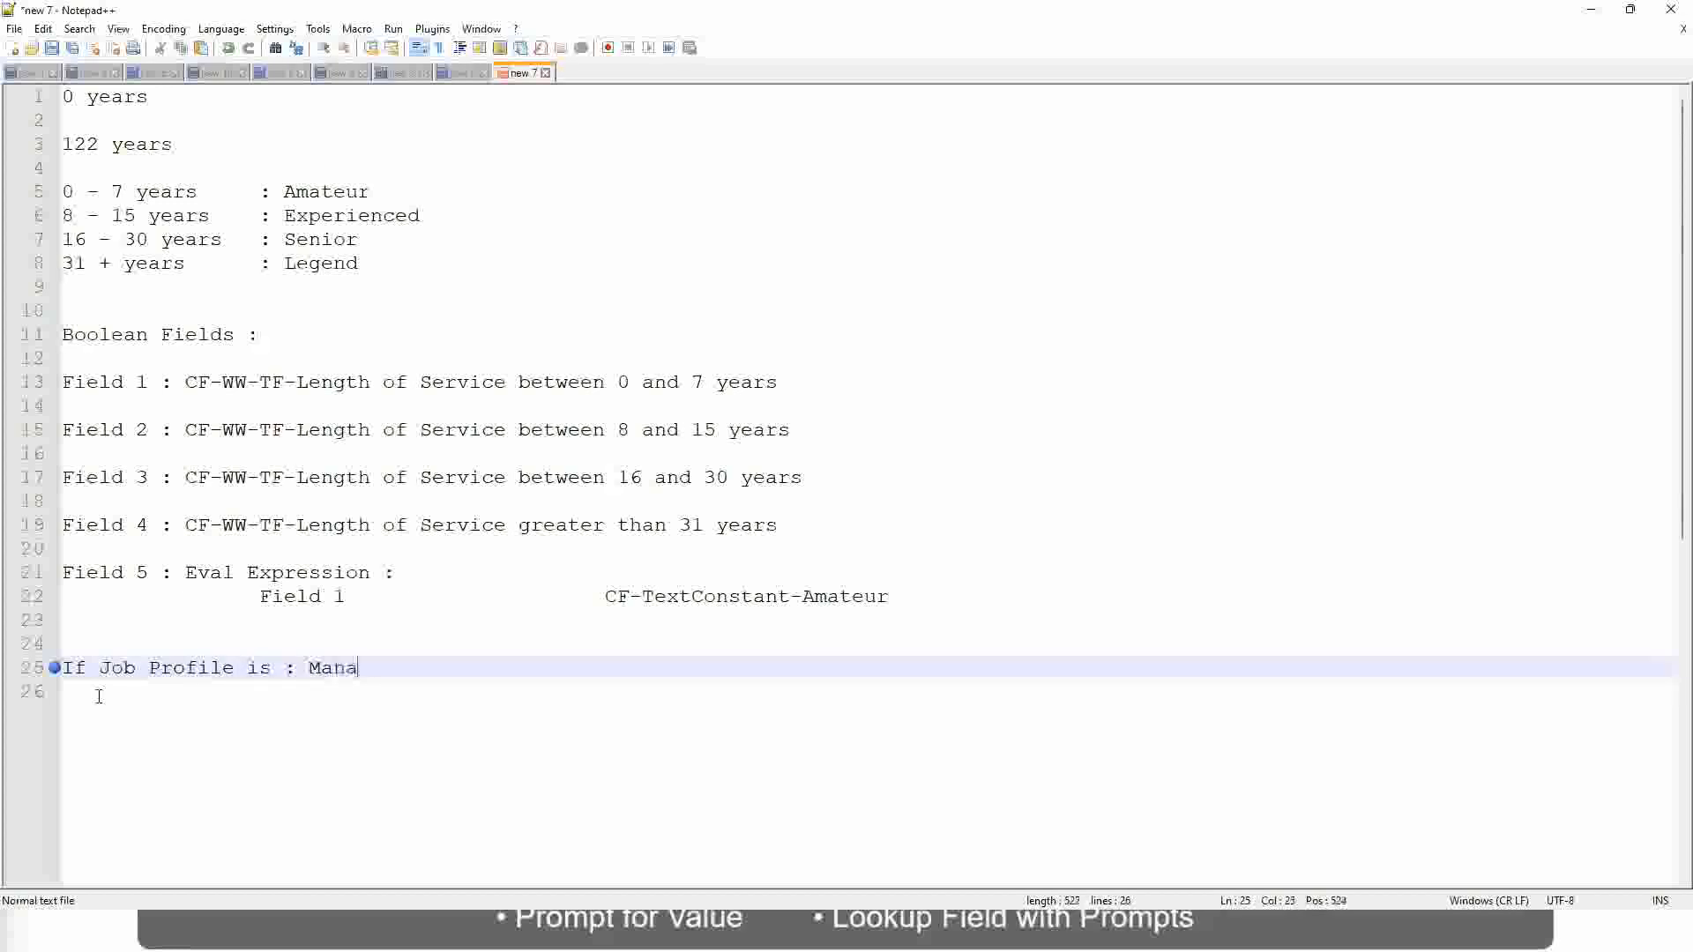
type("ger")
key("BackSpace")
key("BackSpace")
key("BackSpace")
key("BackSpace")
key("BackSpace")
key("BackSpace")
key("BackSpace")
key("BackSpace")
key("BackSpace")
key("BackSpace")
key("BackSpace")
key("BackSpace")
key("BackSpace")
key("BackSpace")
key("BackSpace")
key("BackSpace")
key("BackSpace")
key("BackSpace")
key("BackSpace")
key("BackSpace")
key("BackSpace")
Complete the rule line's condition so it reads "If Management Level is Manager or Above".
type("Manage")
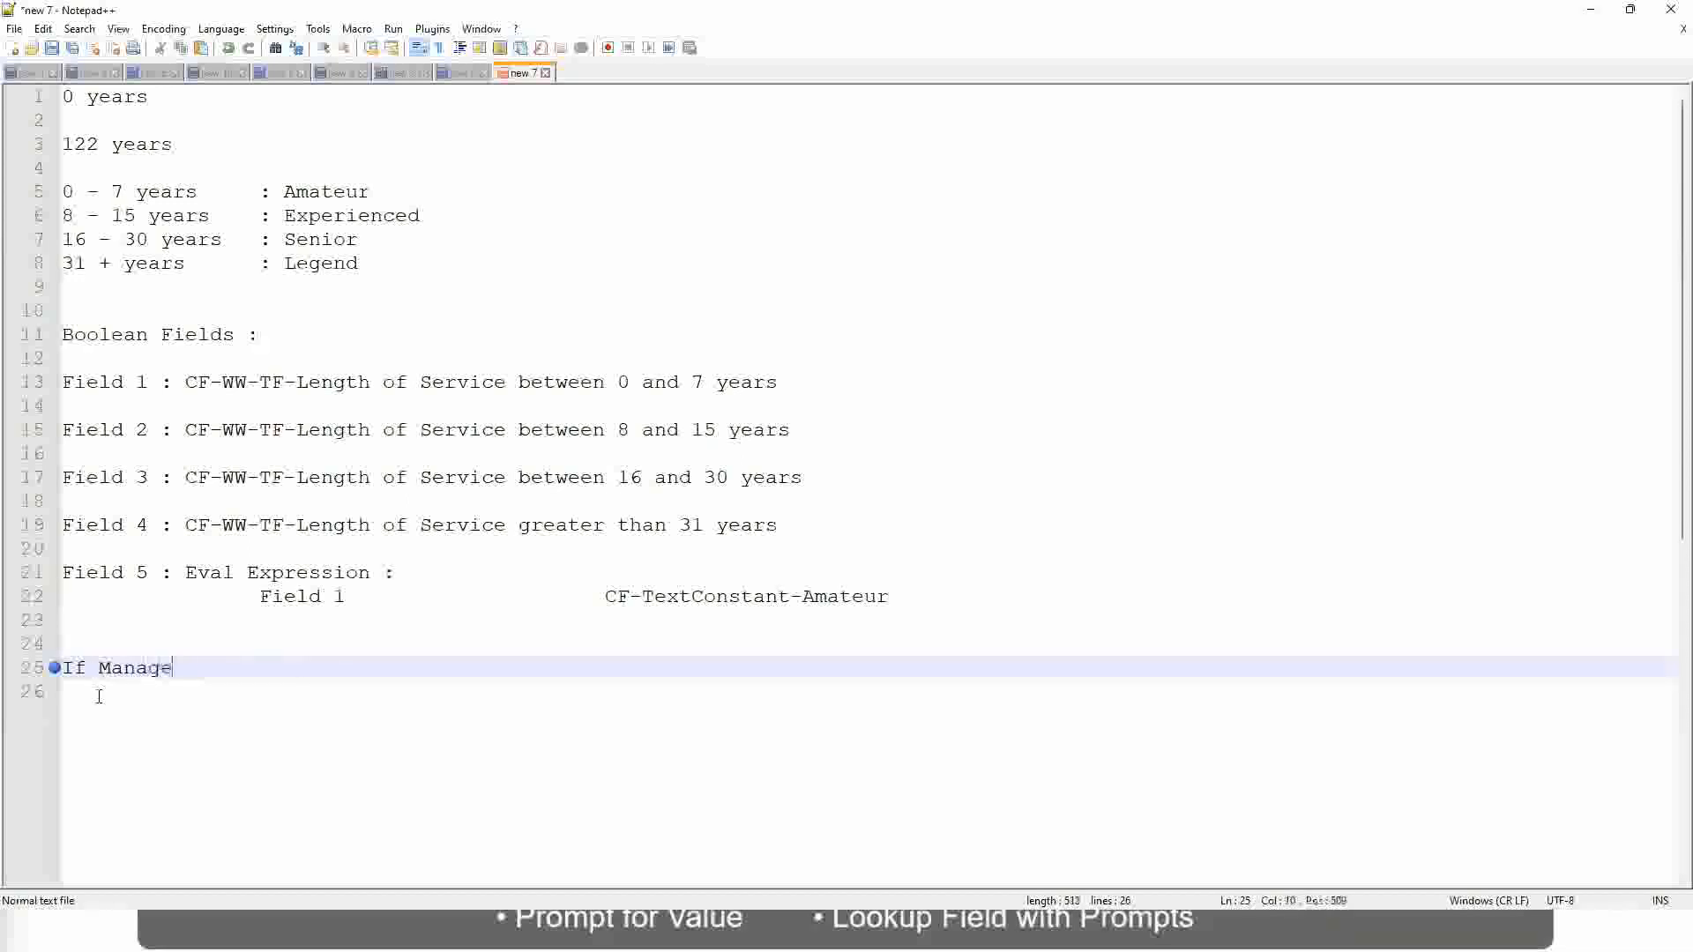
type("ment Level ")
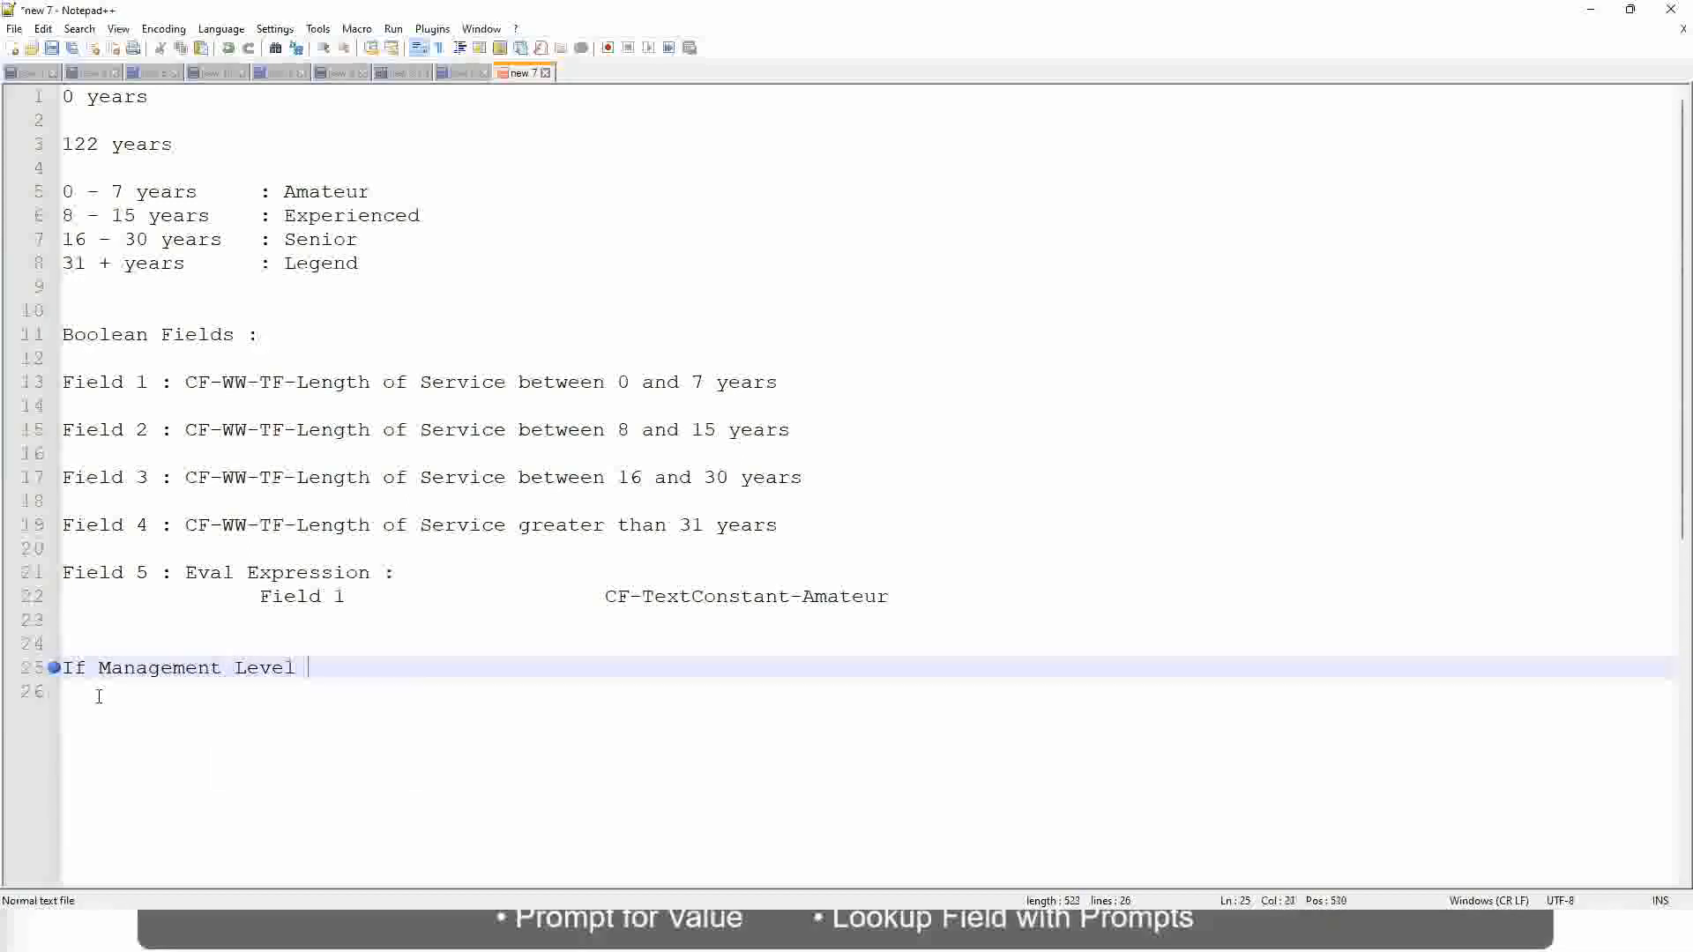
type("is Manager ")
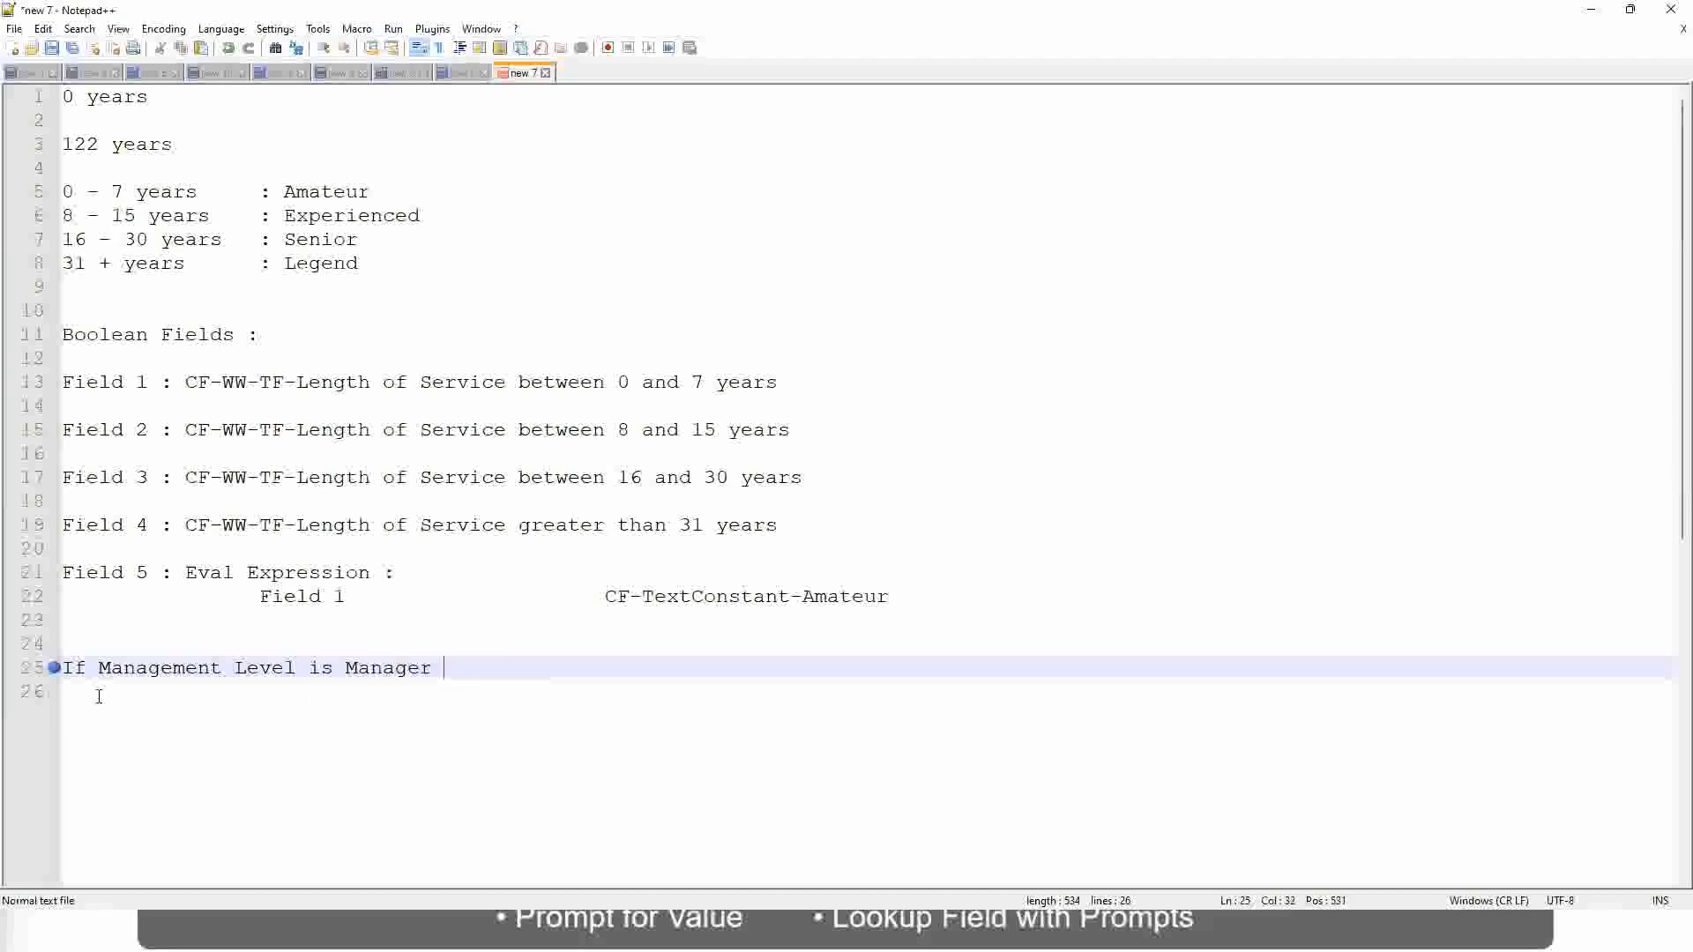
type("or Above")
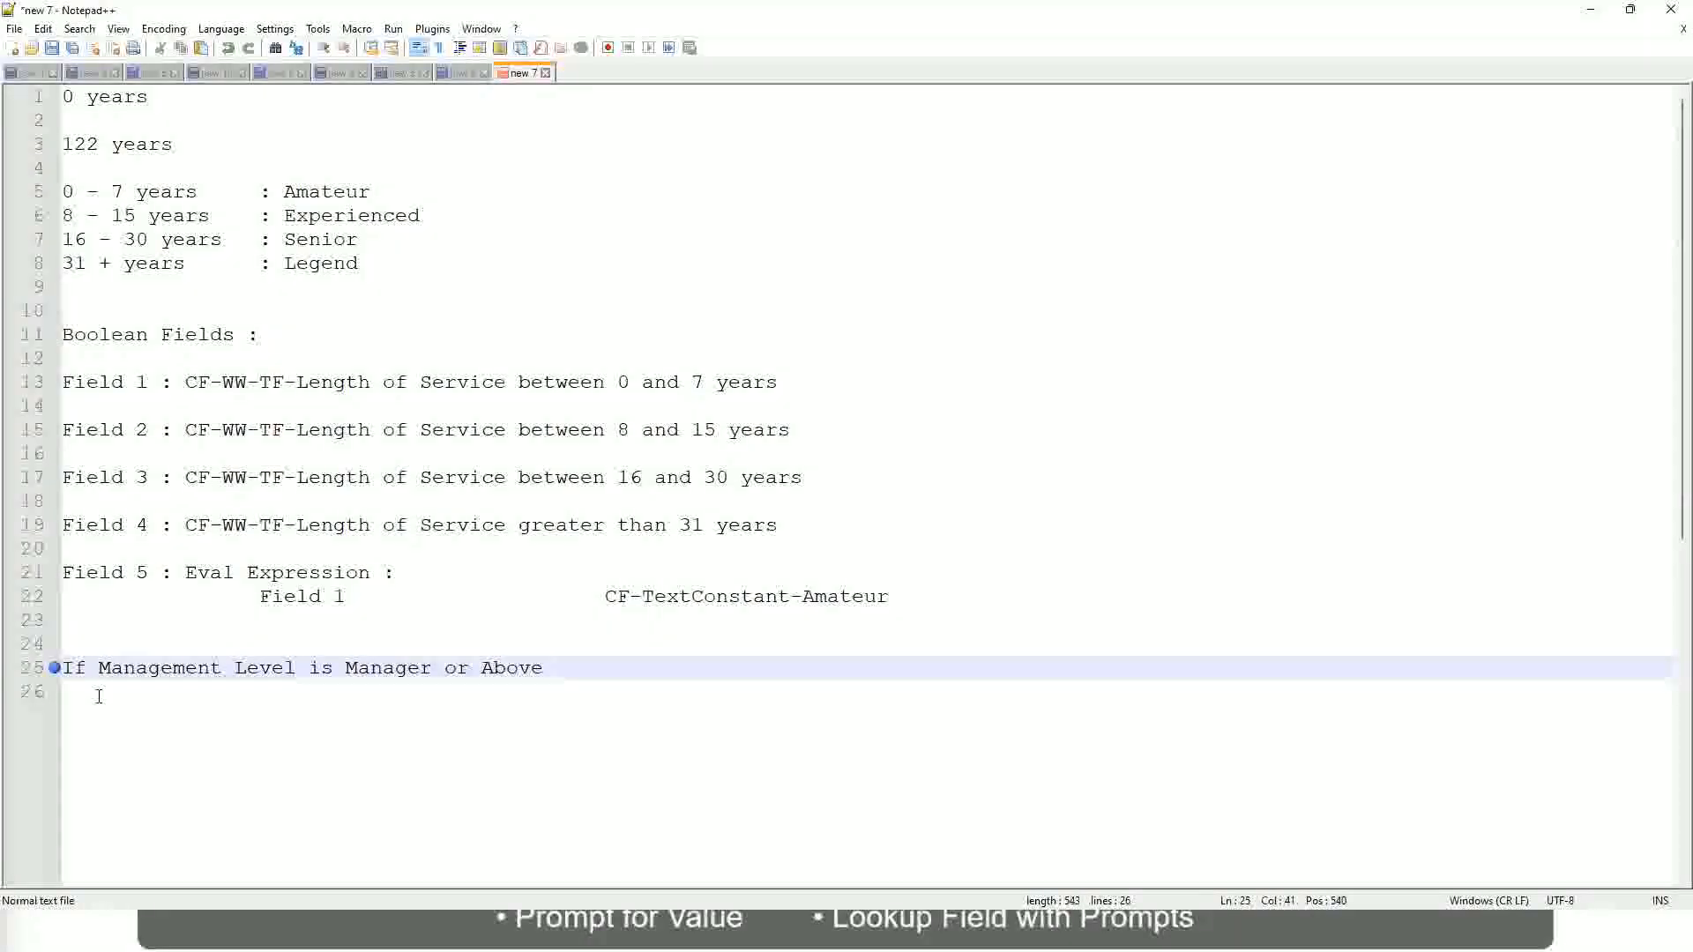
Add the outcome "Proposed Allowance Plan : Car Allowance" in a spaced column after the Manager condition.
key("Tab")
key("Tab")
key("Tab")
key("Tab")
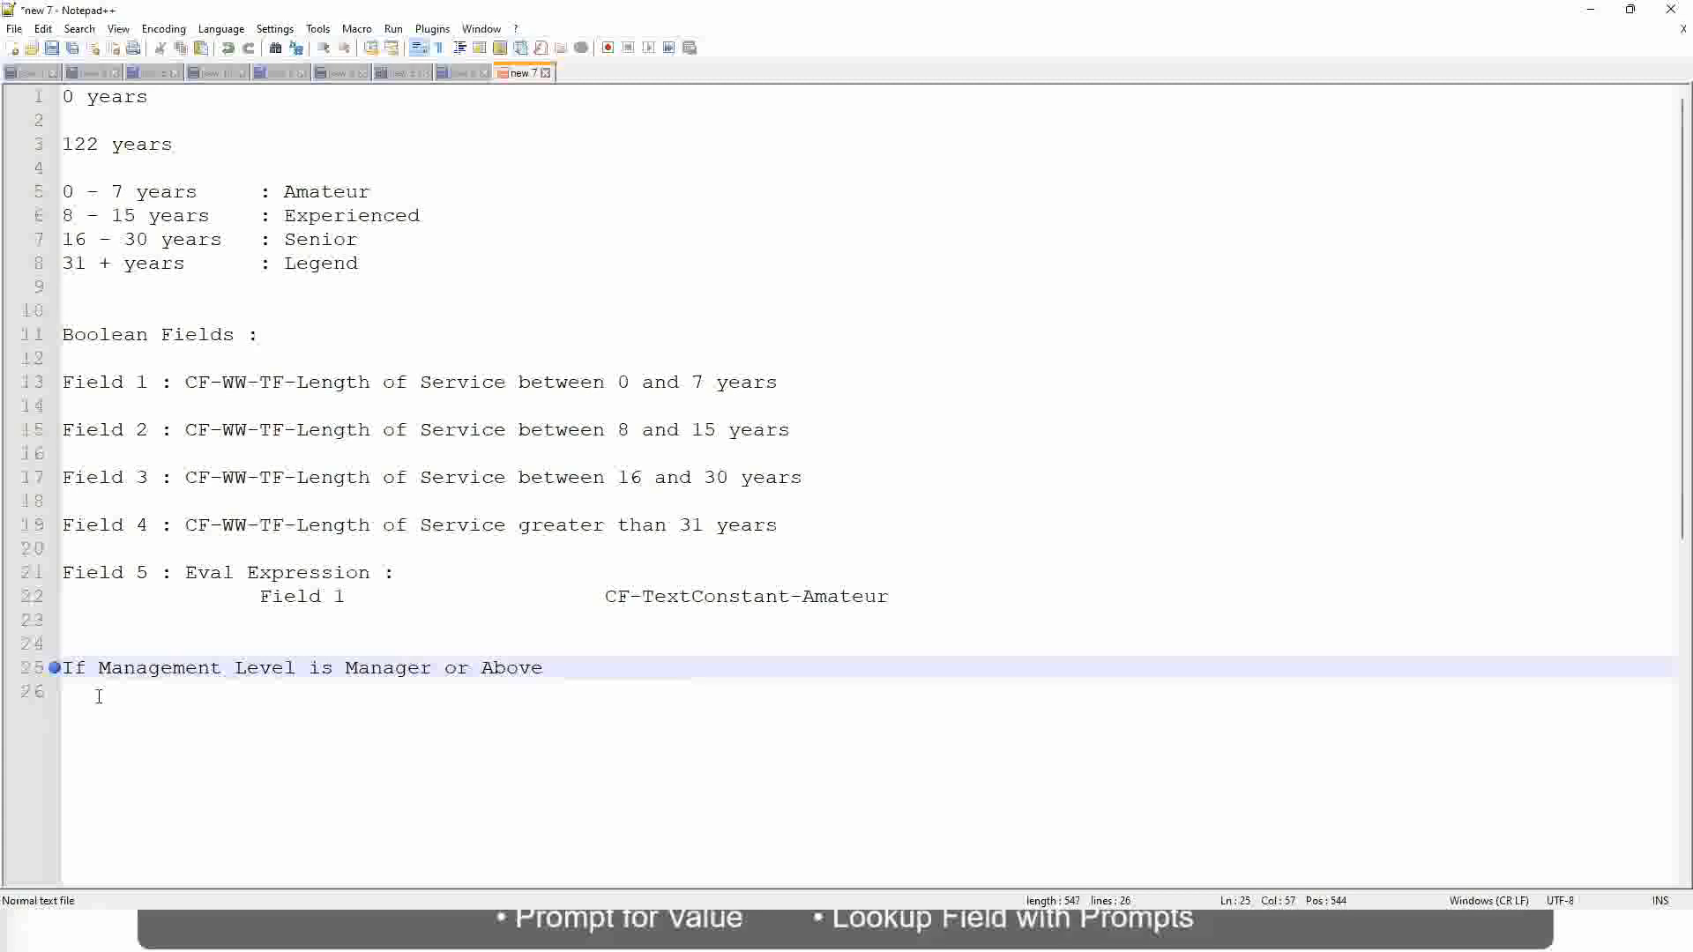
key("Tab")
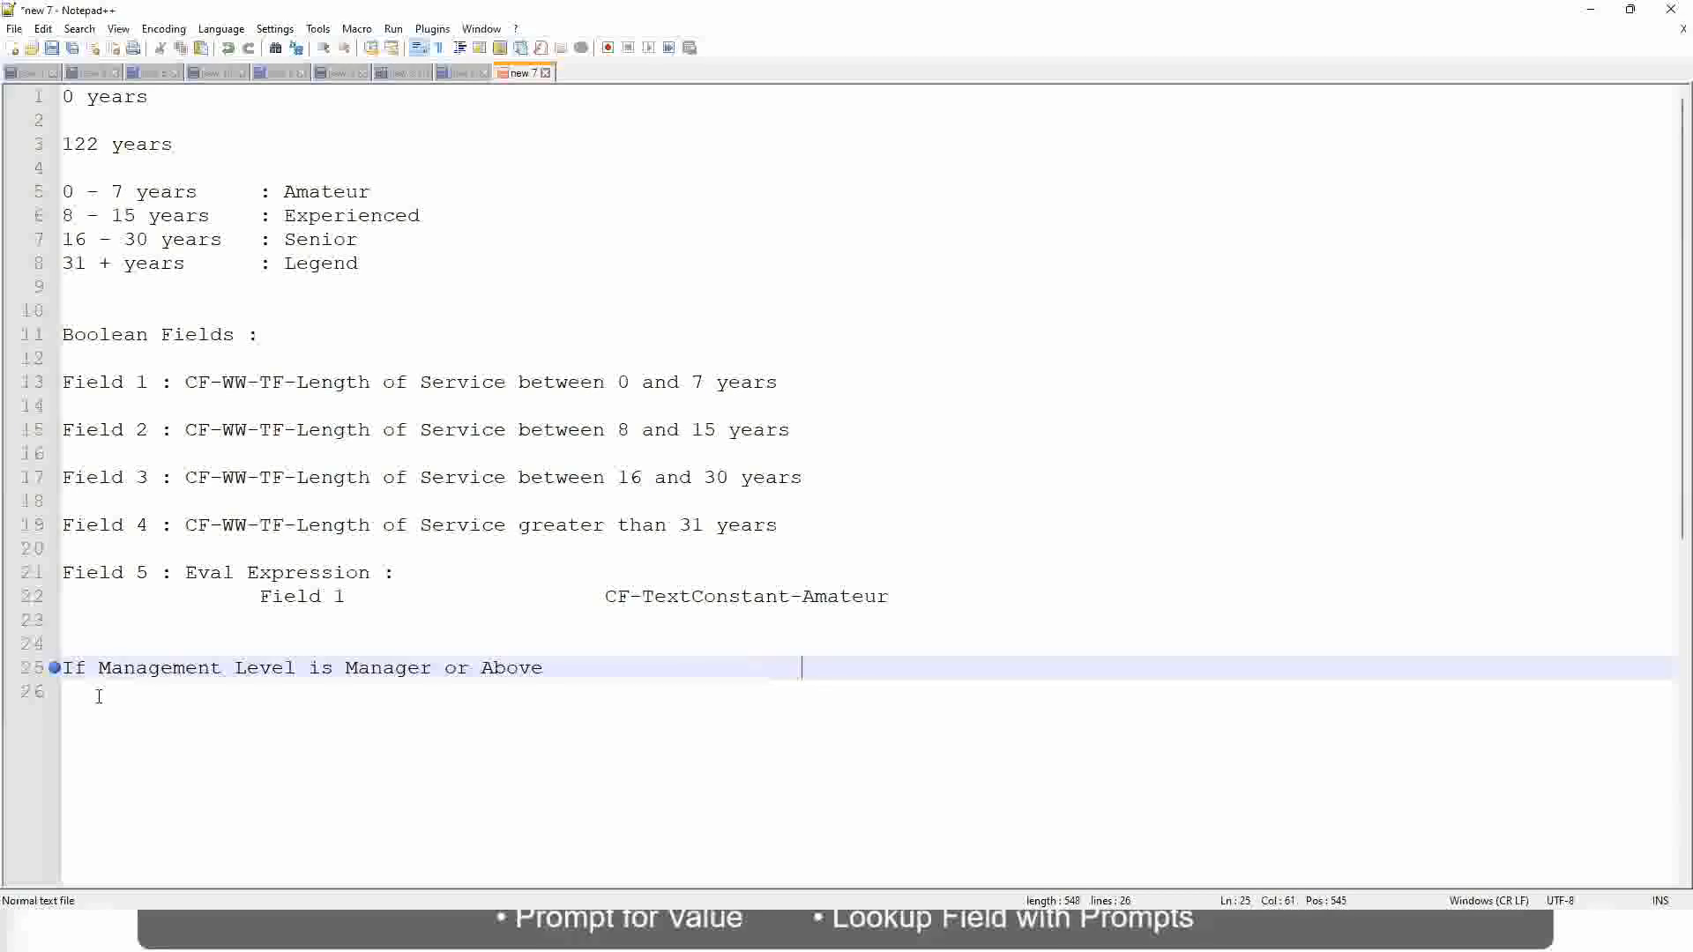
type("Proposed")
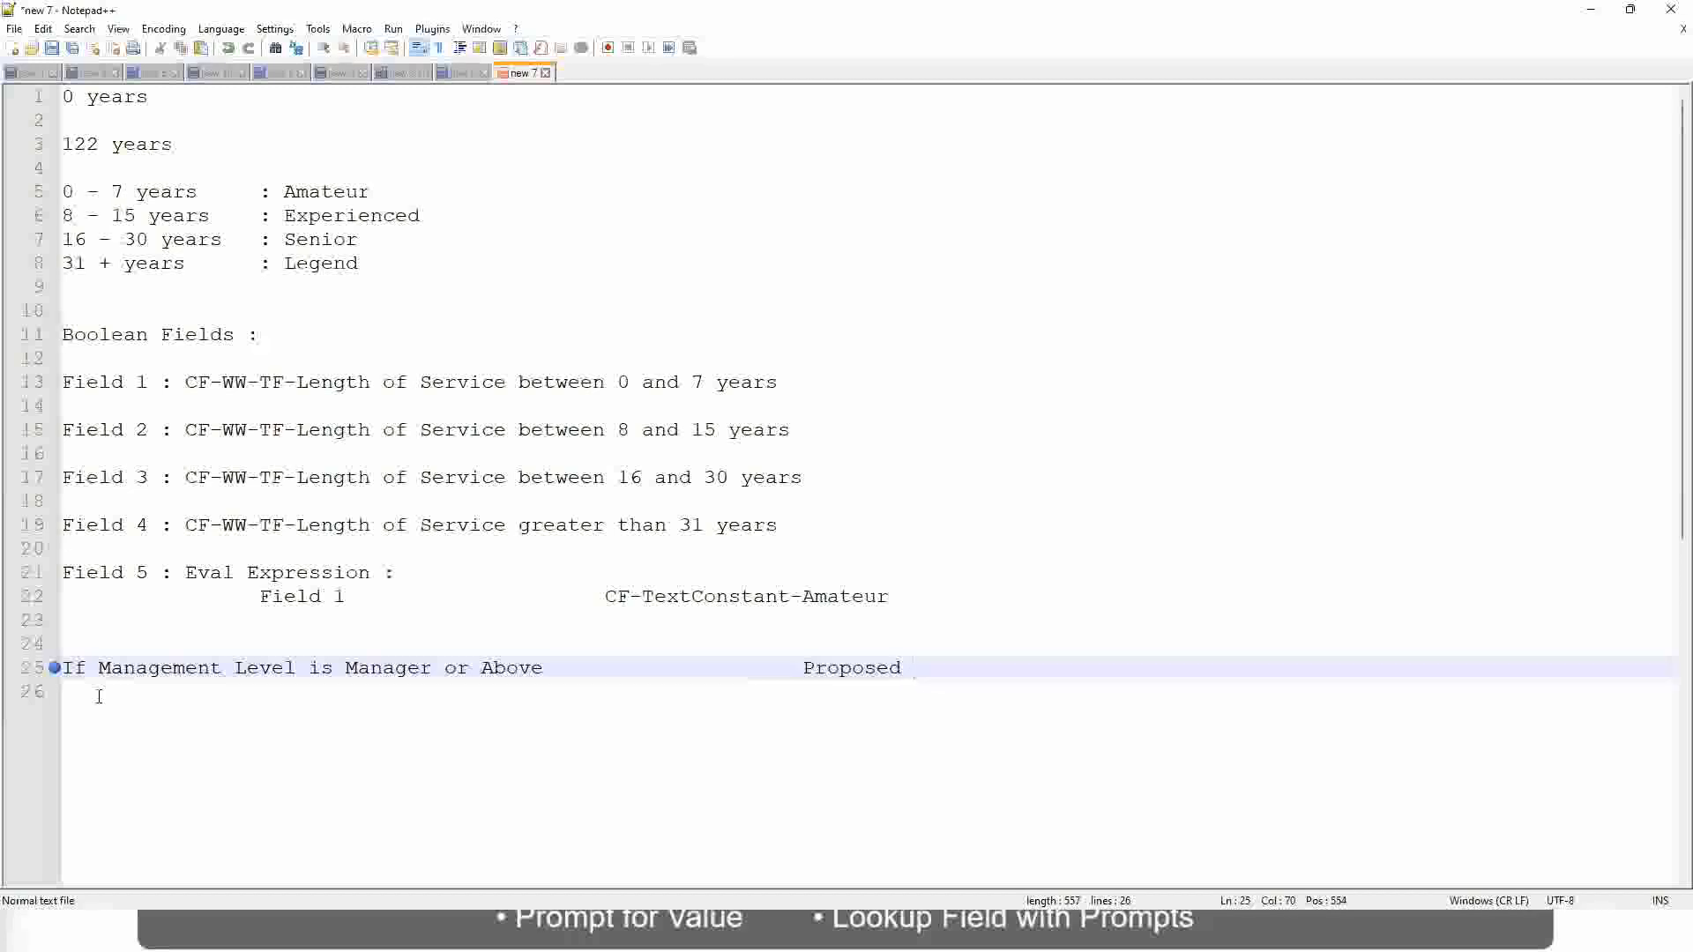
type("Allowance Plan")
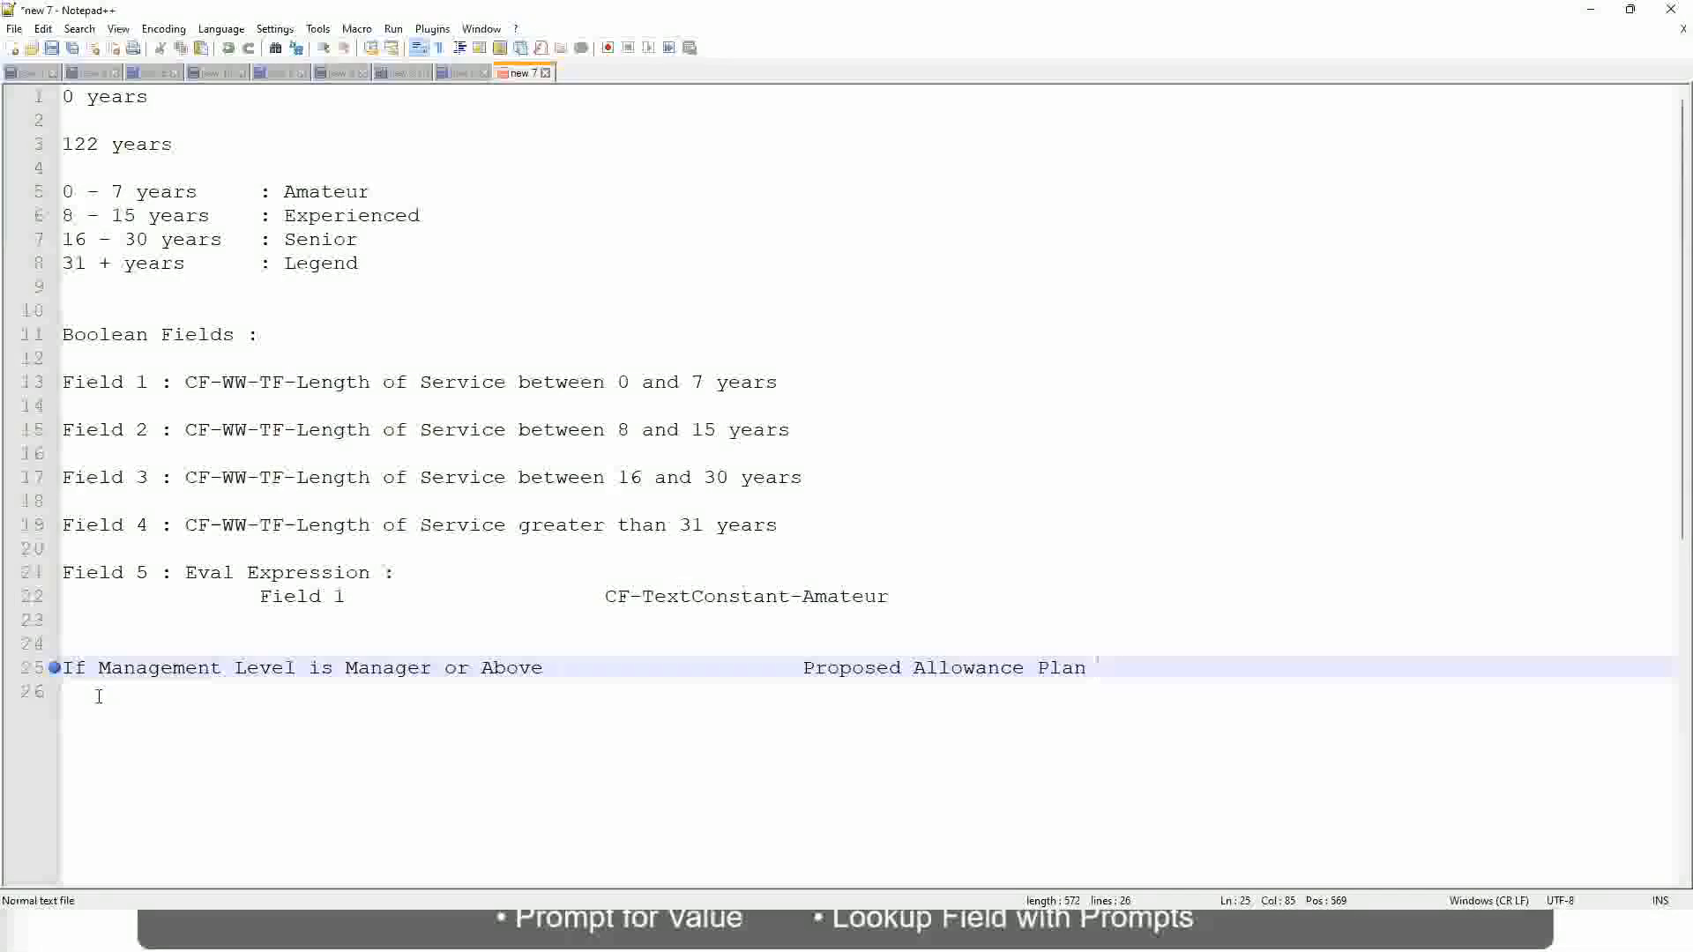
type(": ")
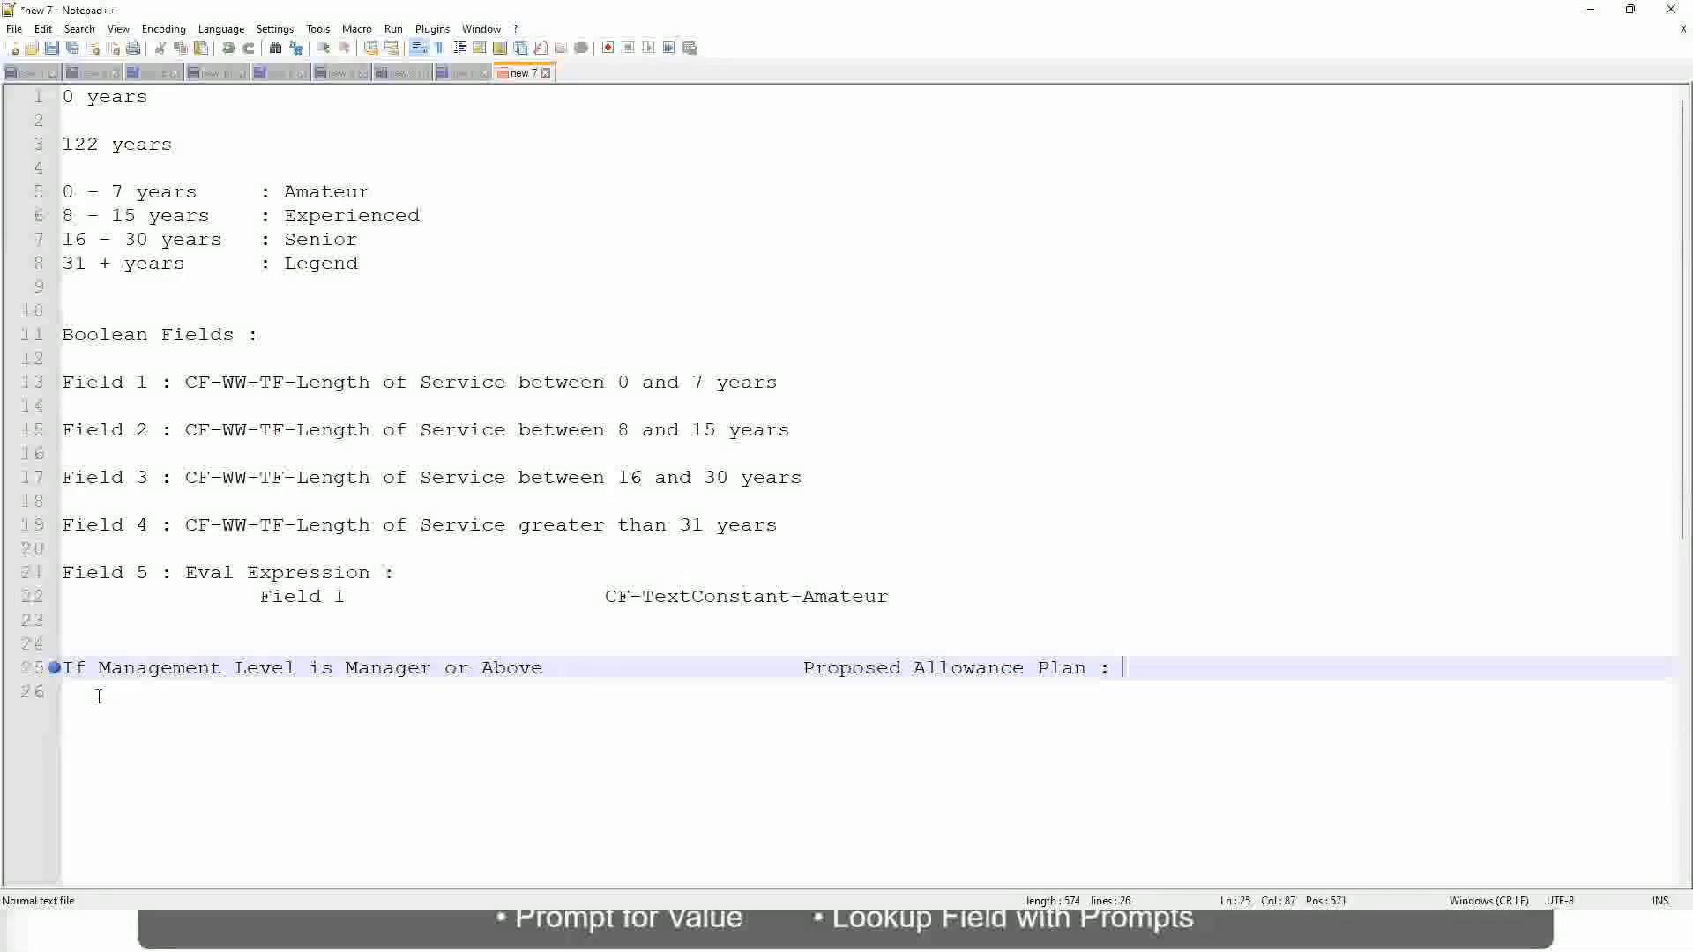
type("Car Allowance")
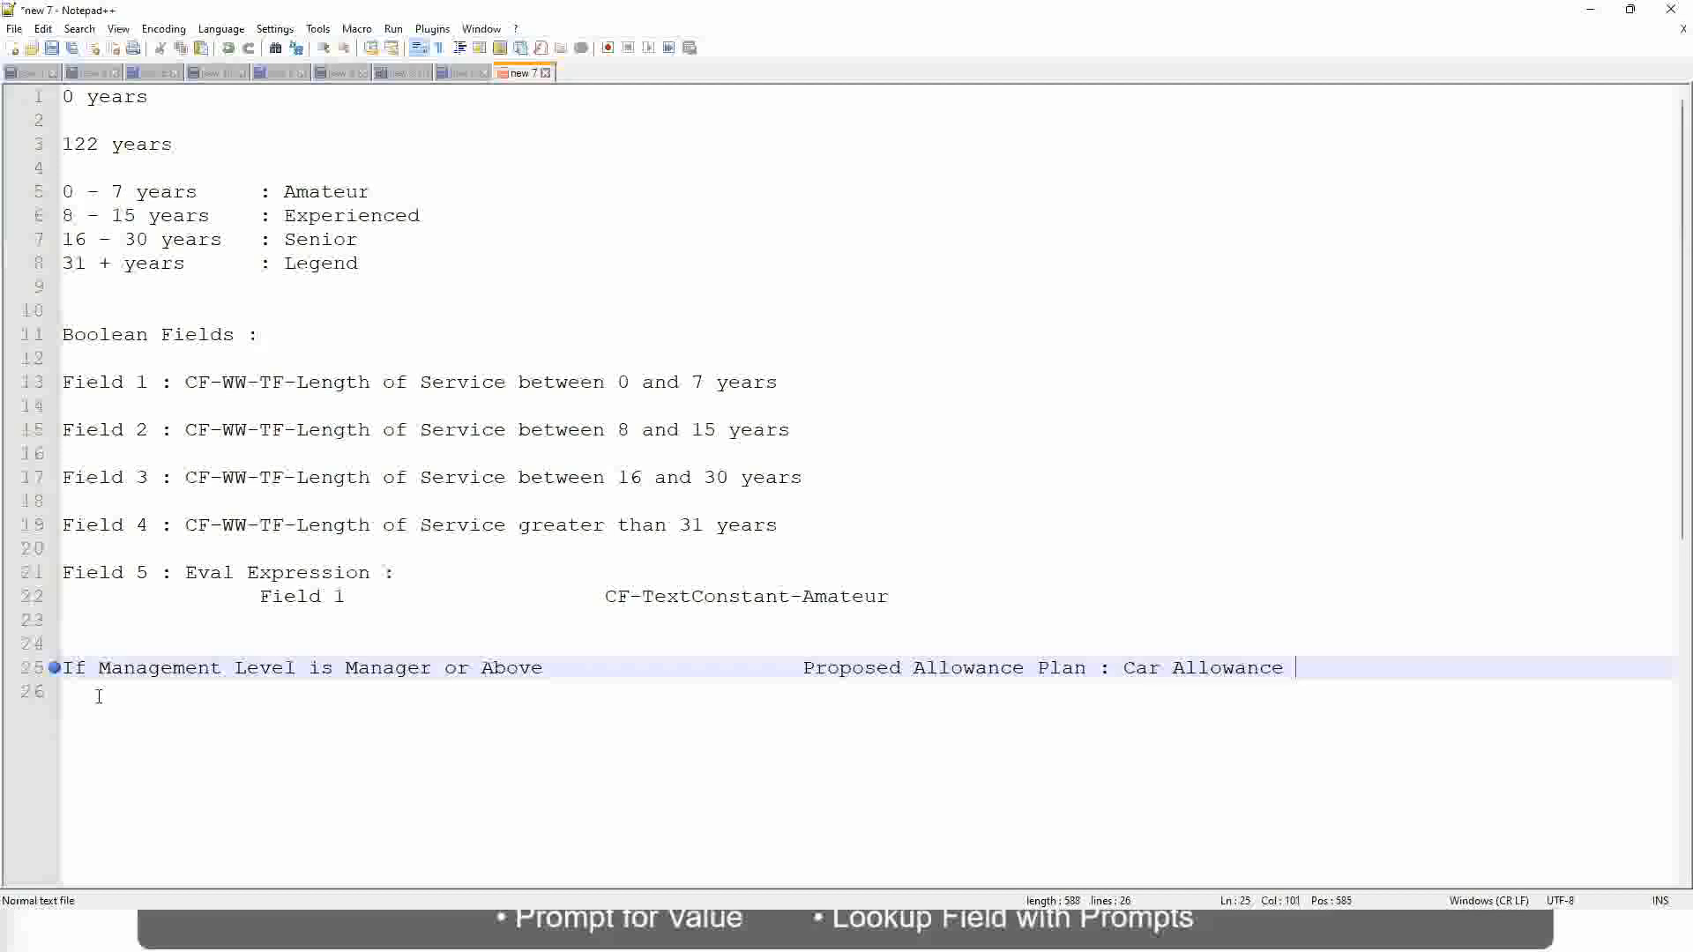
Start a second rule line with "If Management Level is" and remove "or Above" from the Manager condition.
key("Return")
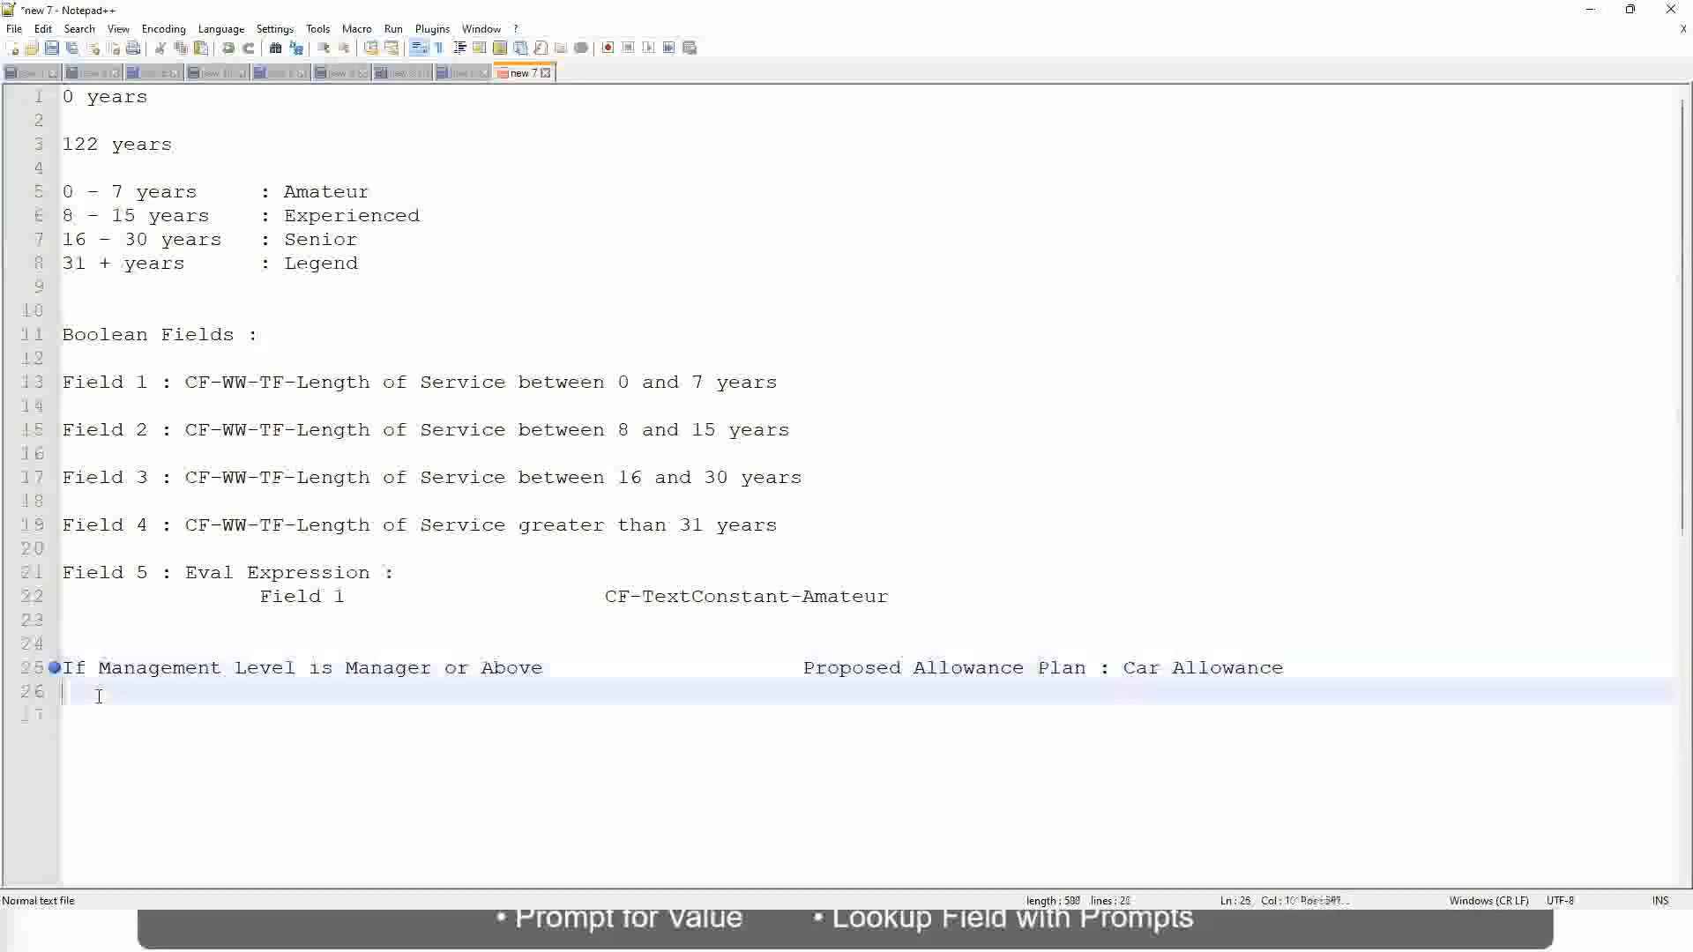
type("If Management Level is")
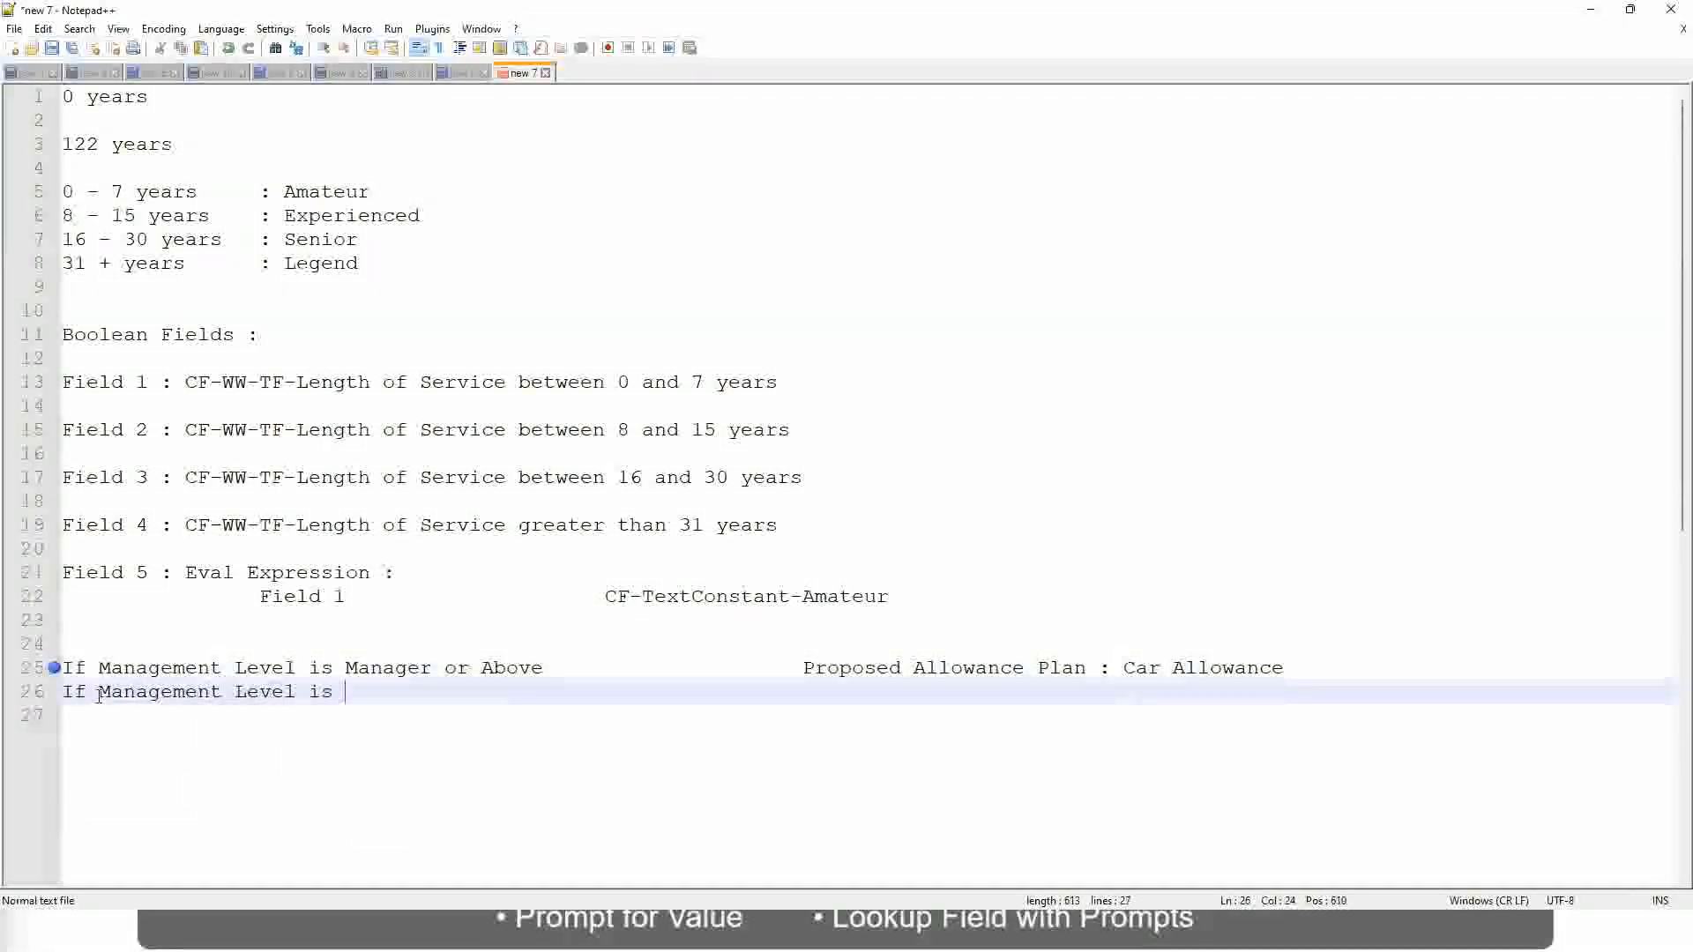
key("Up")
key("Right")
key("Right")
key("Right")
key("Right")
key("Right")
key("Right")
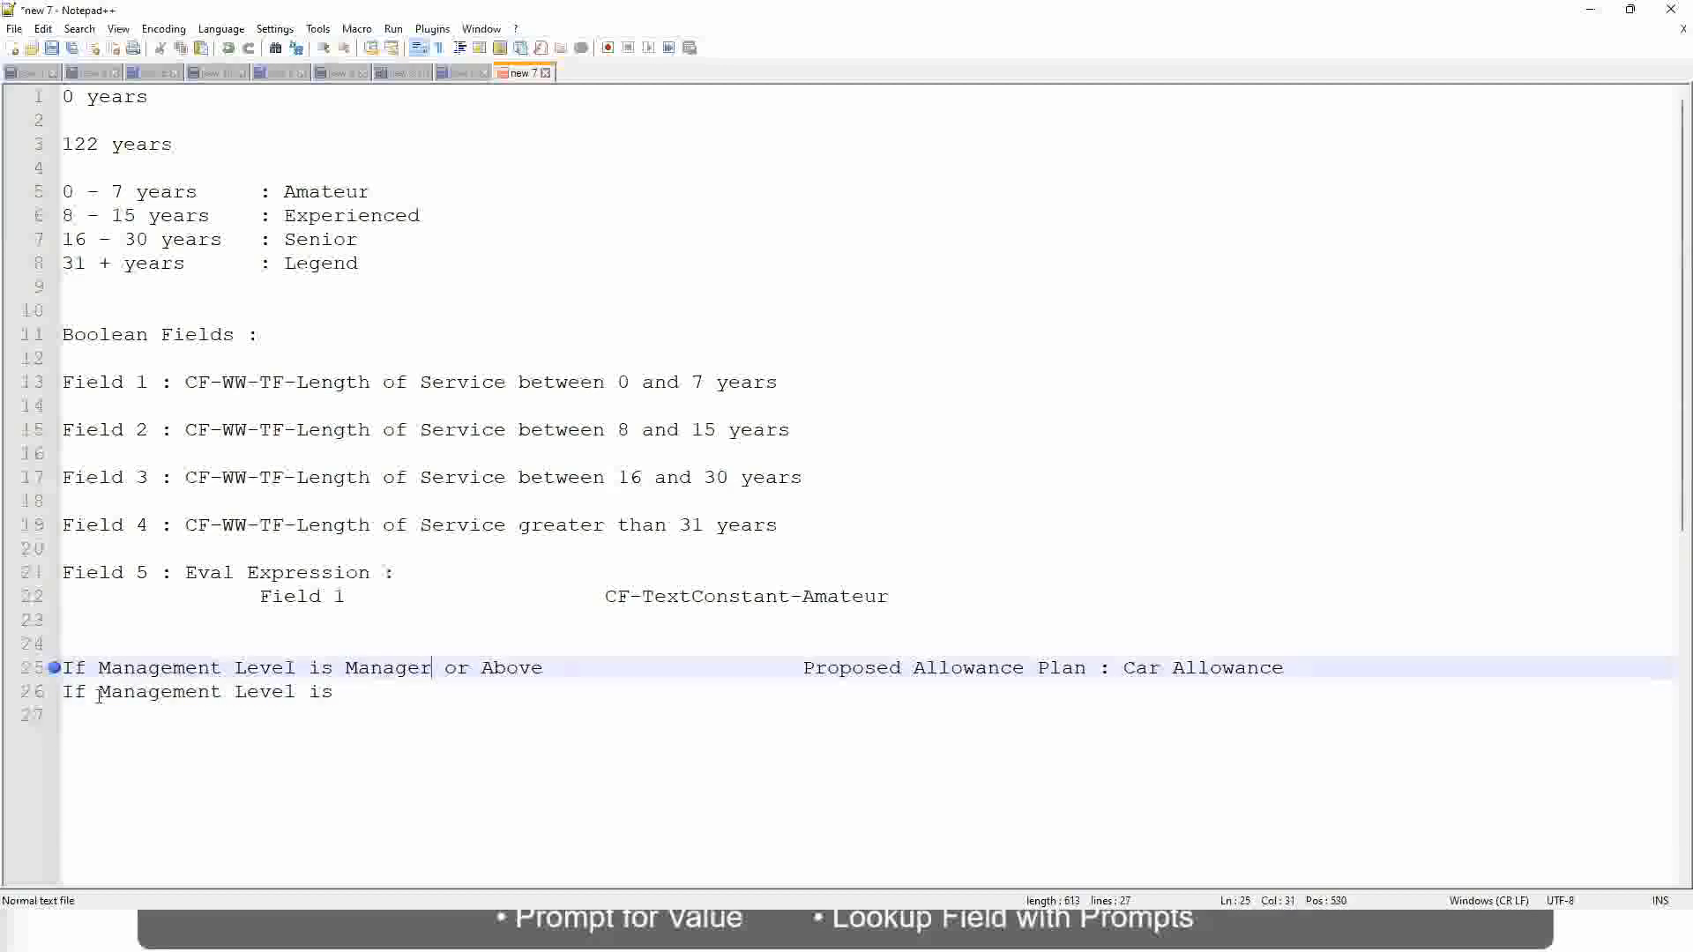
key("shift+Right")
key("shift+Right")
key("shift+Right")
key("shift+Right")
key("shift+Right")
key("shift+Right")
key("shift+Right")
key("shift+Right")
key("shift+Right")
key("Delete")
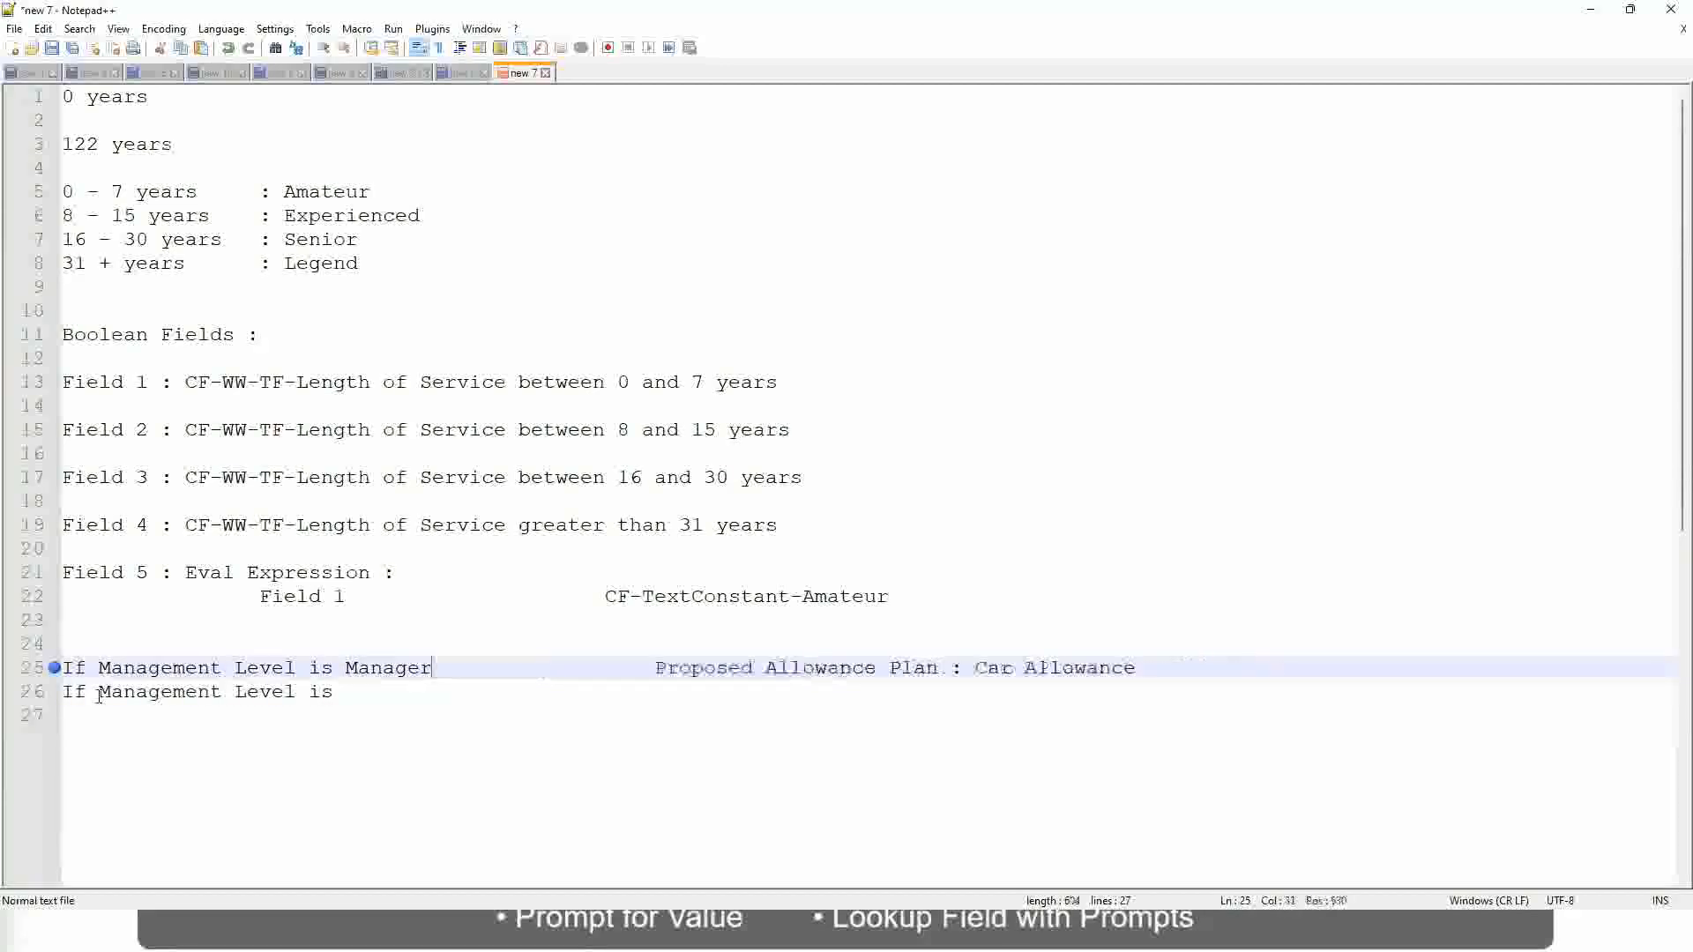
Complete the second rule line with the level Director and the aligned outcome "Executive Allowance".
key("Down")
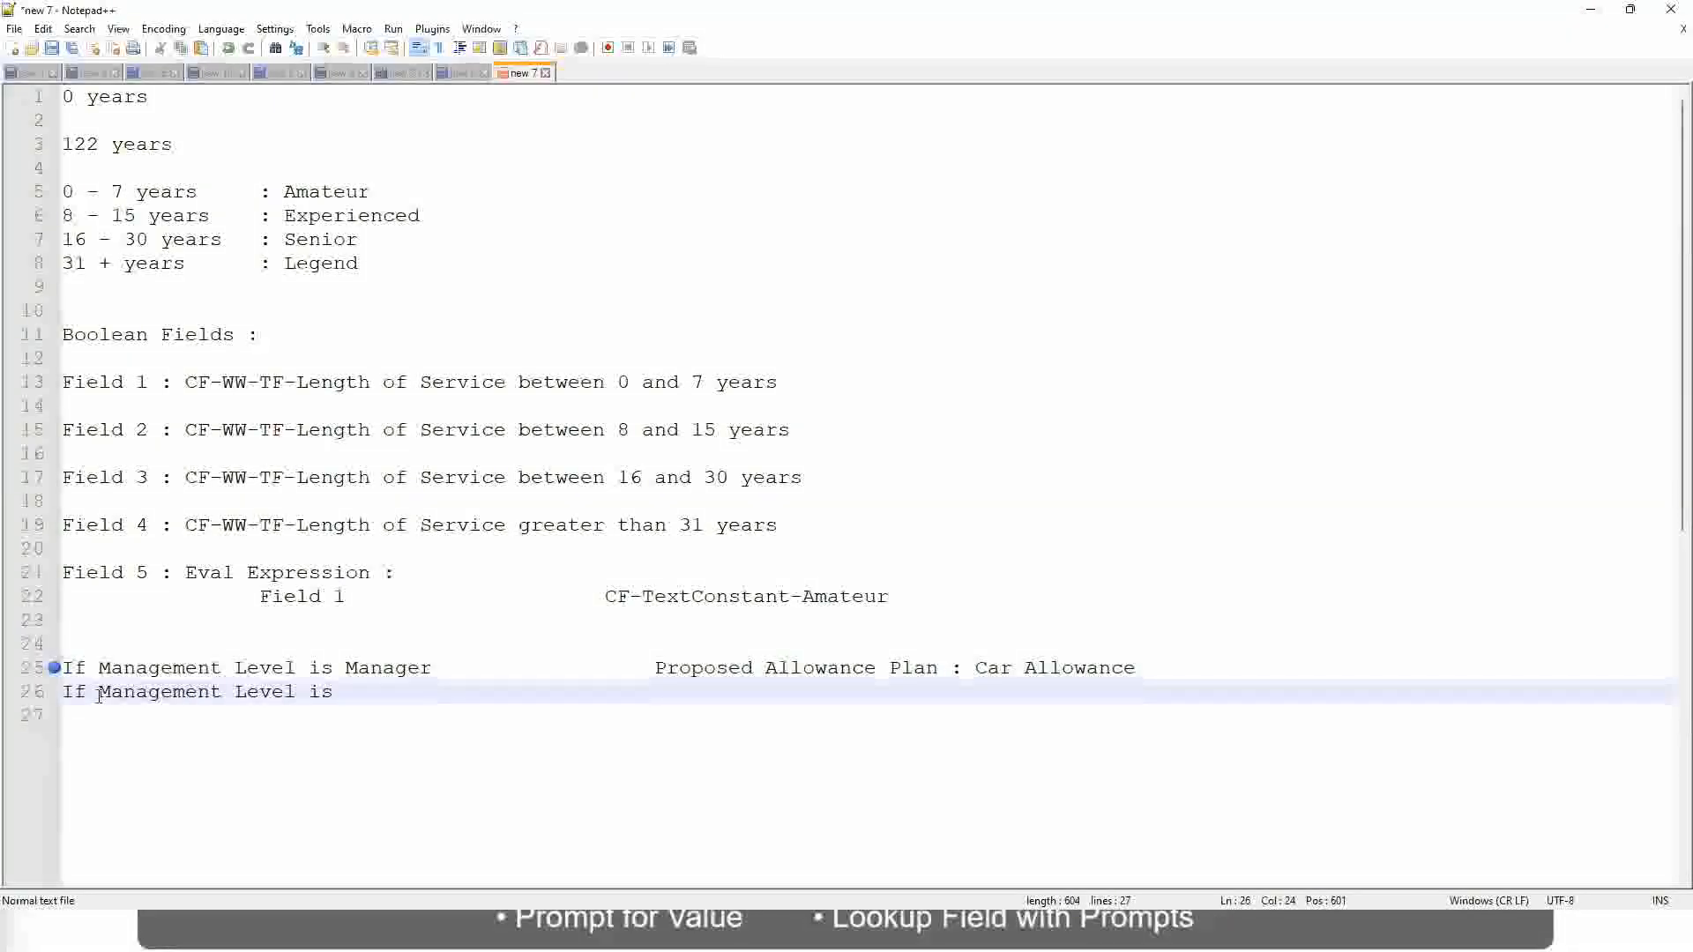
type("Director")
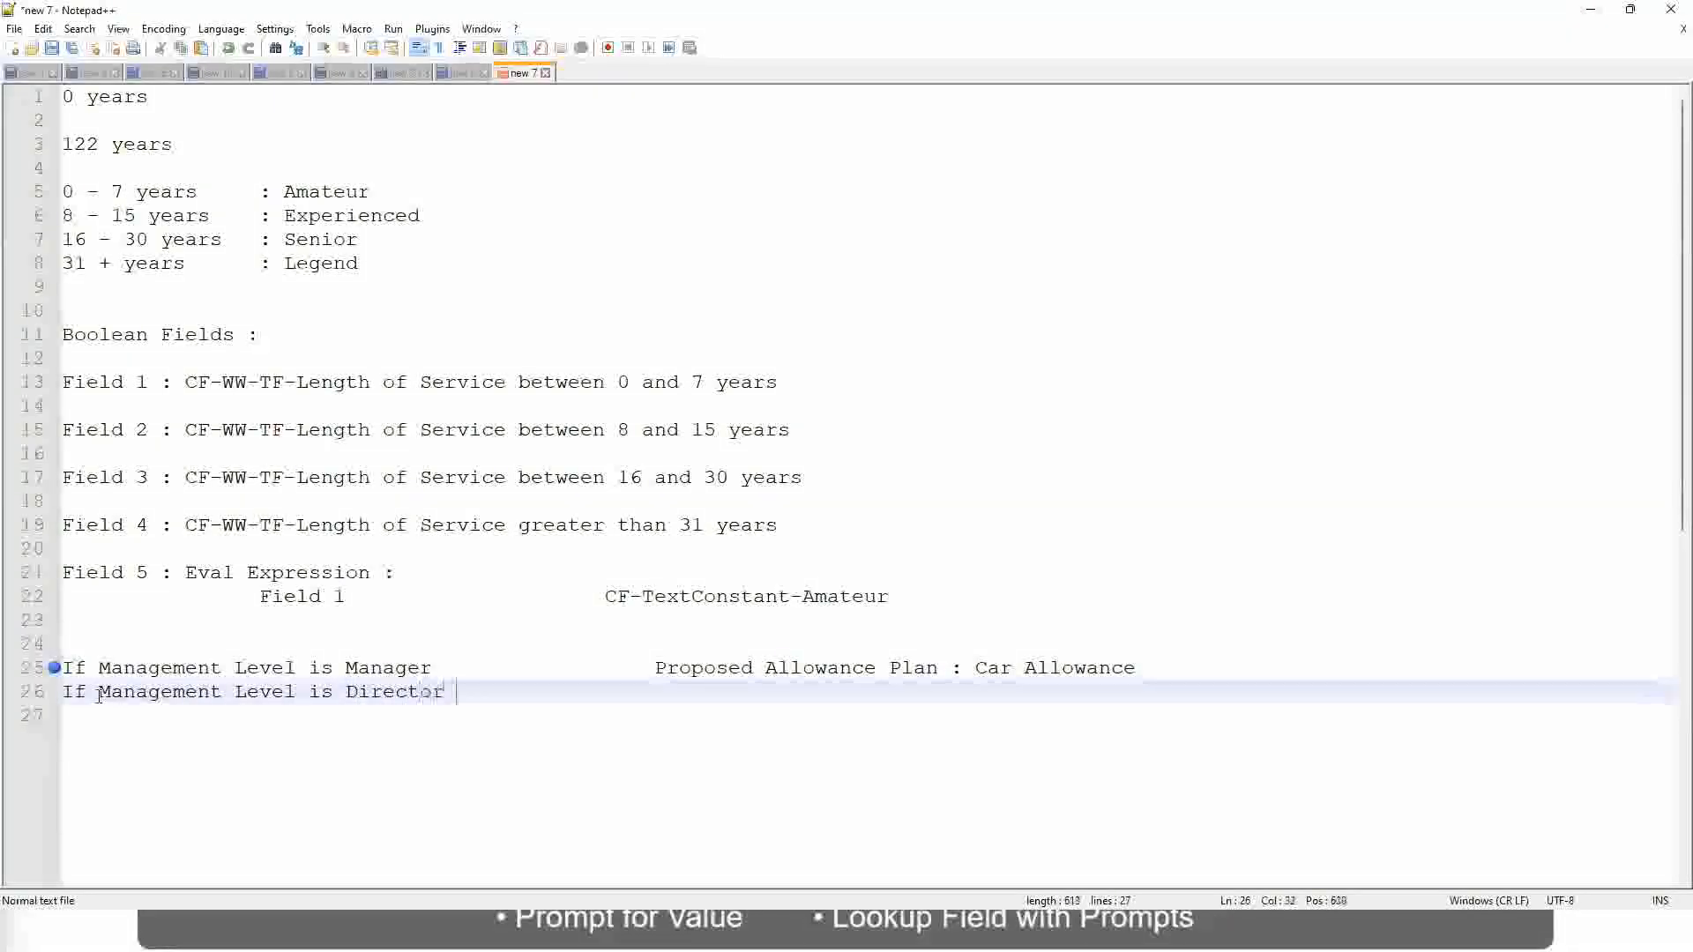
key("Tab")
key("Tab")
key("Tab")
key("Tab")
key("Tab")
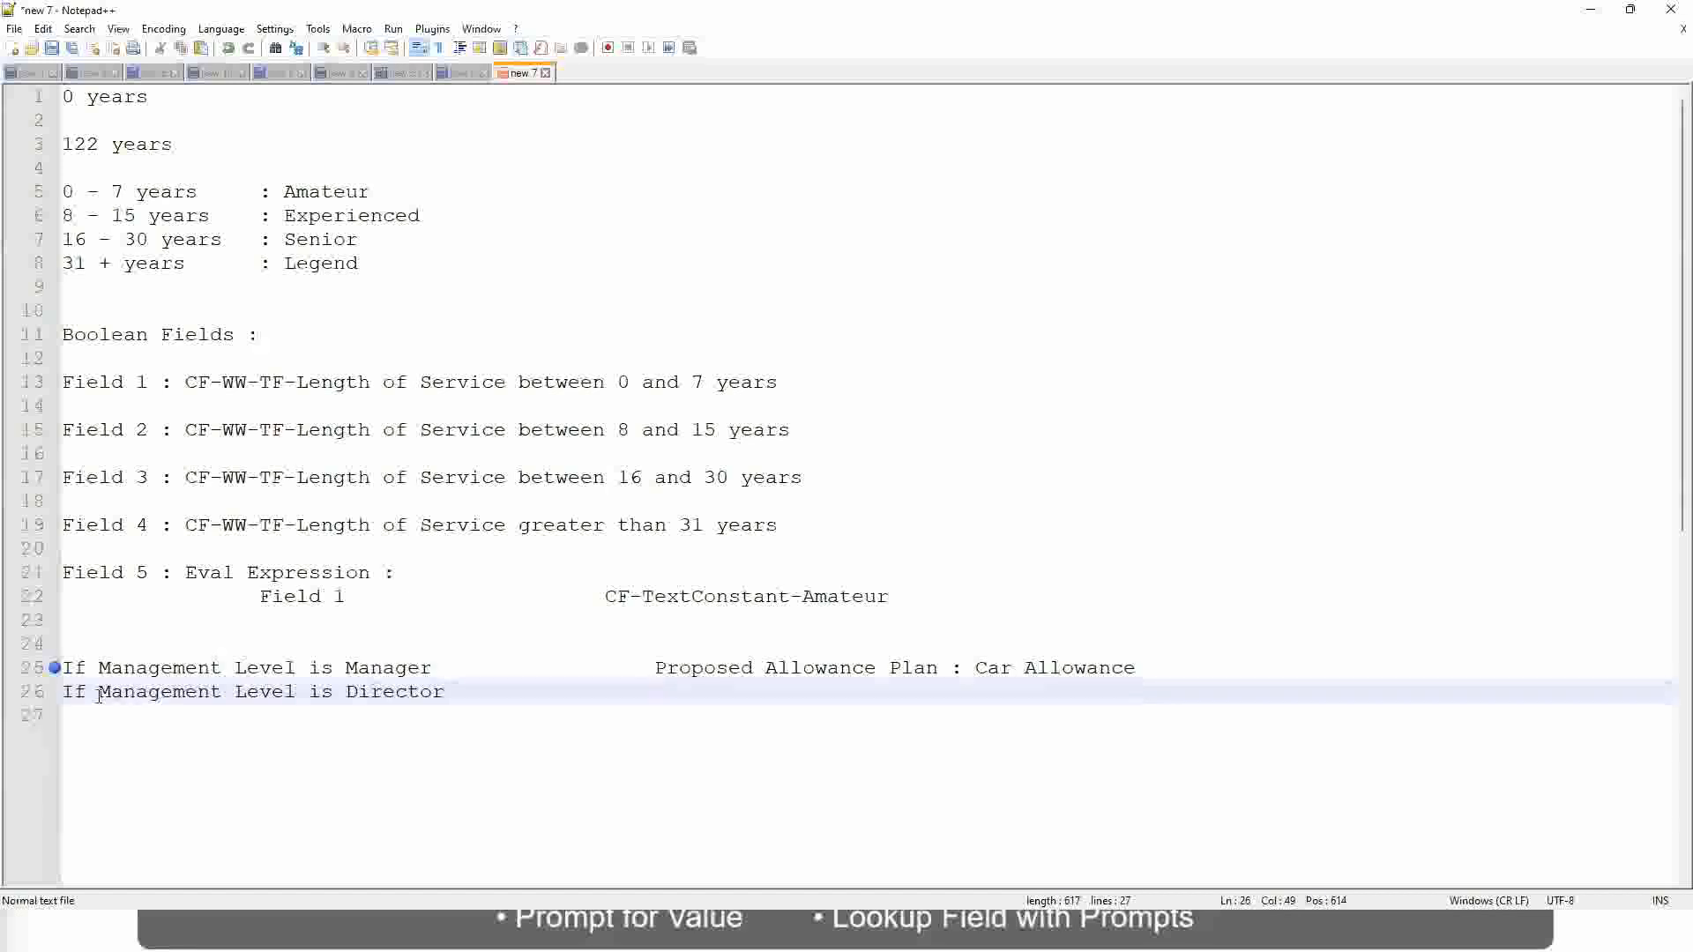
type("Executive Allo")
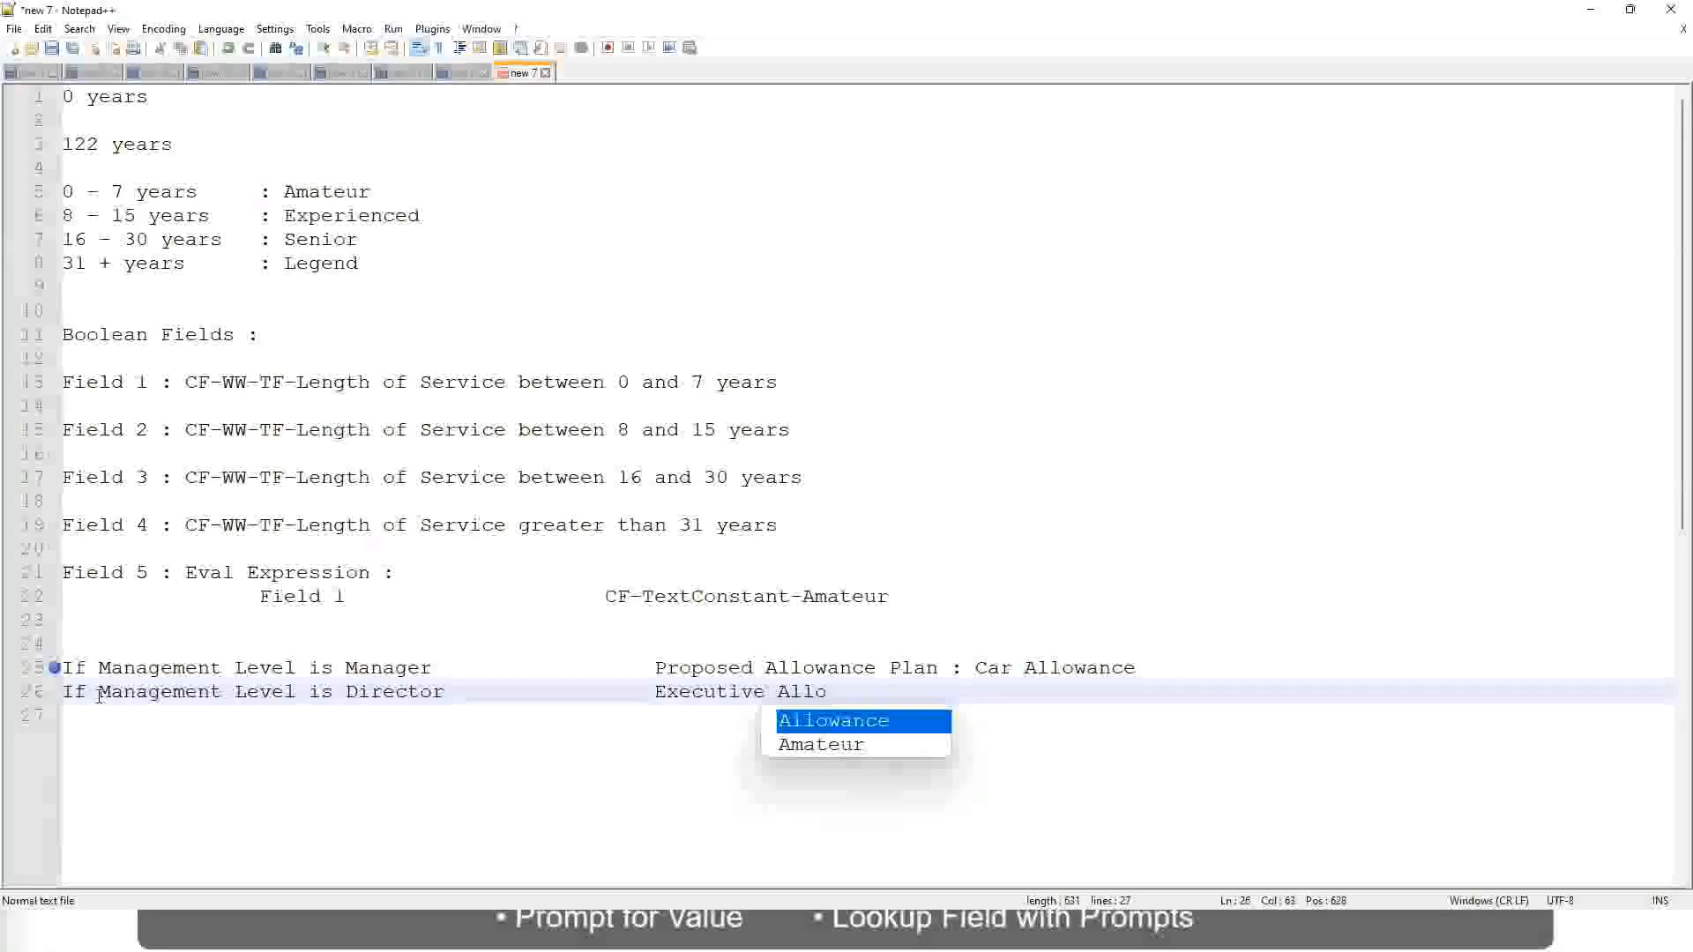
key("Return")
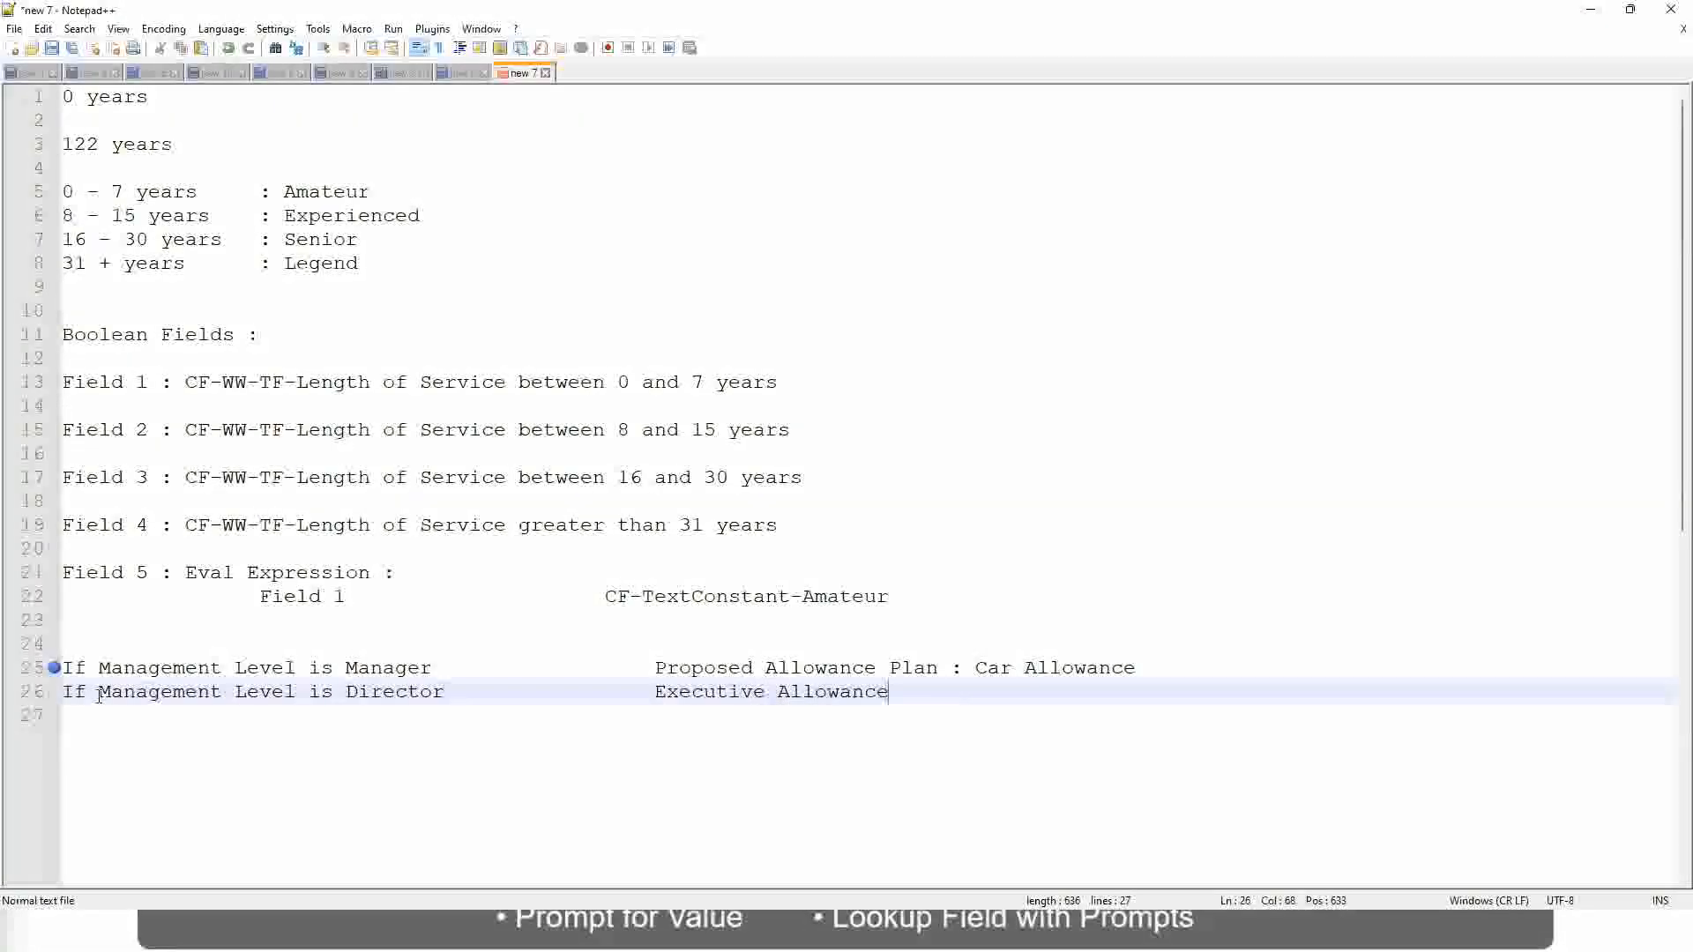
Start a third rule line reading "If Management Level is" below the Director rule.
key("Return")
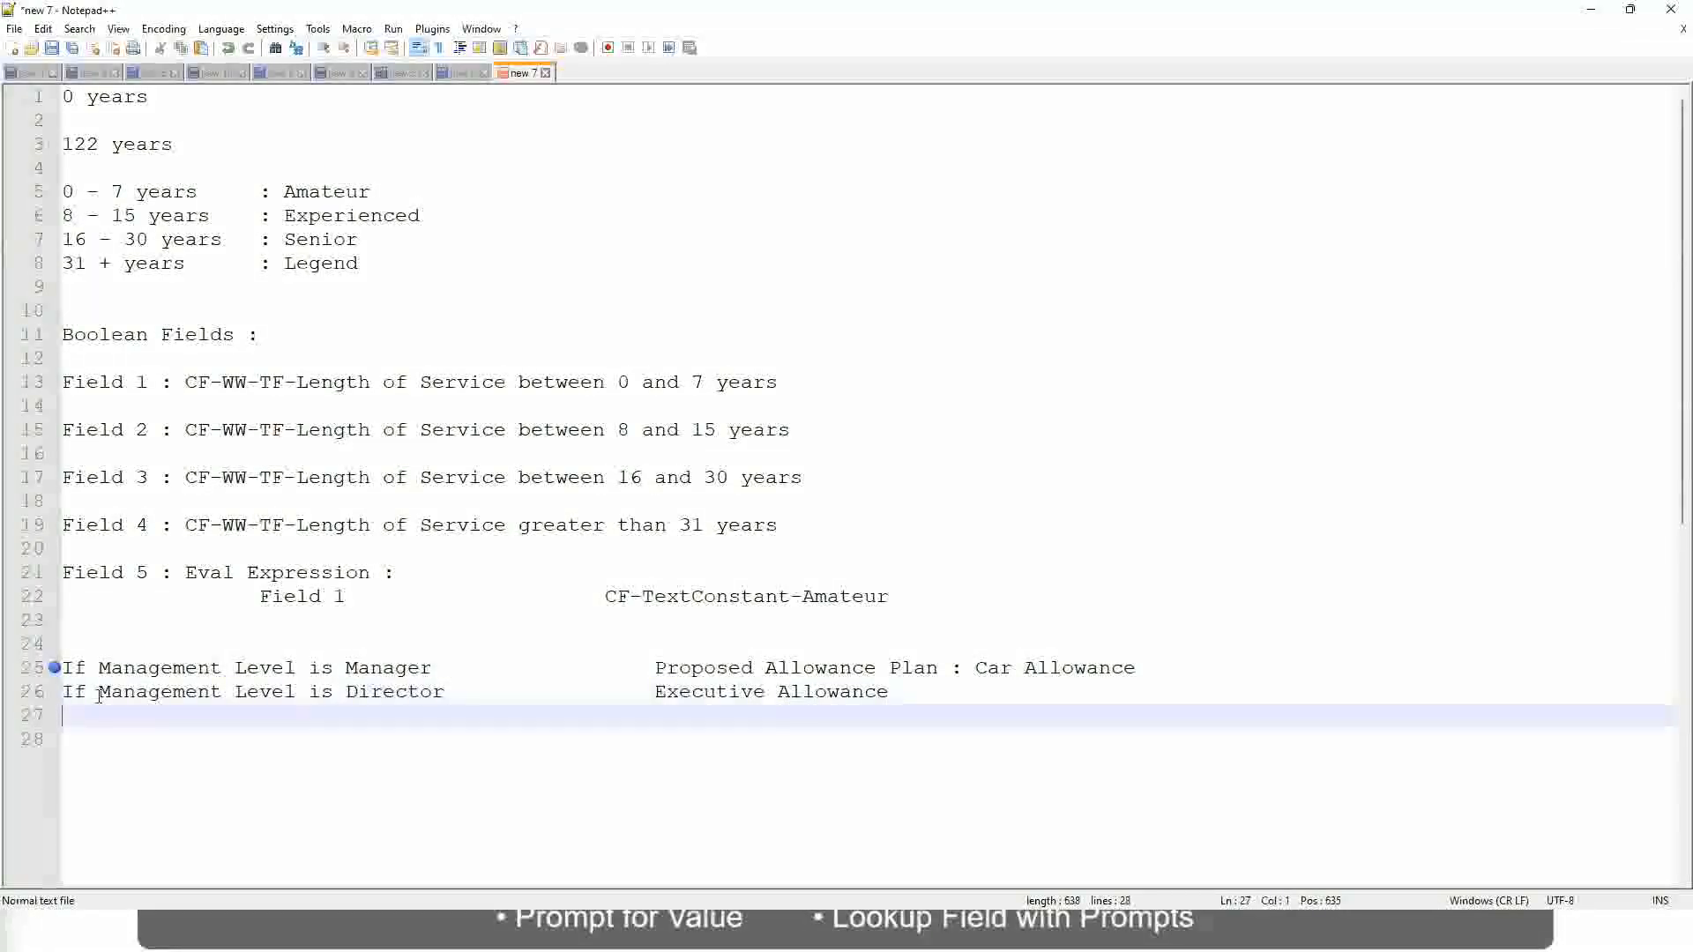
type("If Mana")
key("Return")
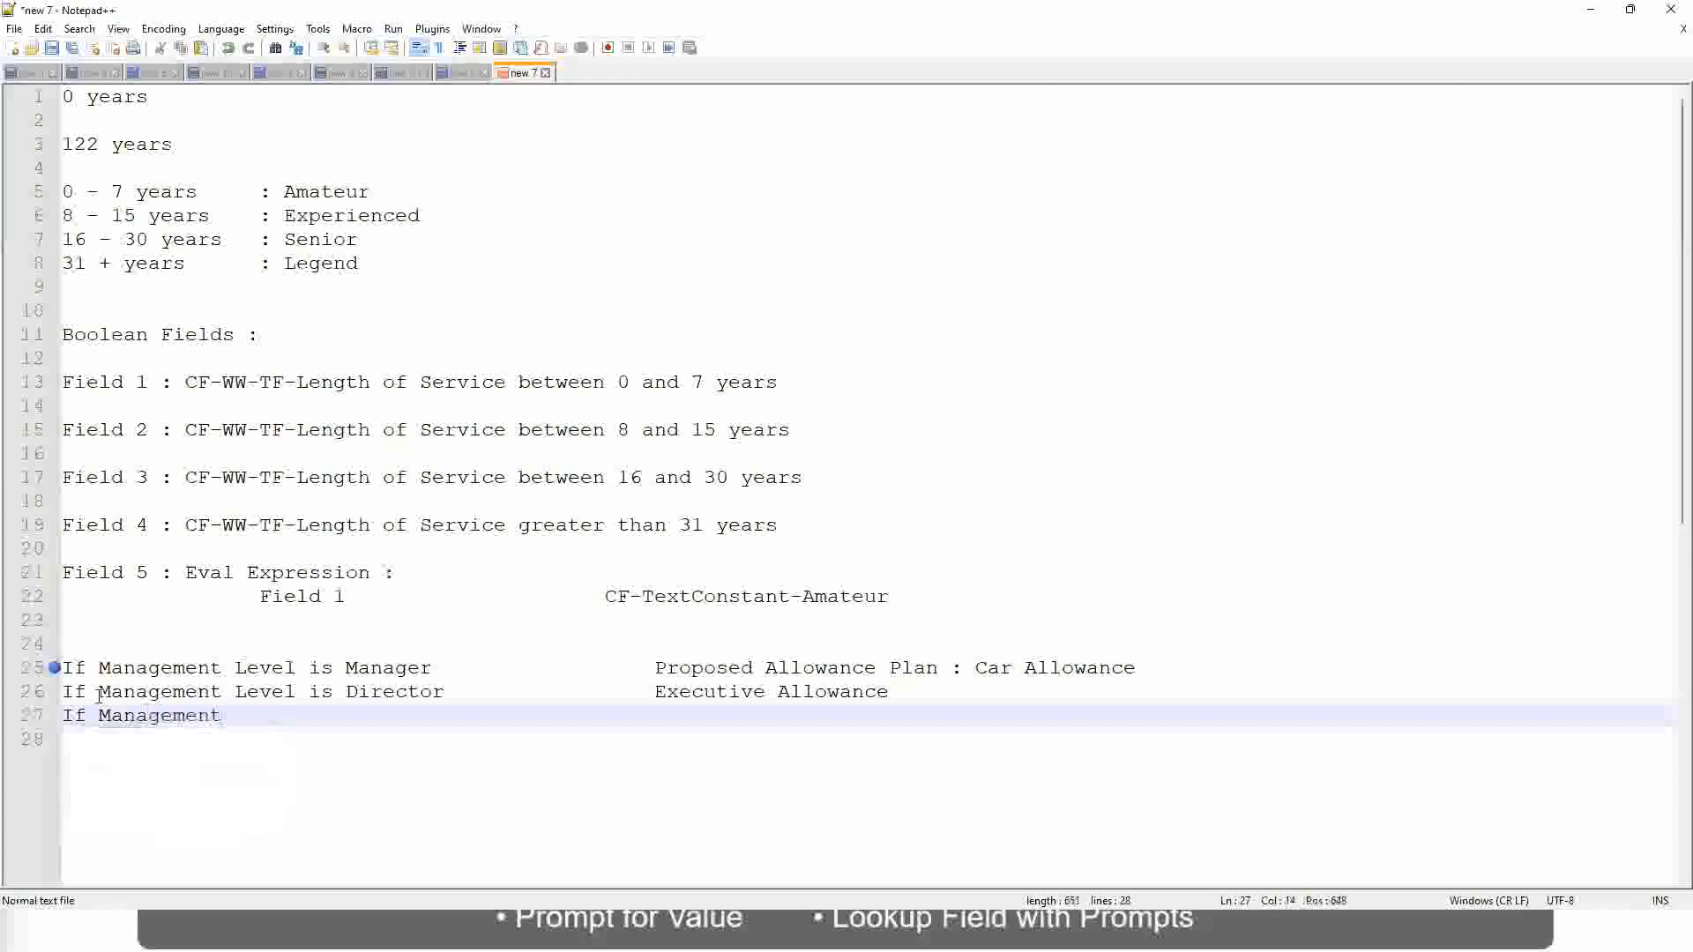
type("Le")
key("BackSpace")
key("BackSpace")
type("le")
key("BackSpace")
key("BackSpace")
type("Le")
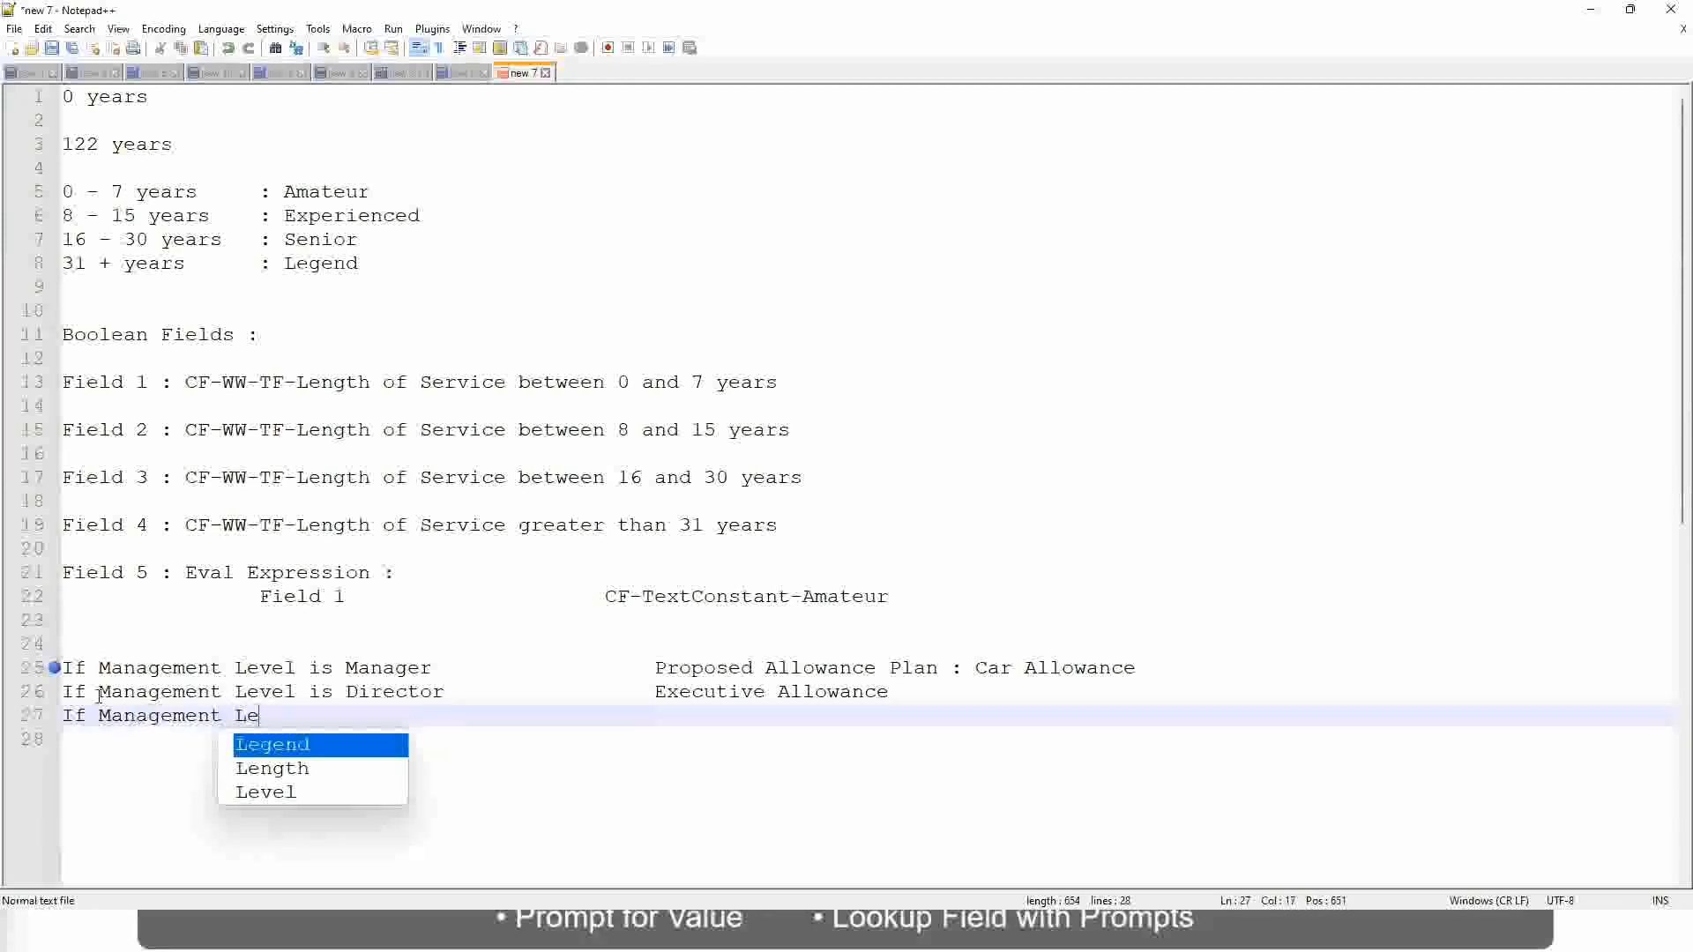
key("Down")
key("Down")
key("Return")
type("is ")
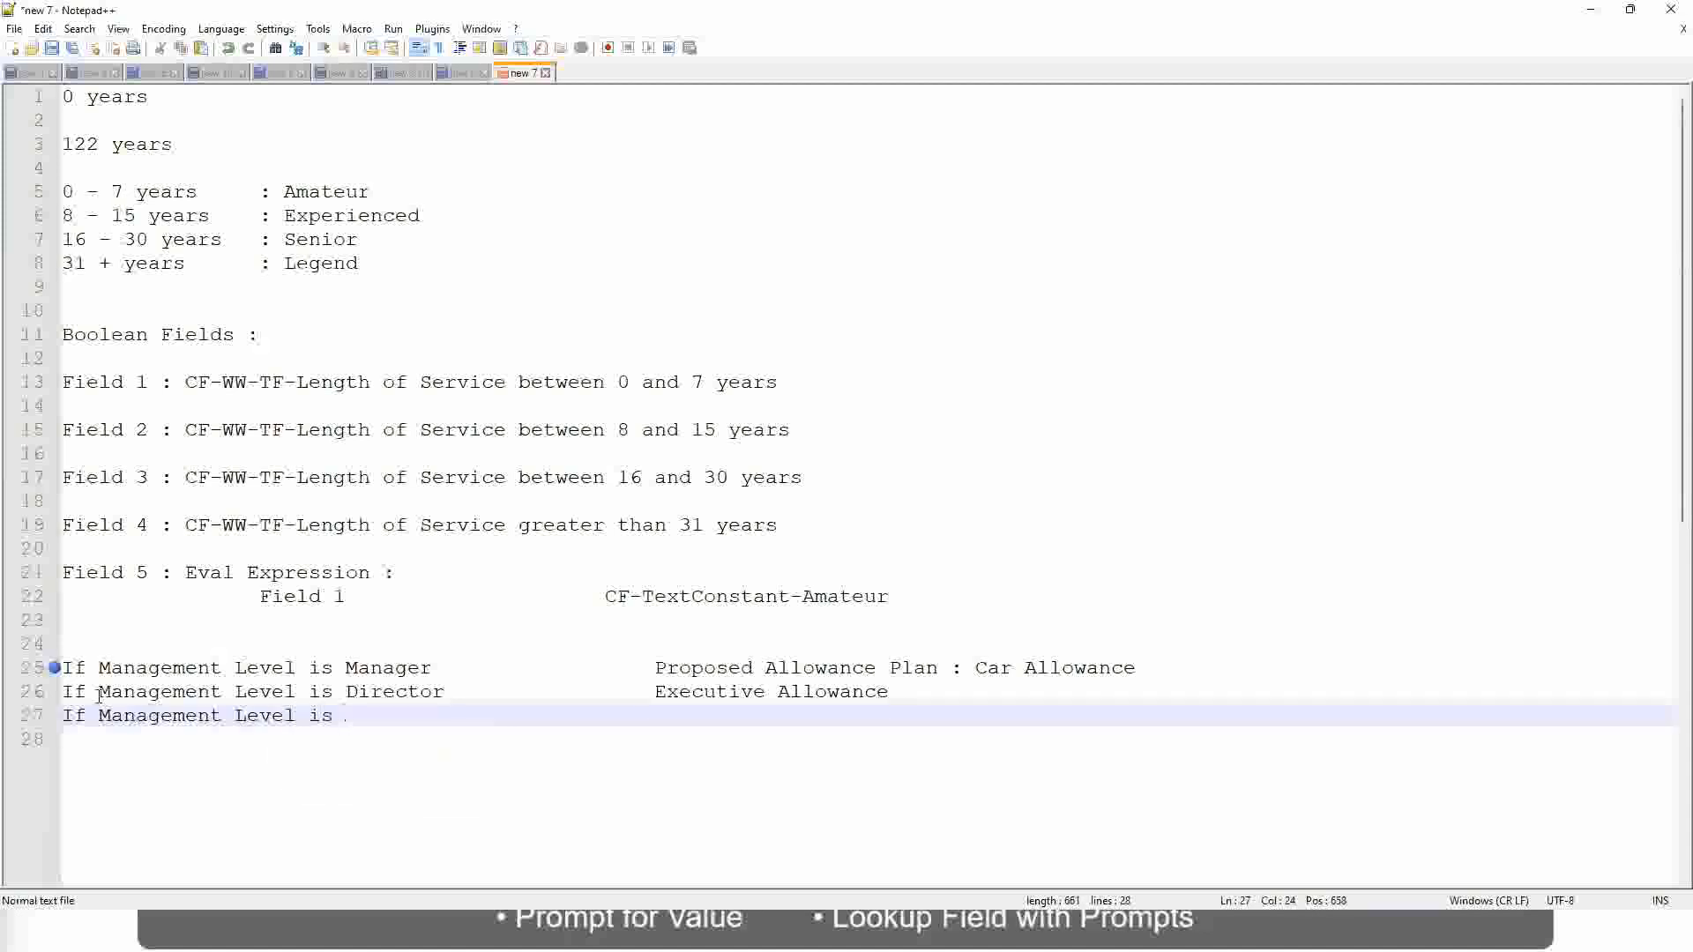
Complete the third rule line with the level CEO and the aligned outcome "CEO Allowance".
type("CEO")
key("Tab")
key("Tab")
key("Tab")
key("Tab")
type("CEO Allowance")
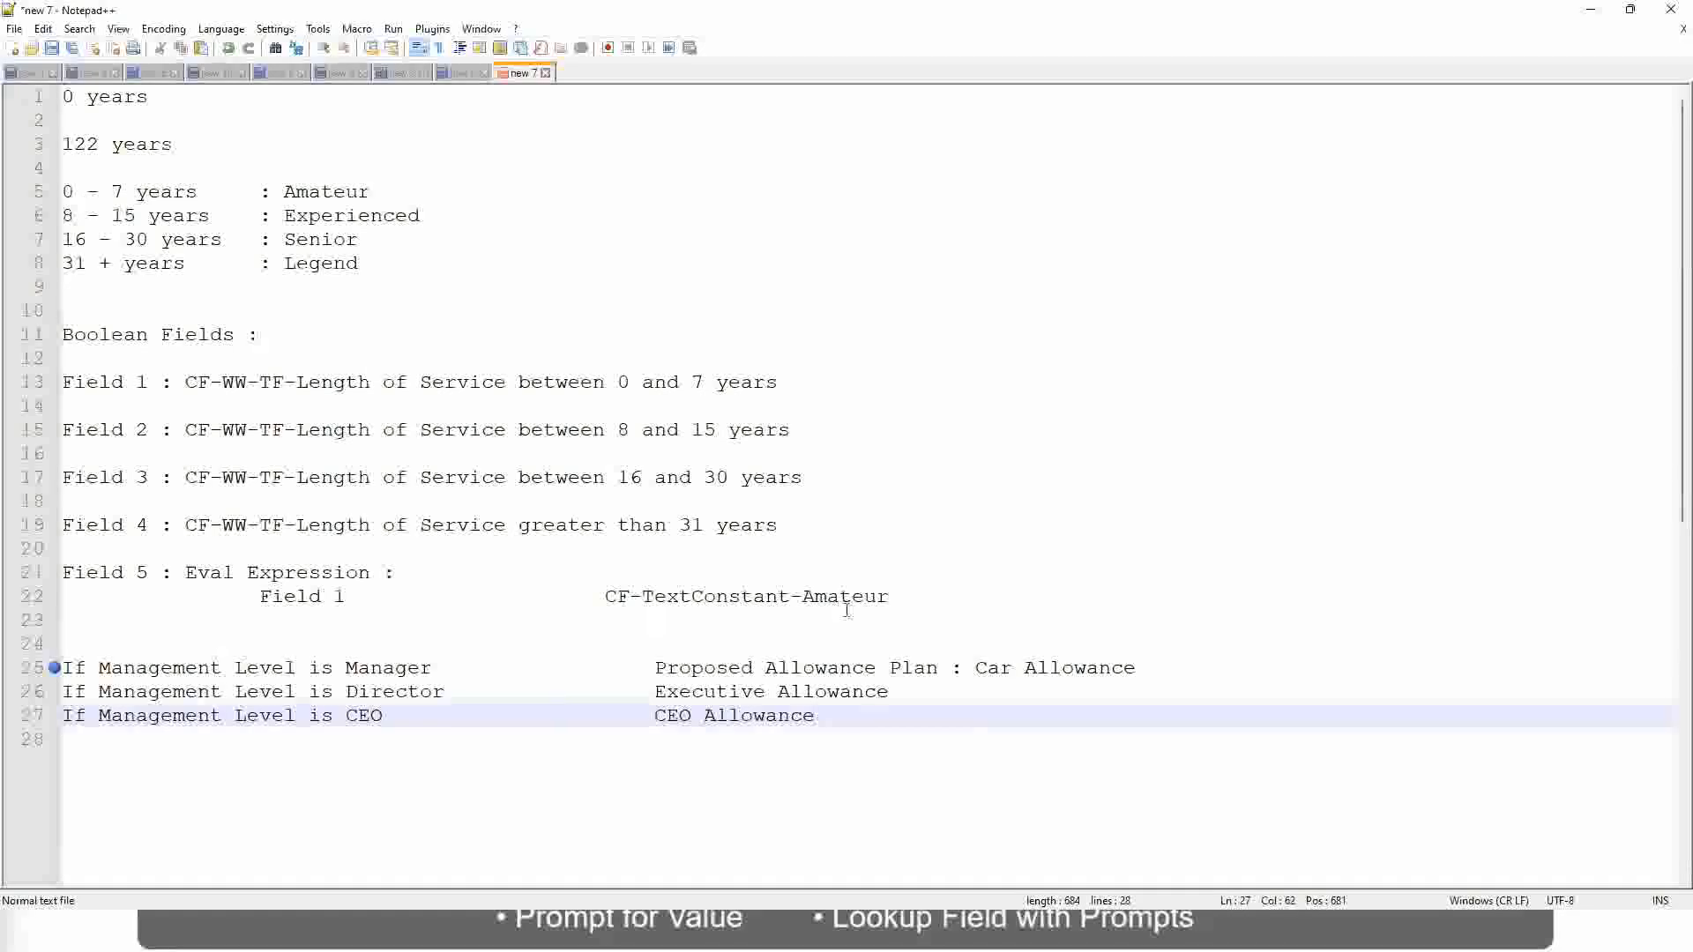
left_click(975, 668)
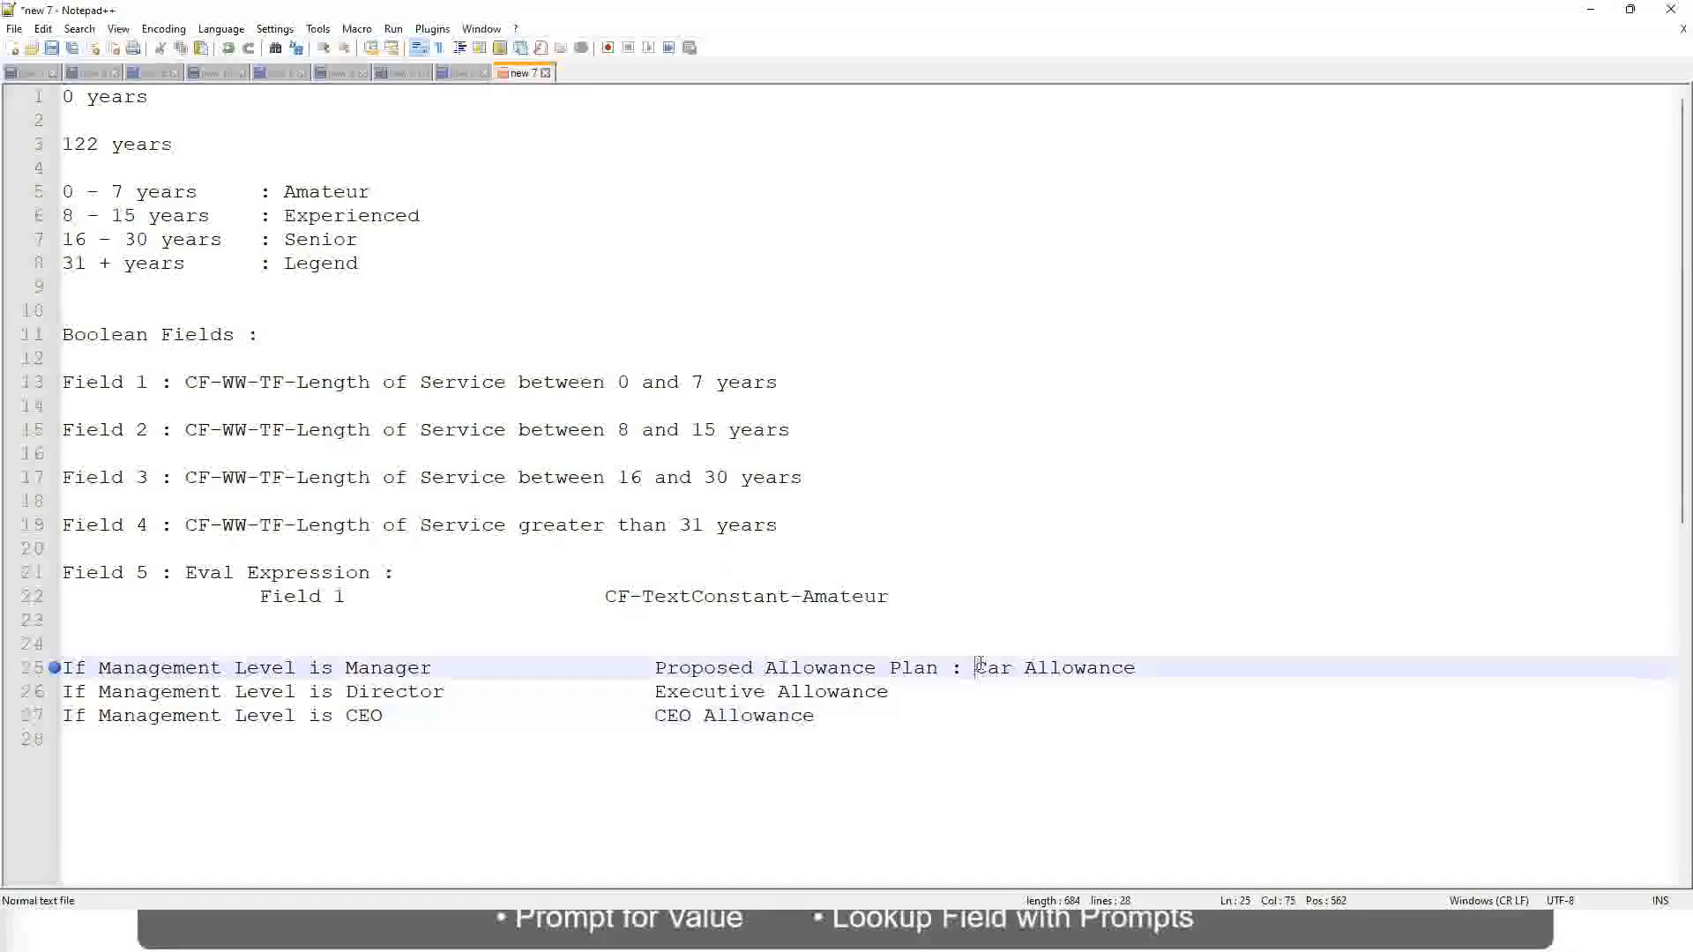
left_click_drag(975, 667, 1138, 667)
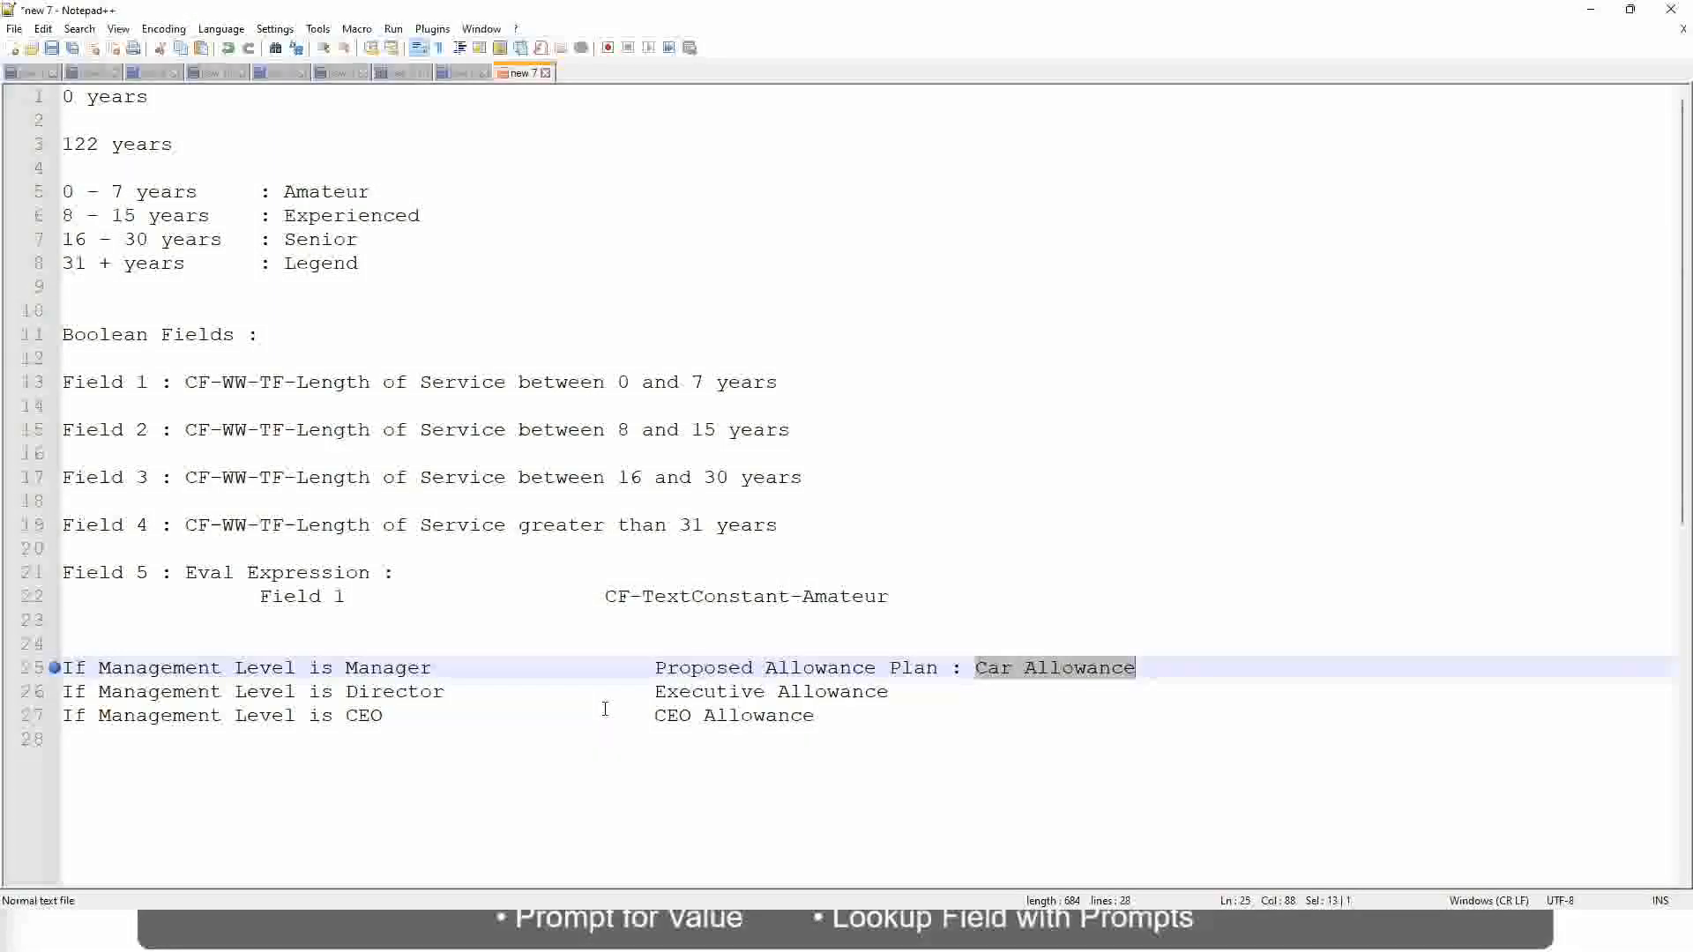
left_click(792, 667)
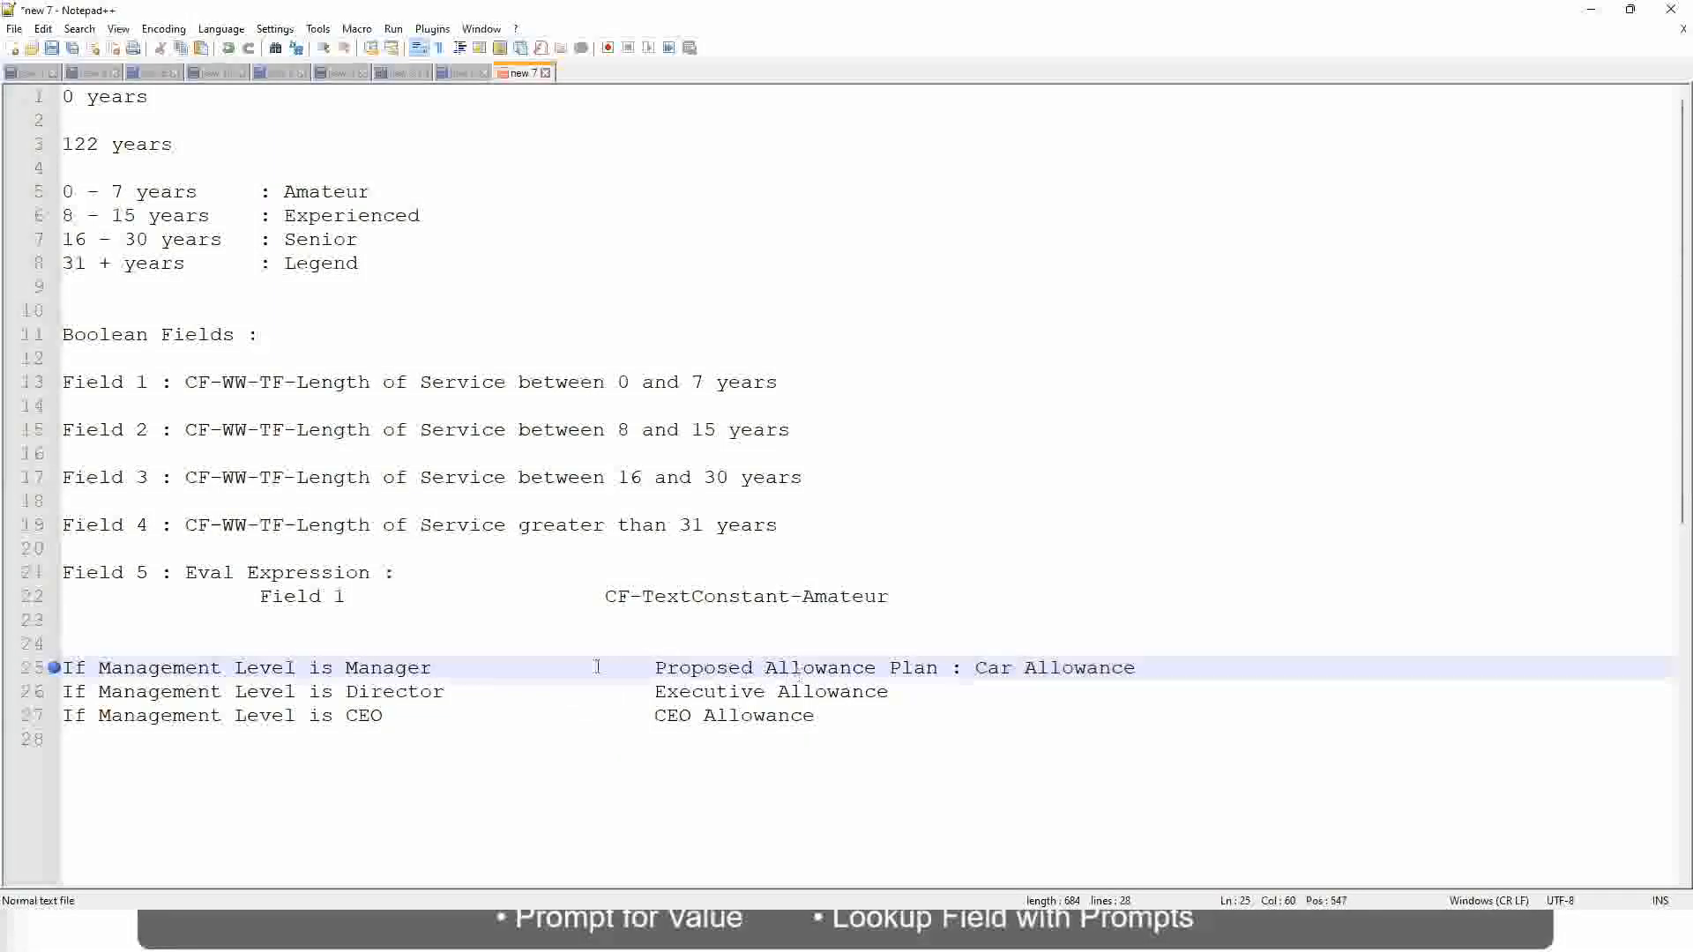
left_click(201, 669)
left_click(344, 668)
Replace the whole outcome text of the Manager rule with "First Line Manager".
left_click_drag(657, 667, 1160, 661)
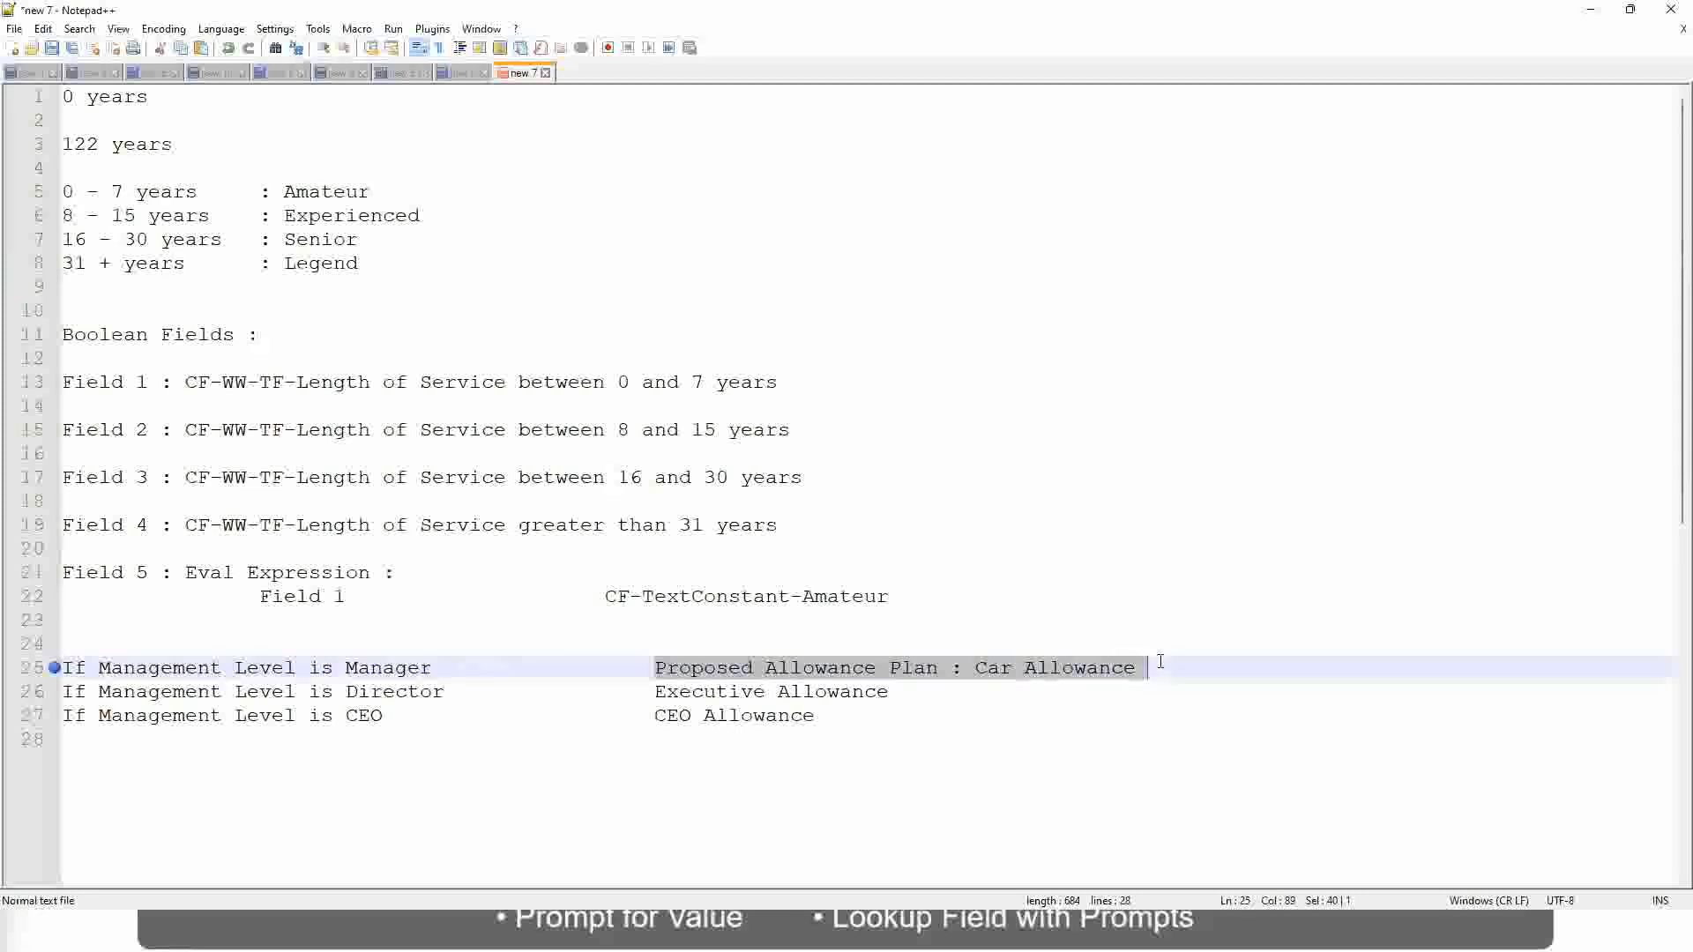
type("Managers")
key("BackSpace")
key("BackSpace")
key("BackSpace")
key("BackSpace")
key("BackSpace")
key("BackSpace")
key("BackSpace")
key("BackSpace")
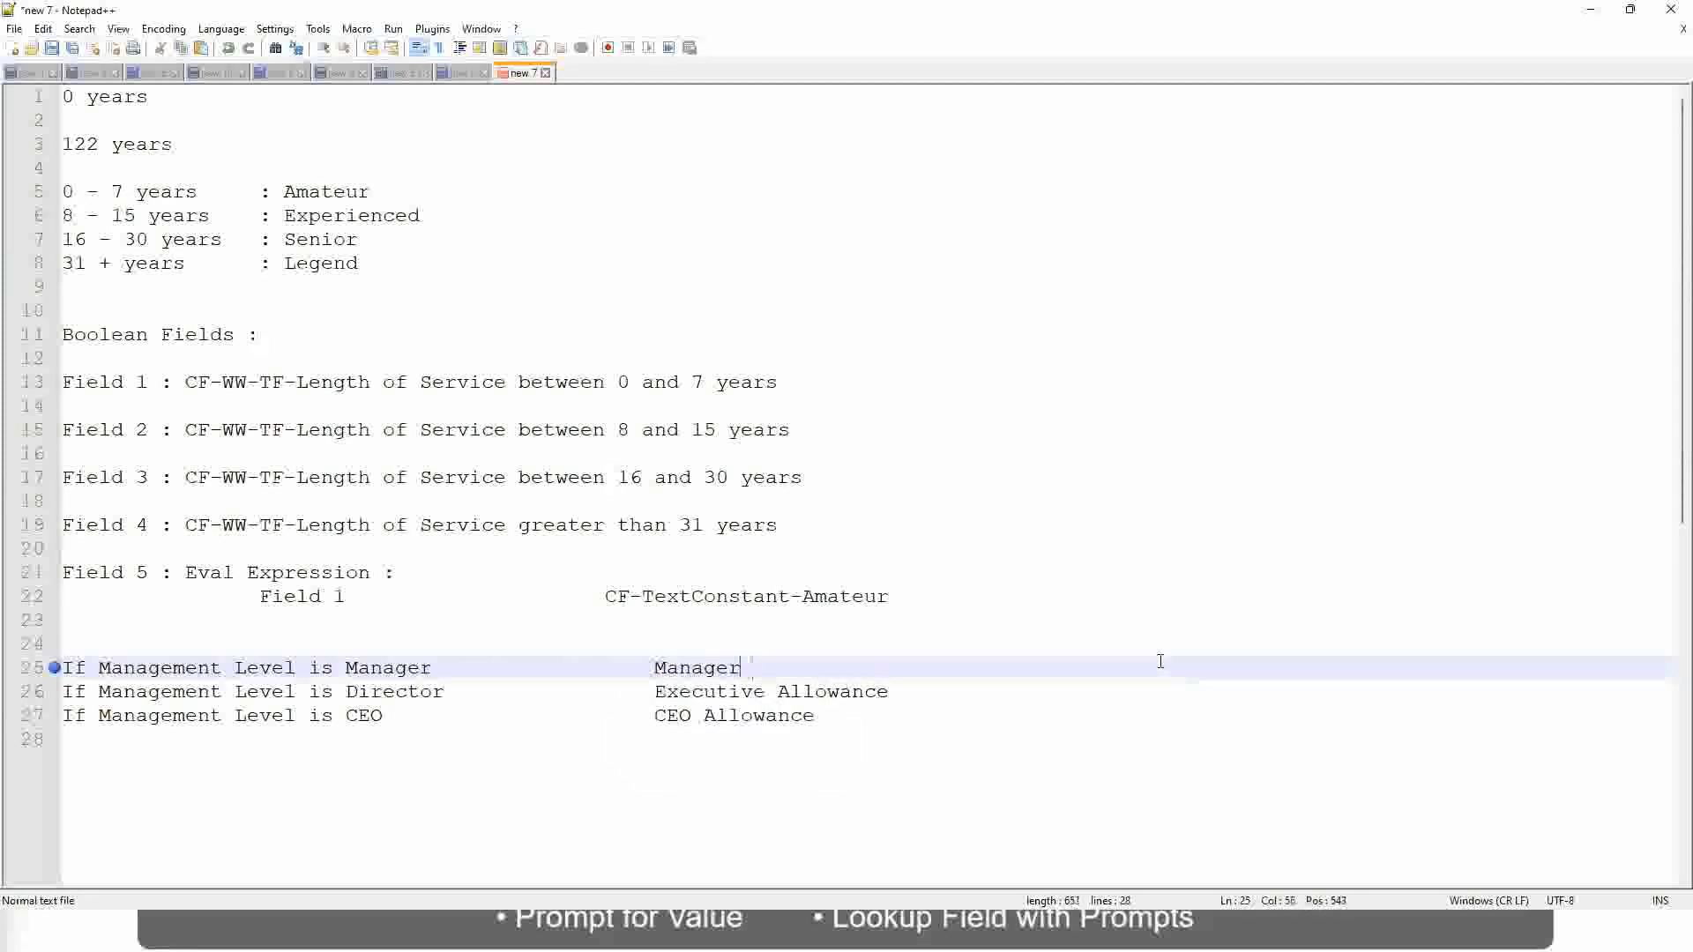
type("Firs")
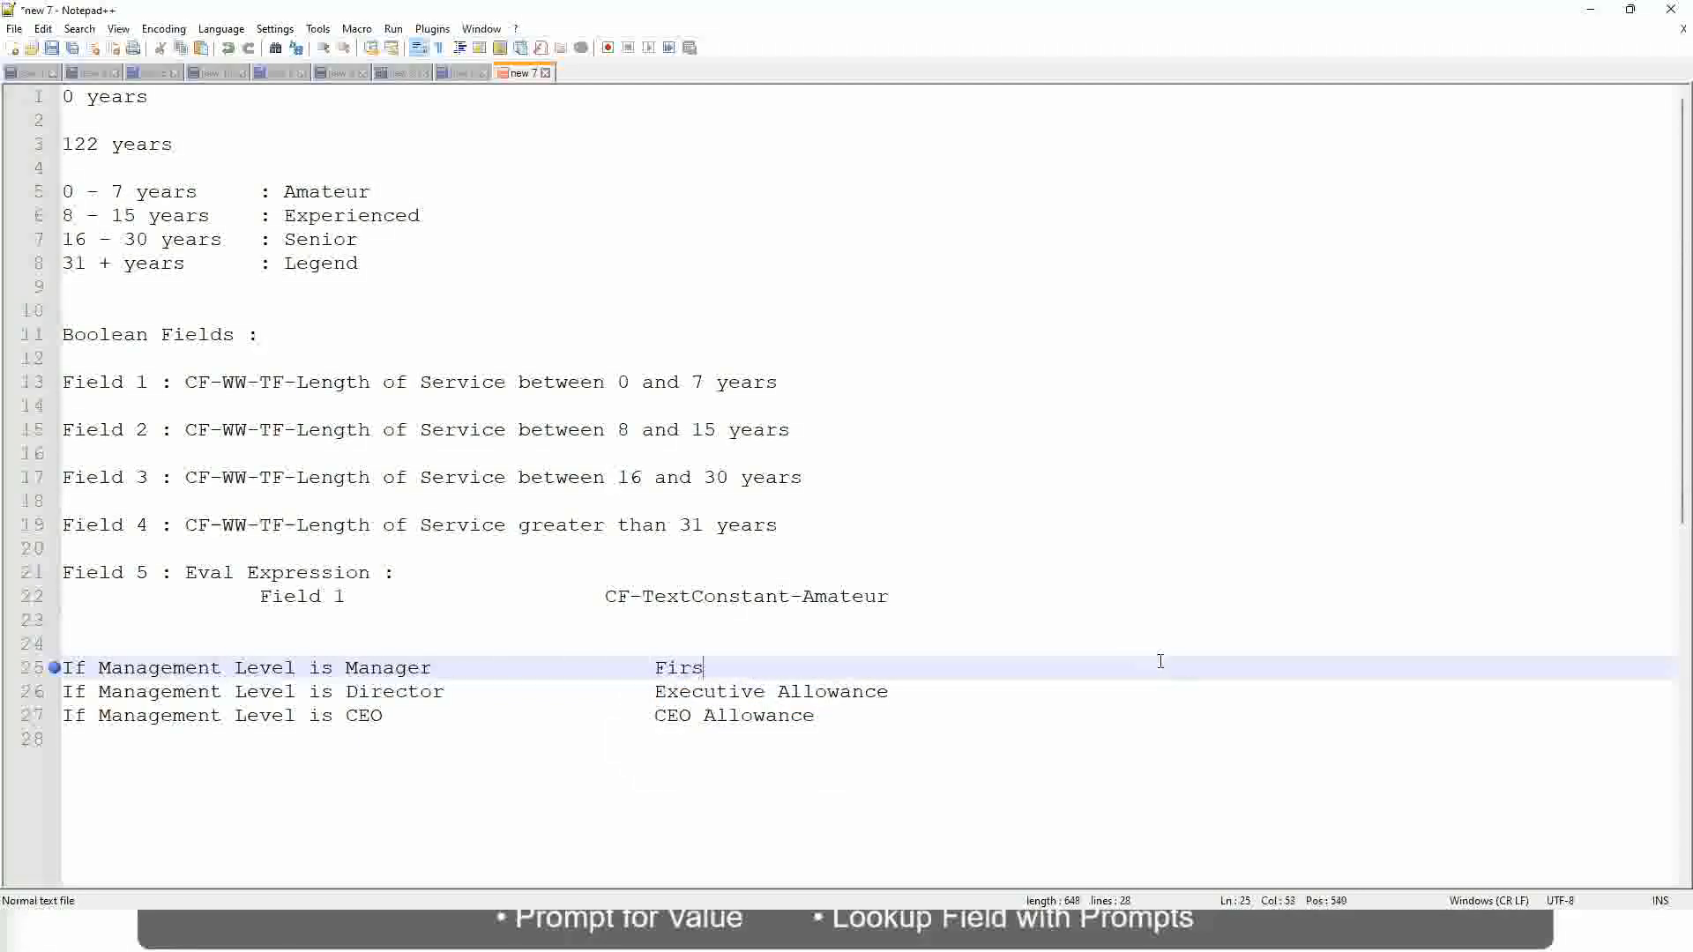
type("t Line Manager")
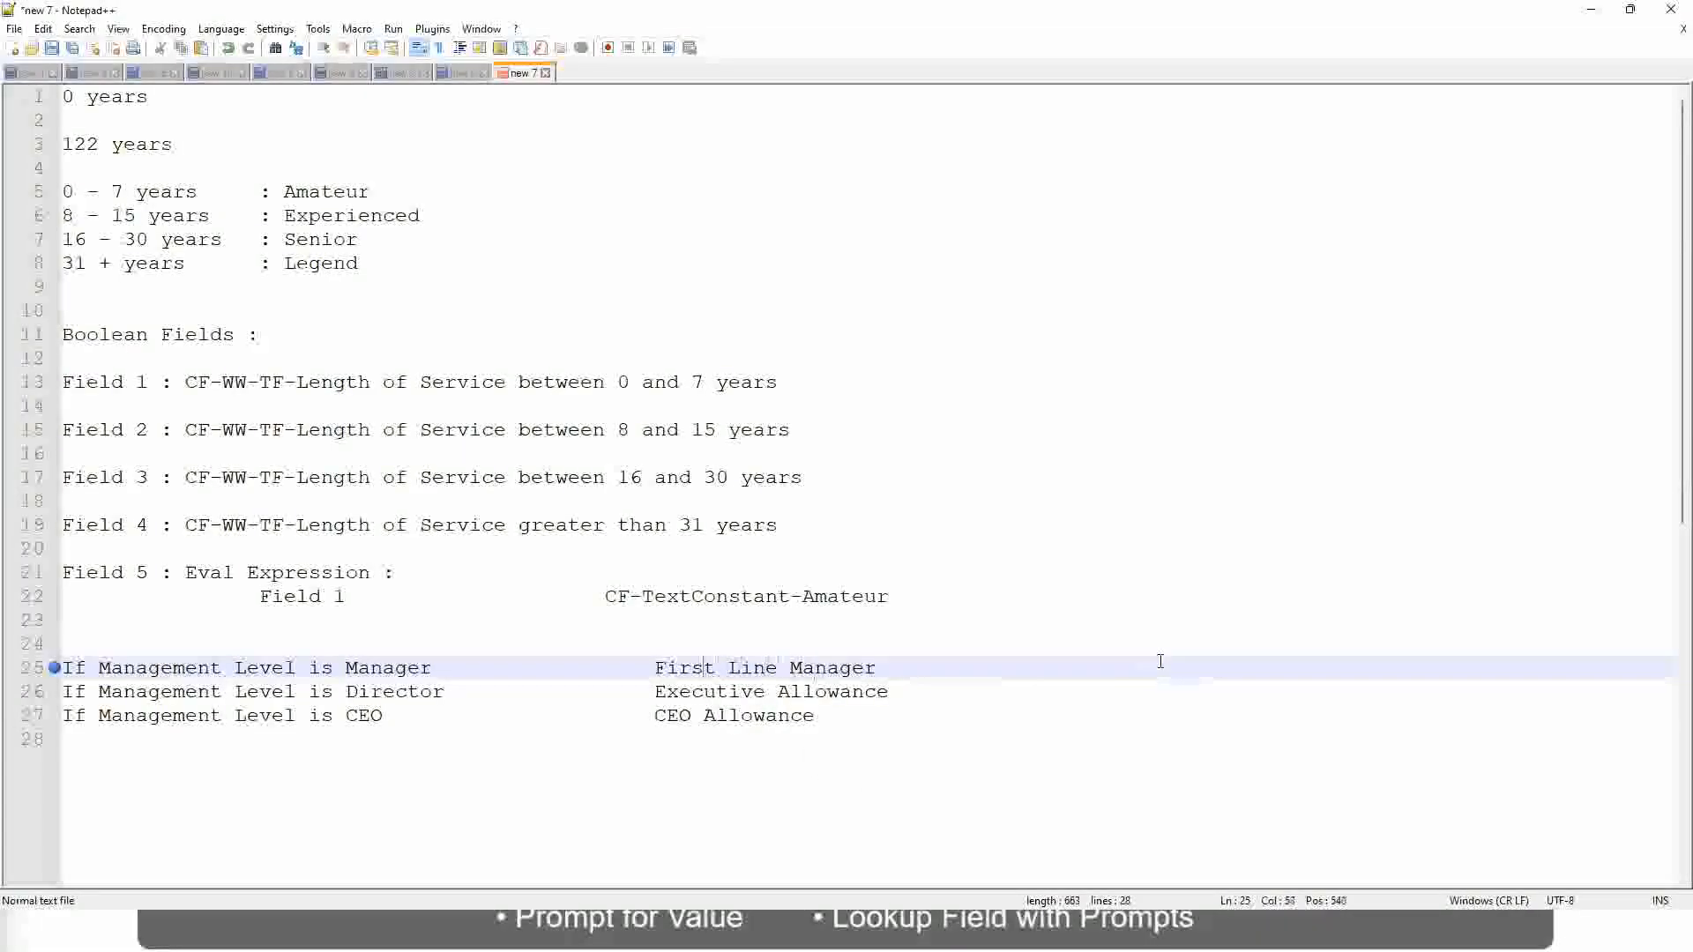
Insert "Name of the" before "First Line Manager" in the Manager rule's outcome.
key("ctrl+Left")
key("ctrl+Left")
key("ctrl+Left")
type("Name of the")
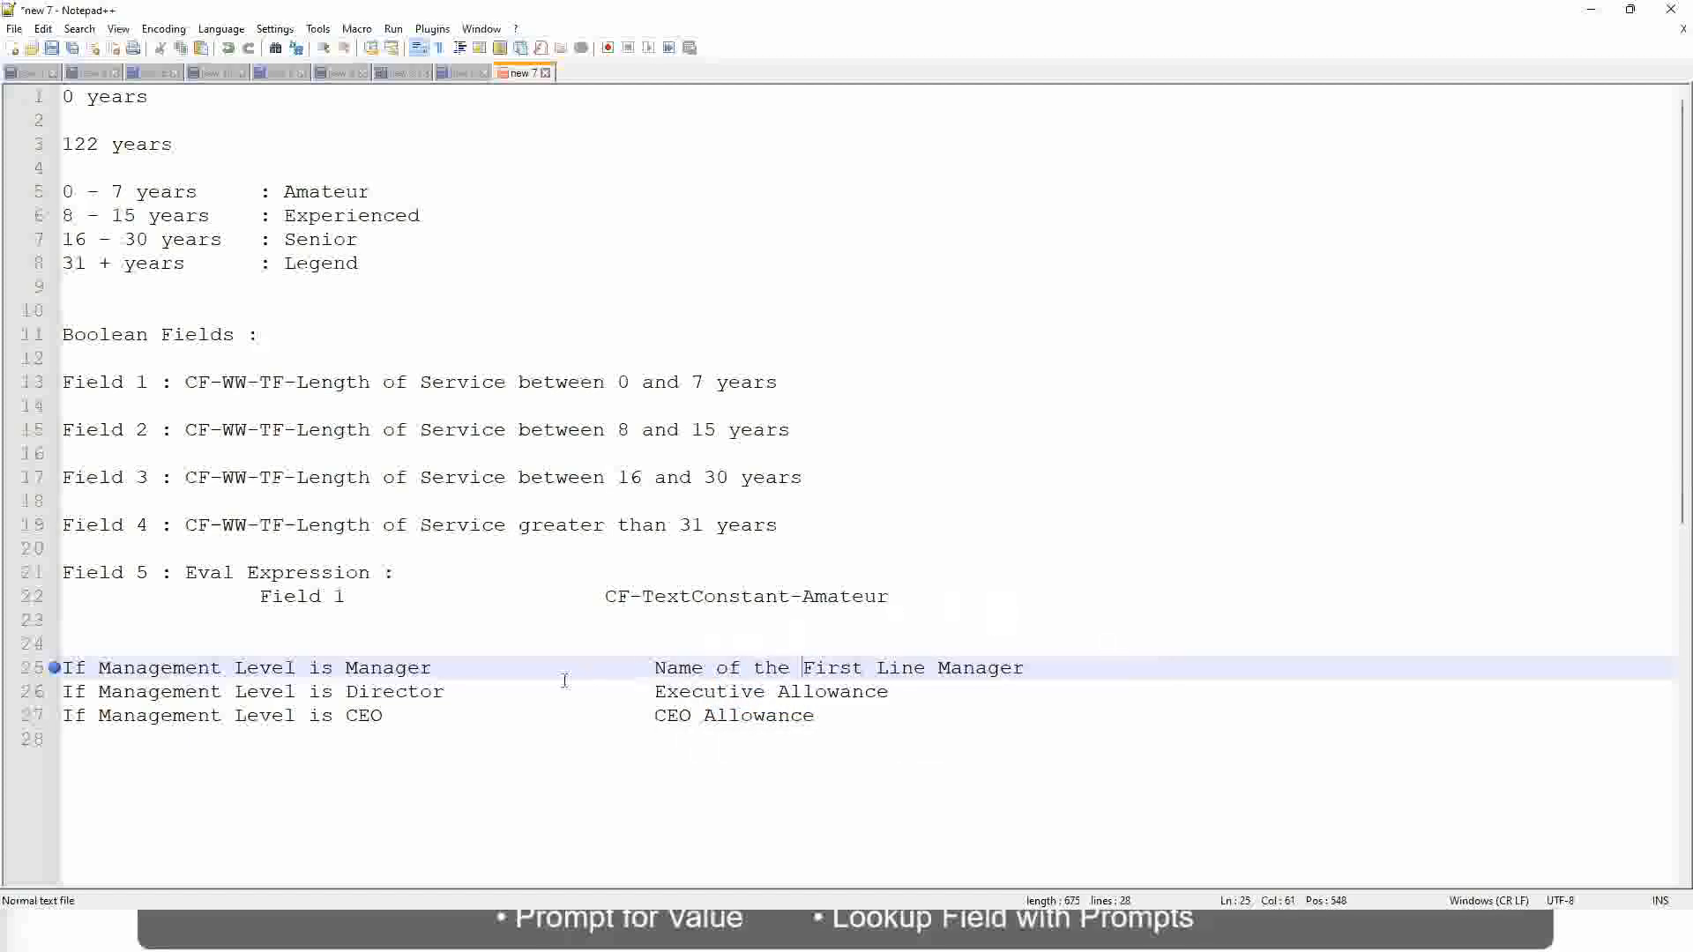
Replace the Director rule's outcome text "Executive Allowance" with "Name of".
left_click_drag(652, 697, 892, 692)
type("Name ")
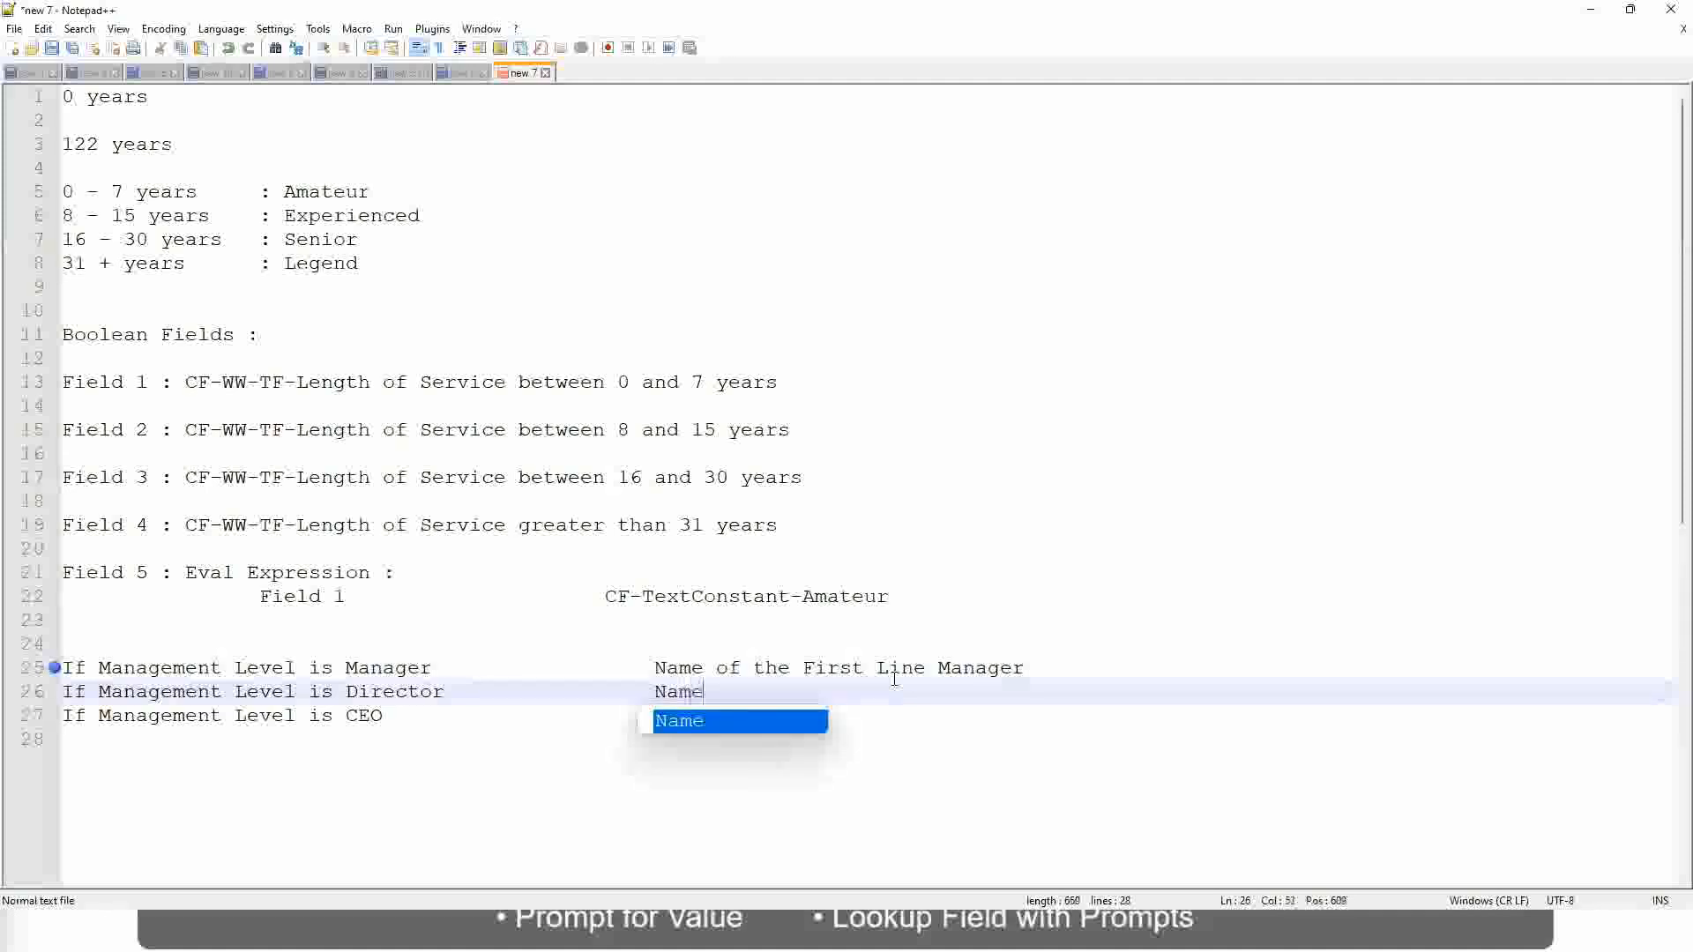
type("of Firs")
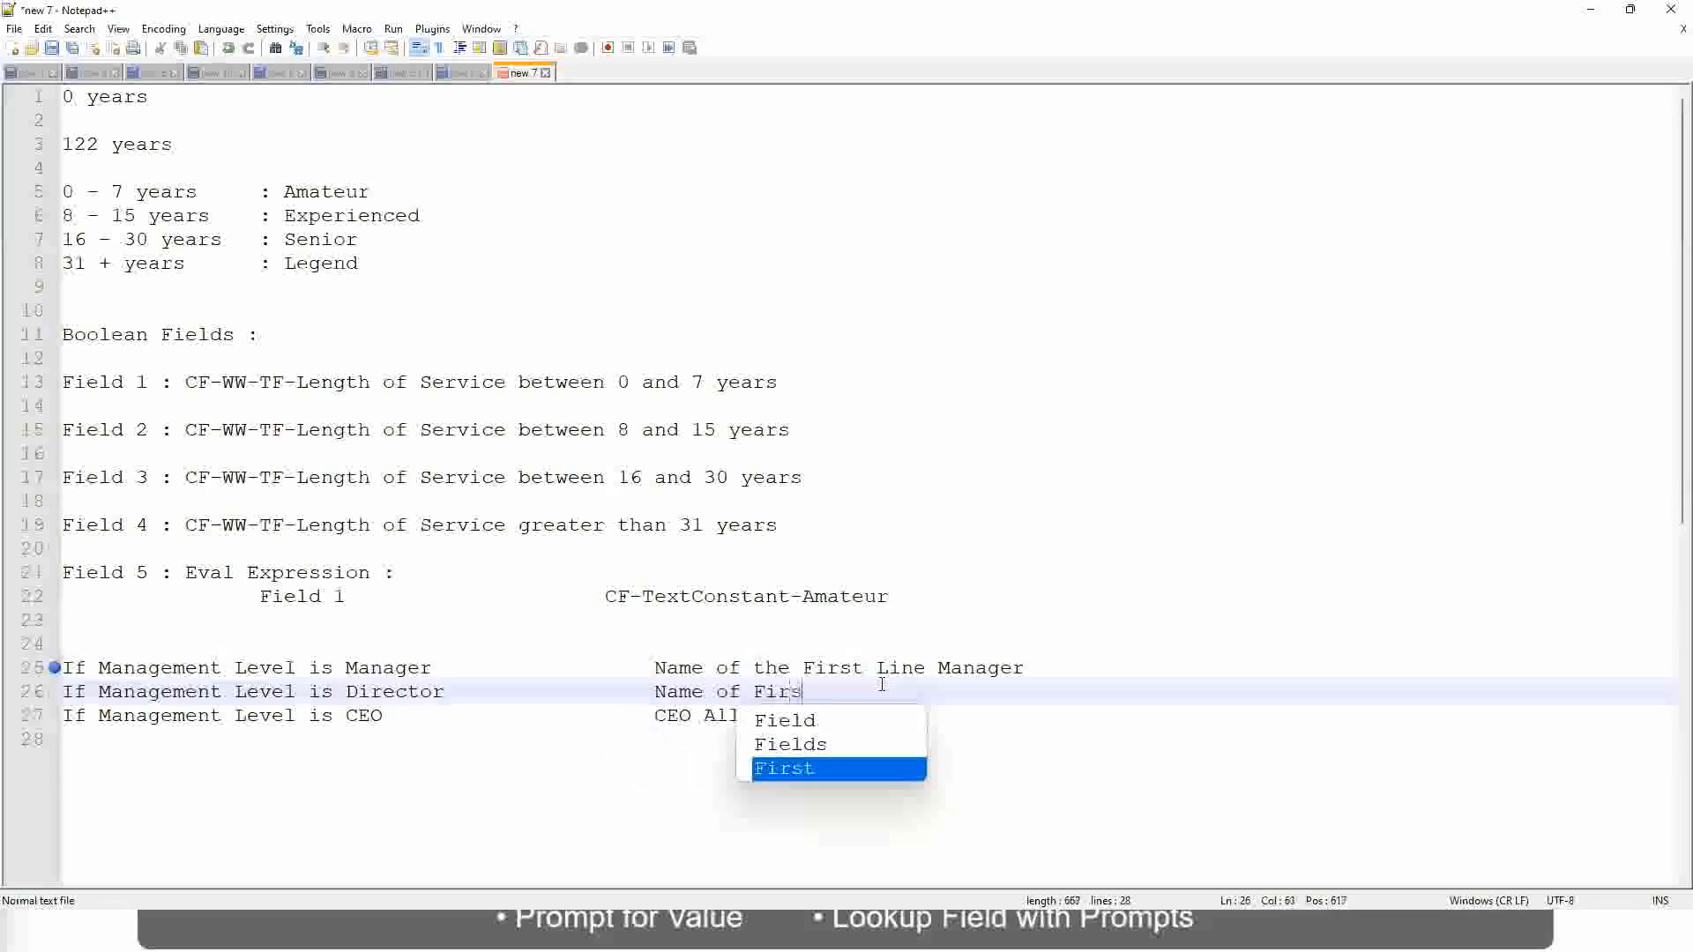
key("Return")
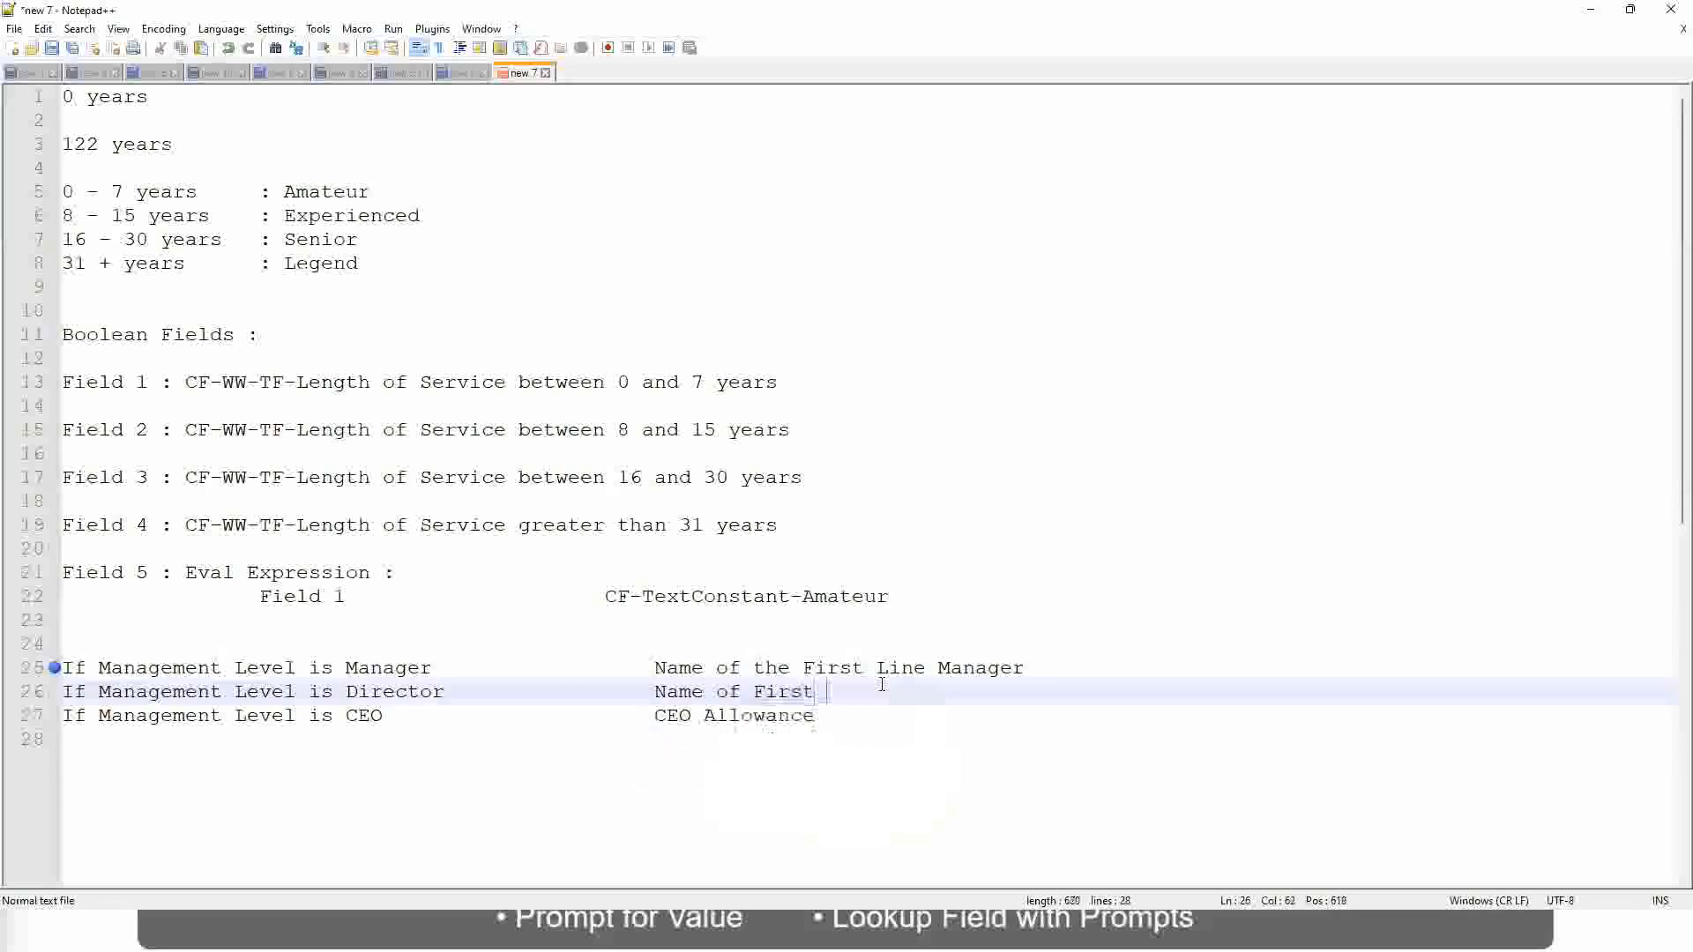
key("BackSpace")
key("BackSpace")
key("BackSpace")
key("BackSpace")
key("BackSpace")
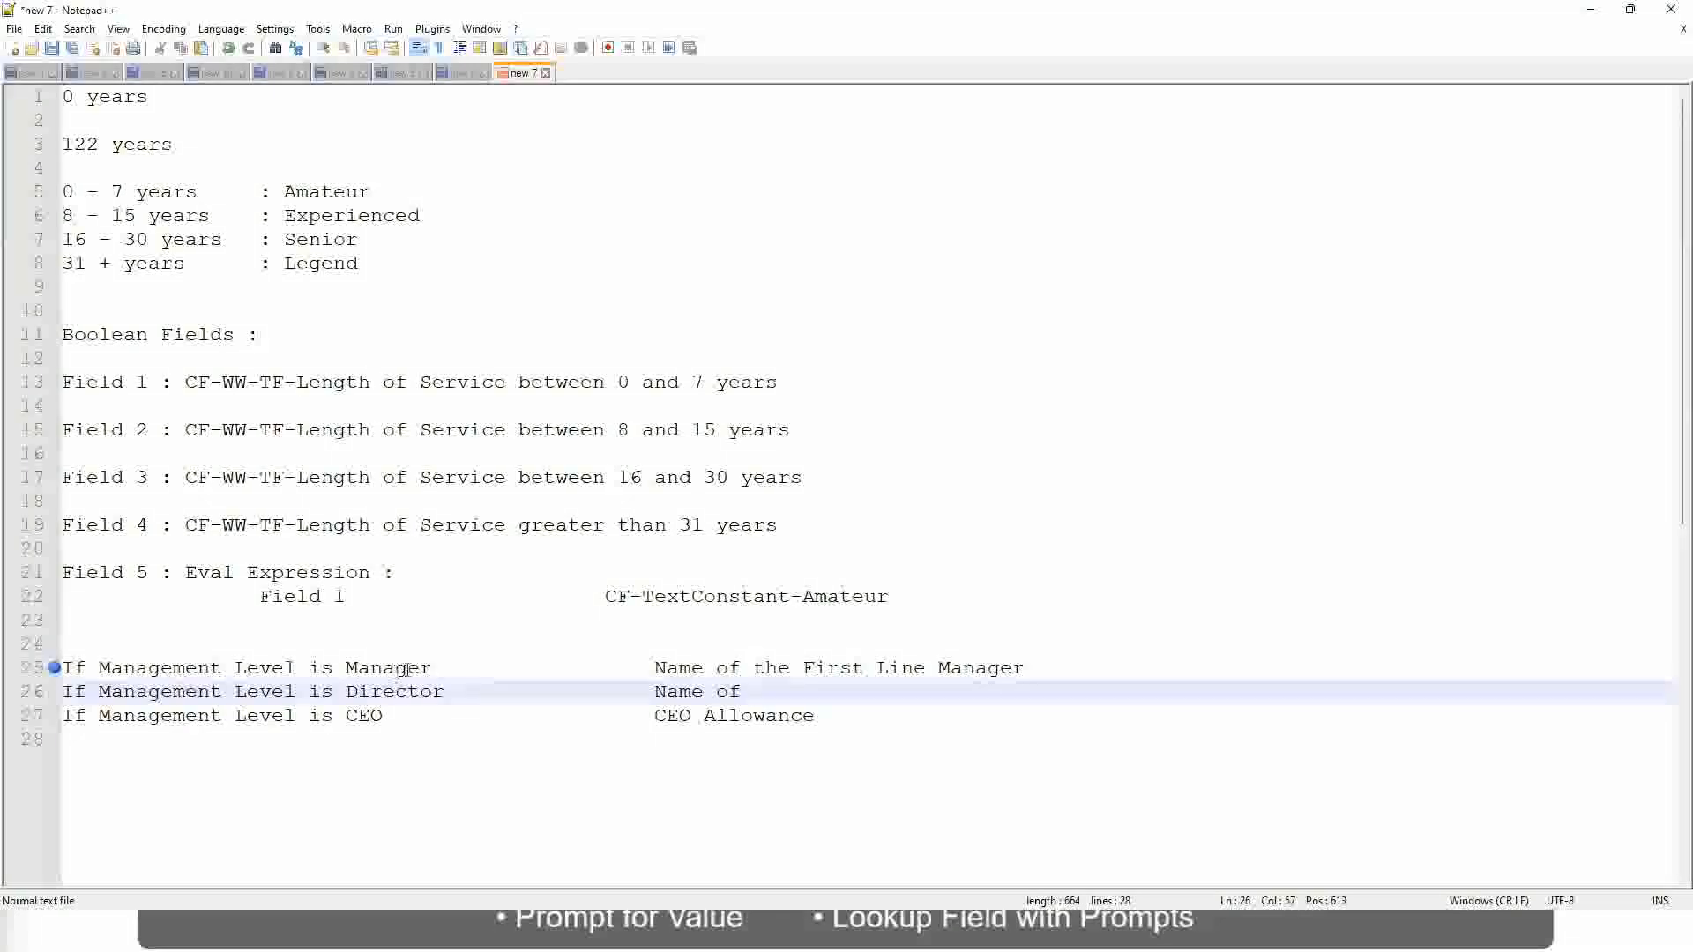
Change "First" to "Second" in the Manager rule's outcome, and complete the Director rule's outcome as "Name of Manager".
double_click(829, 671)
type("Second")
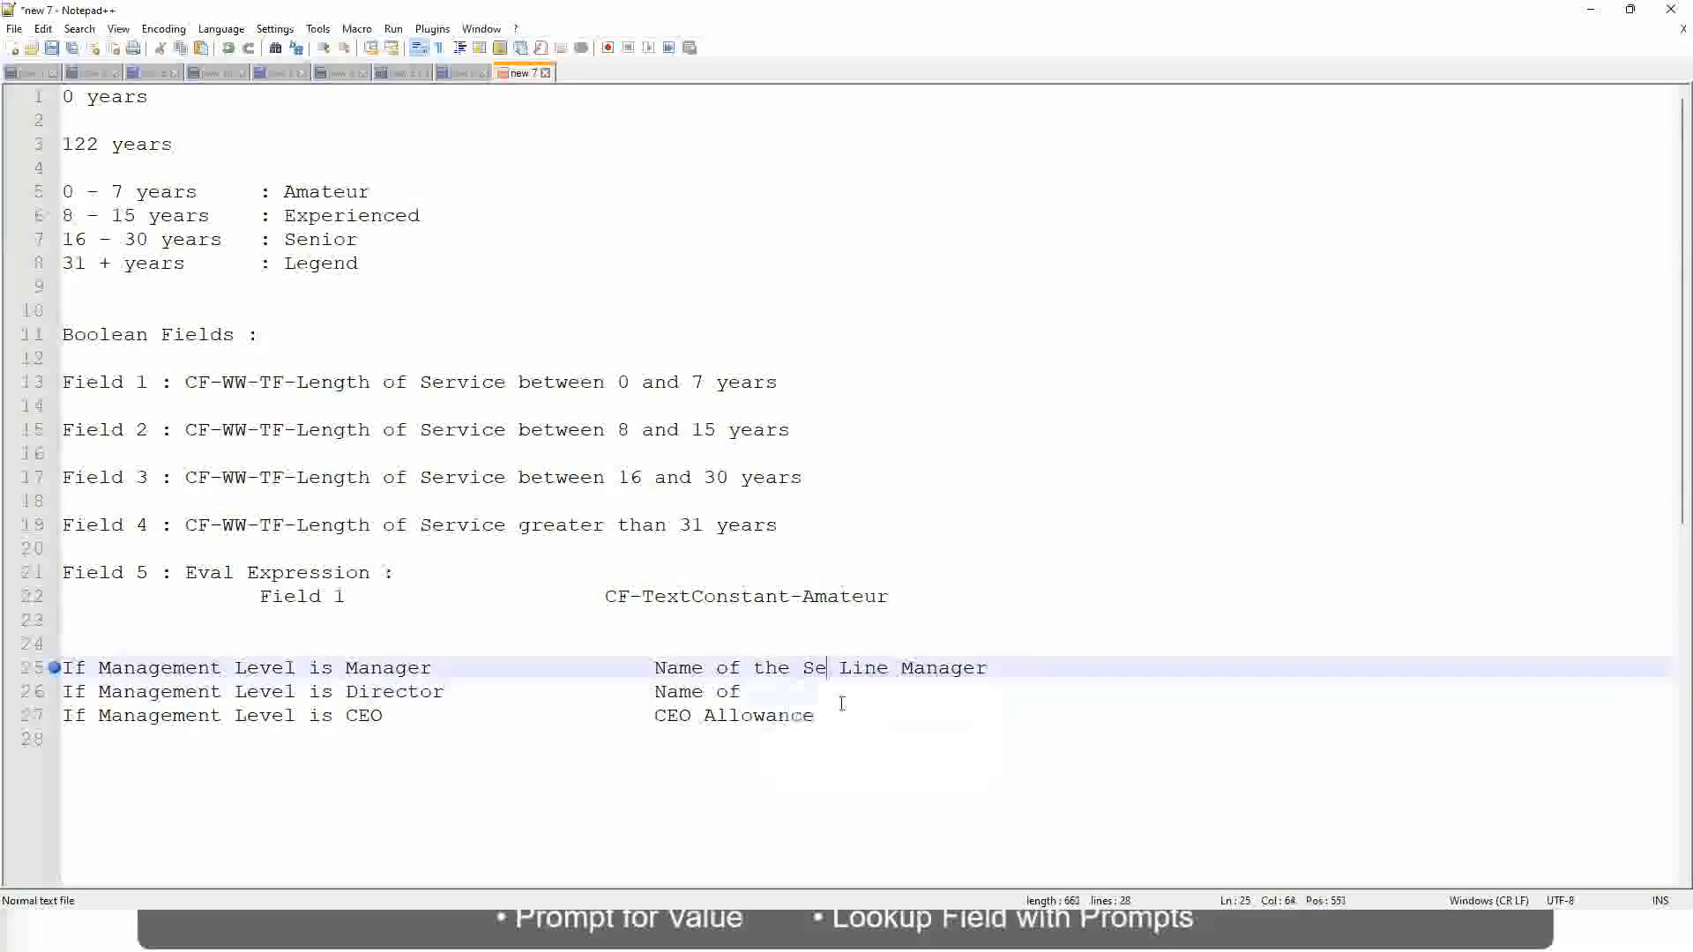
key("BackSpace")
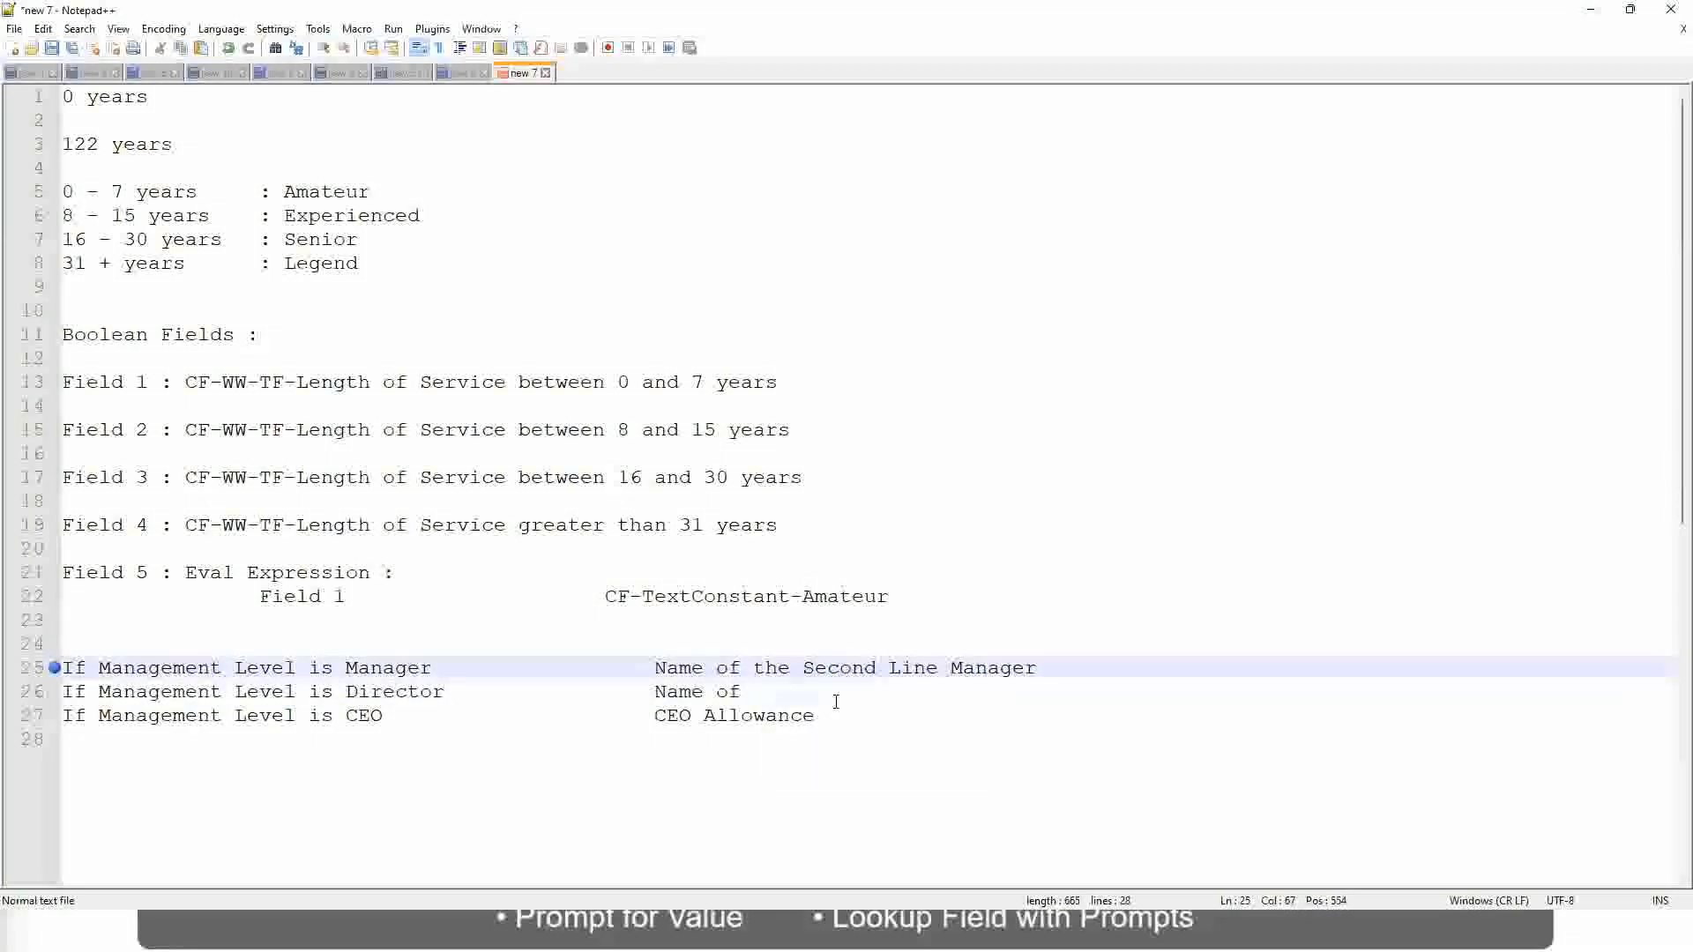
left_click(767, 692)
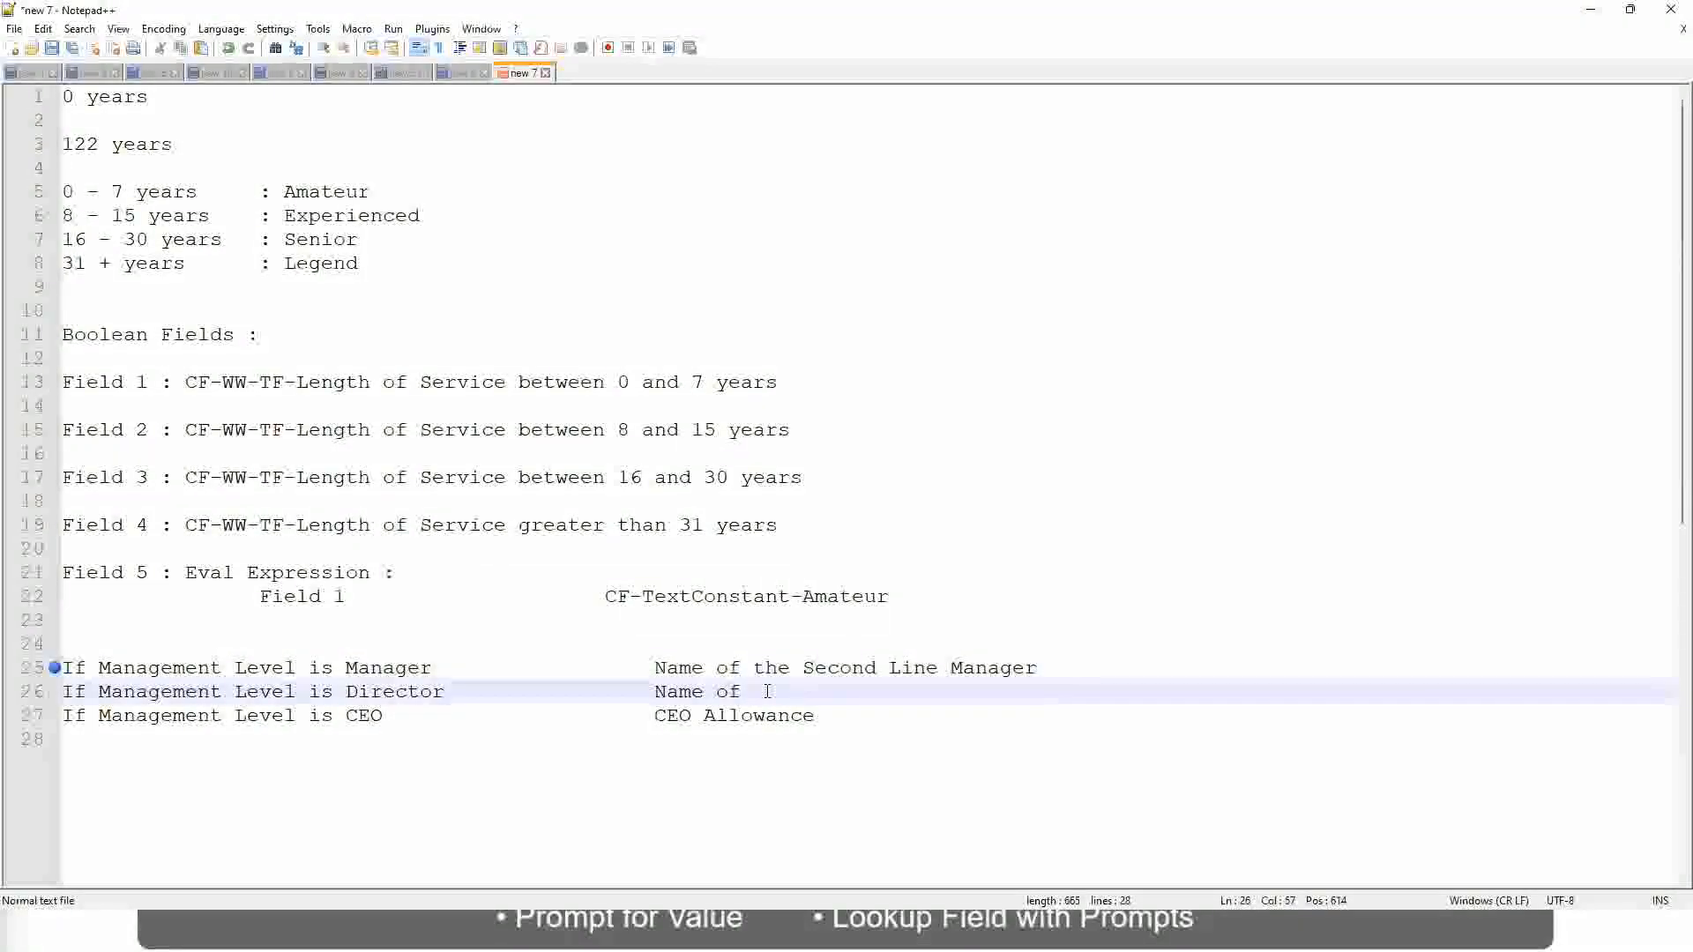
type("Manager")
Replace the CEO rule's outcome with "name of CEO/Himself/Herself".
left_click(414, 715)
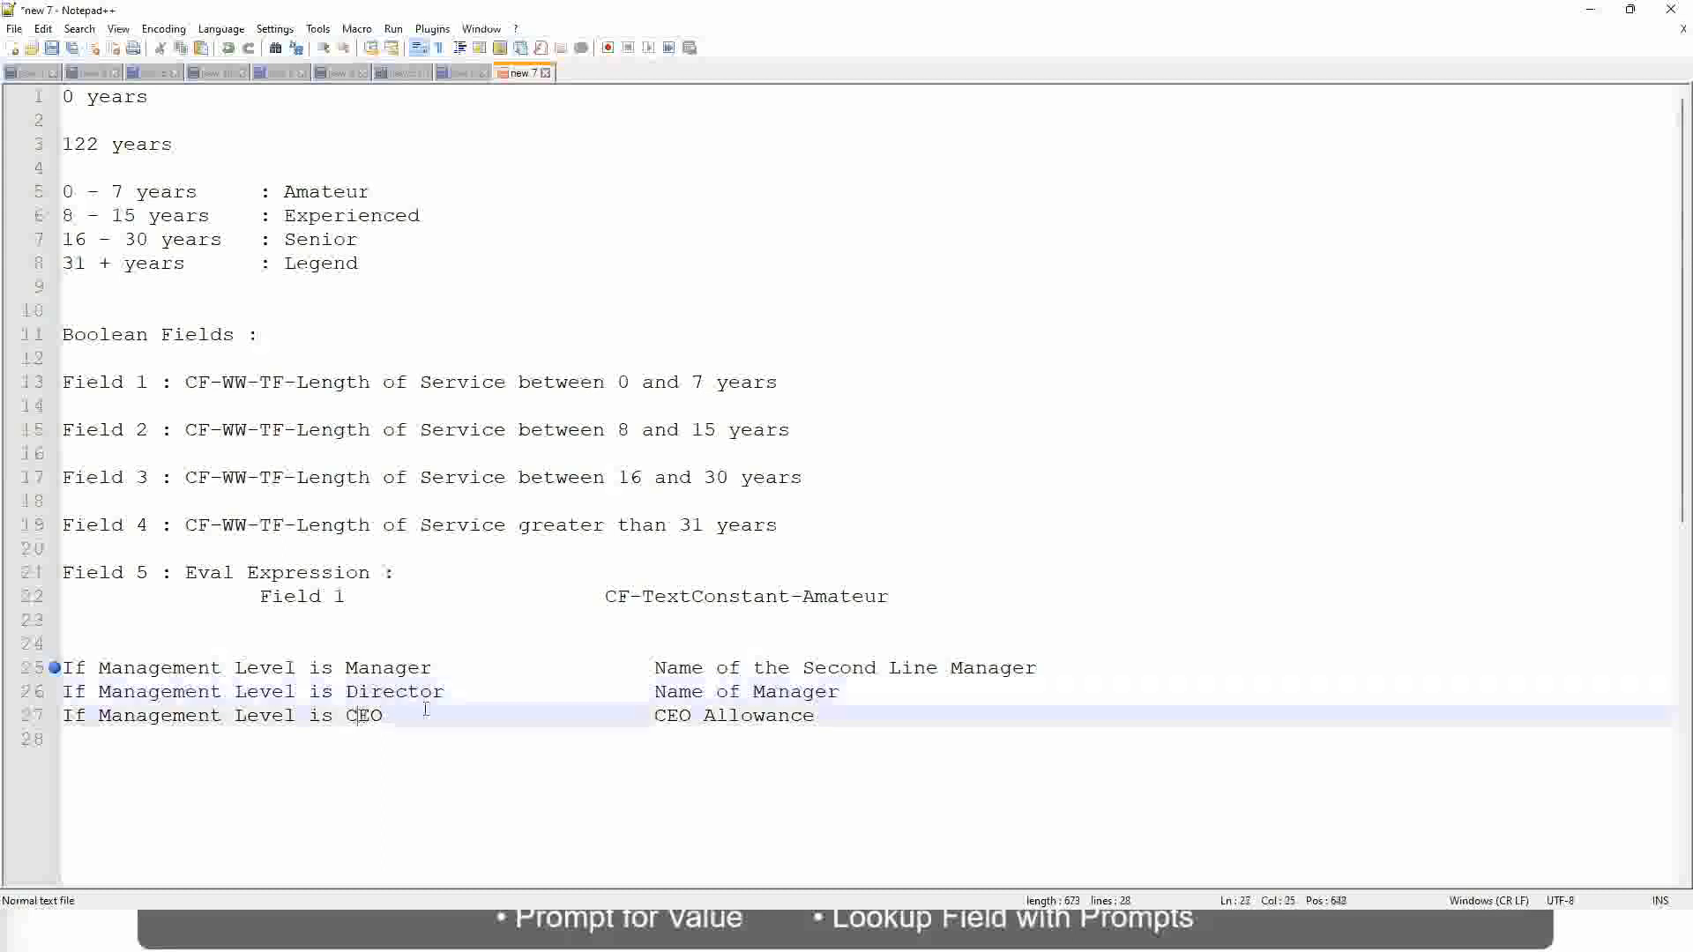
left_click_drag(652, 715, 837, 715)
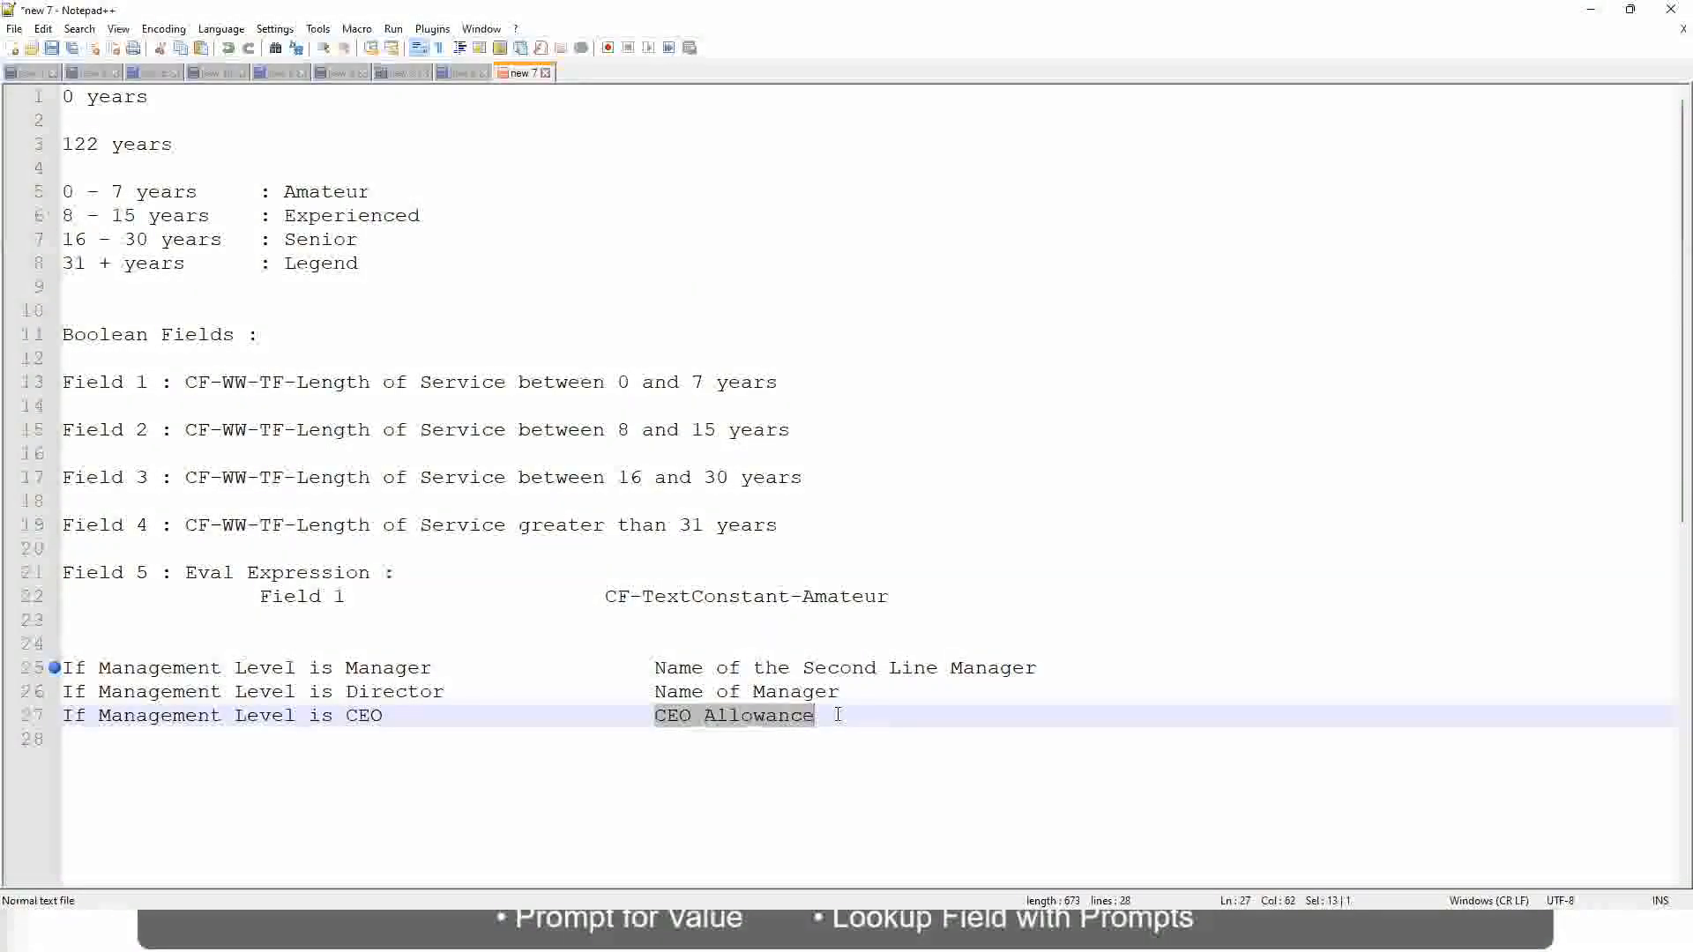
type("name of CEO")
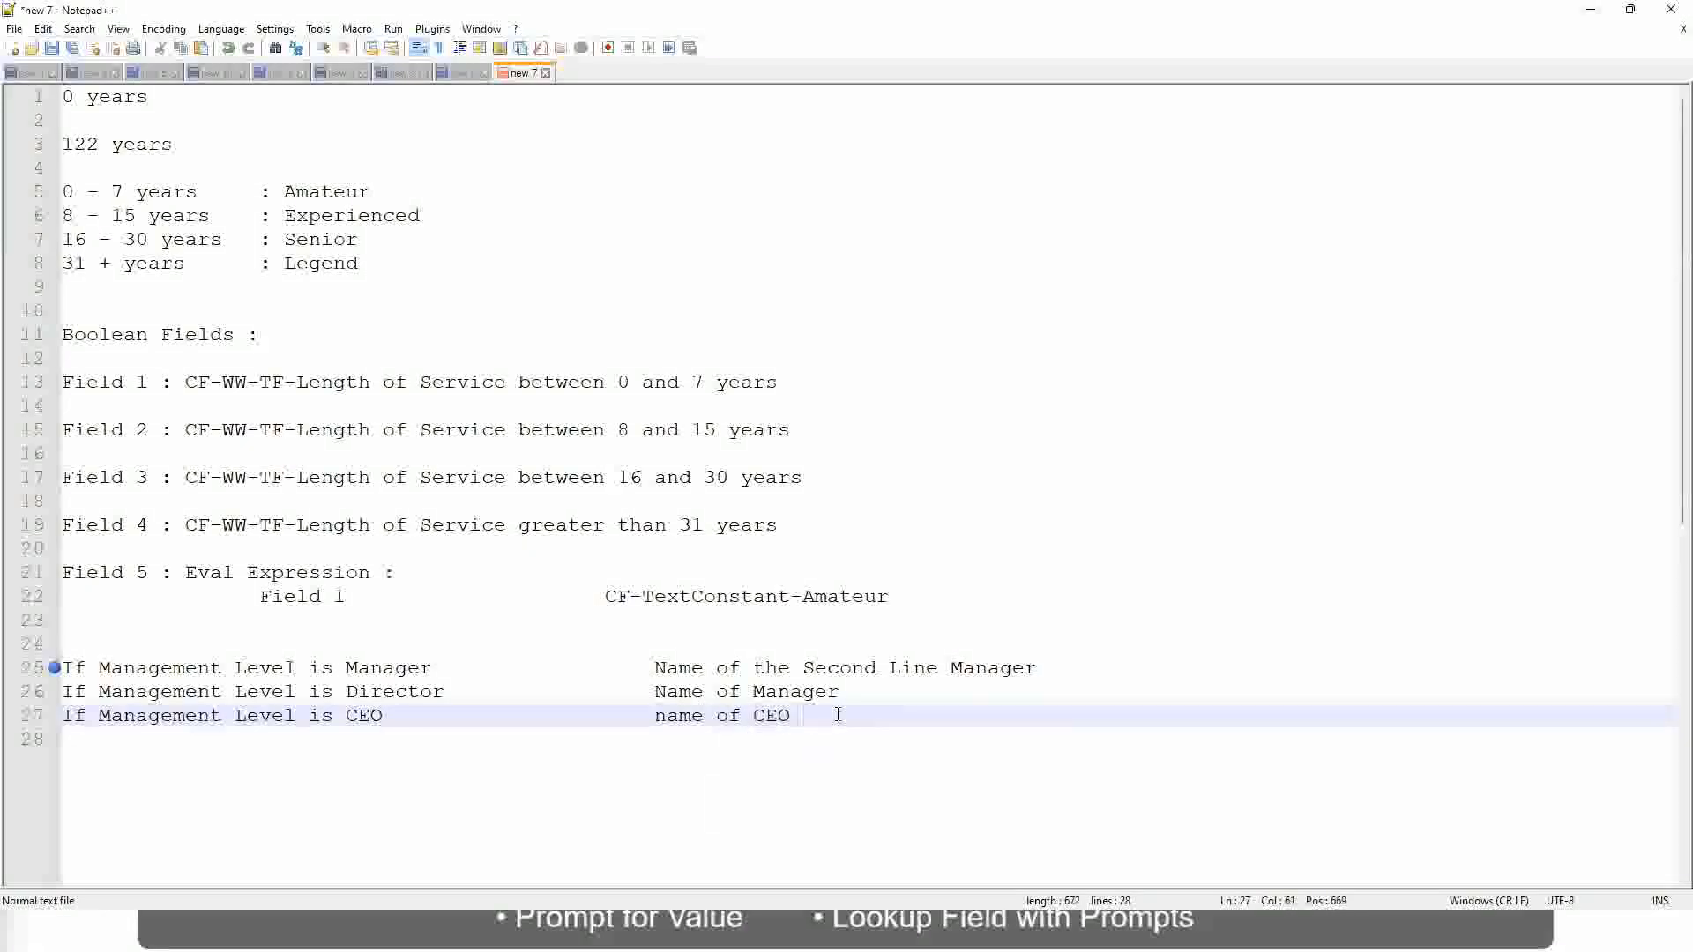
key("BackSpace")
type("/Himself/Herself")
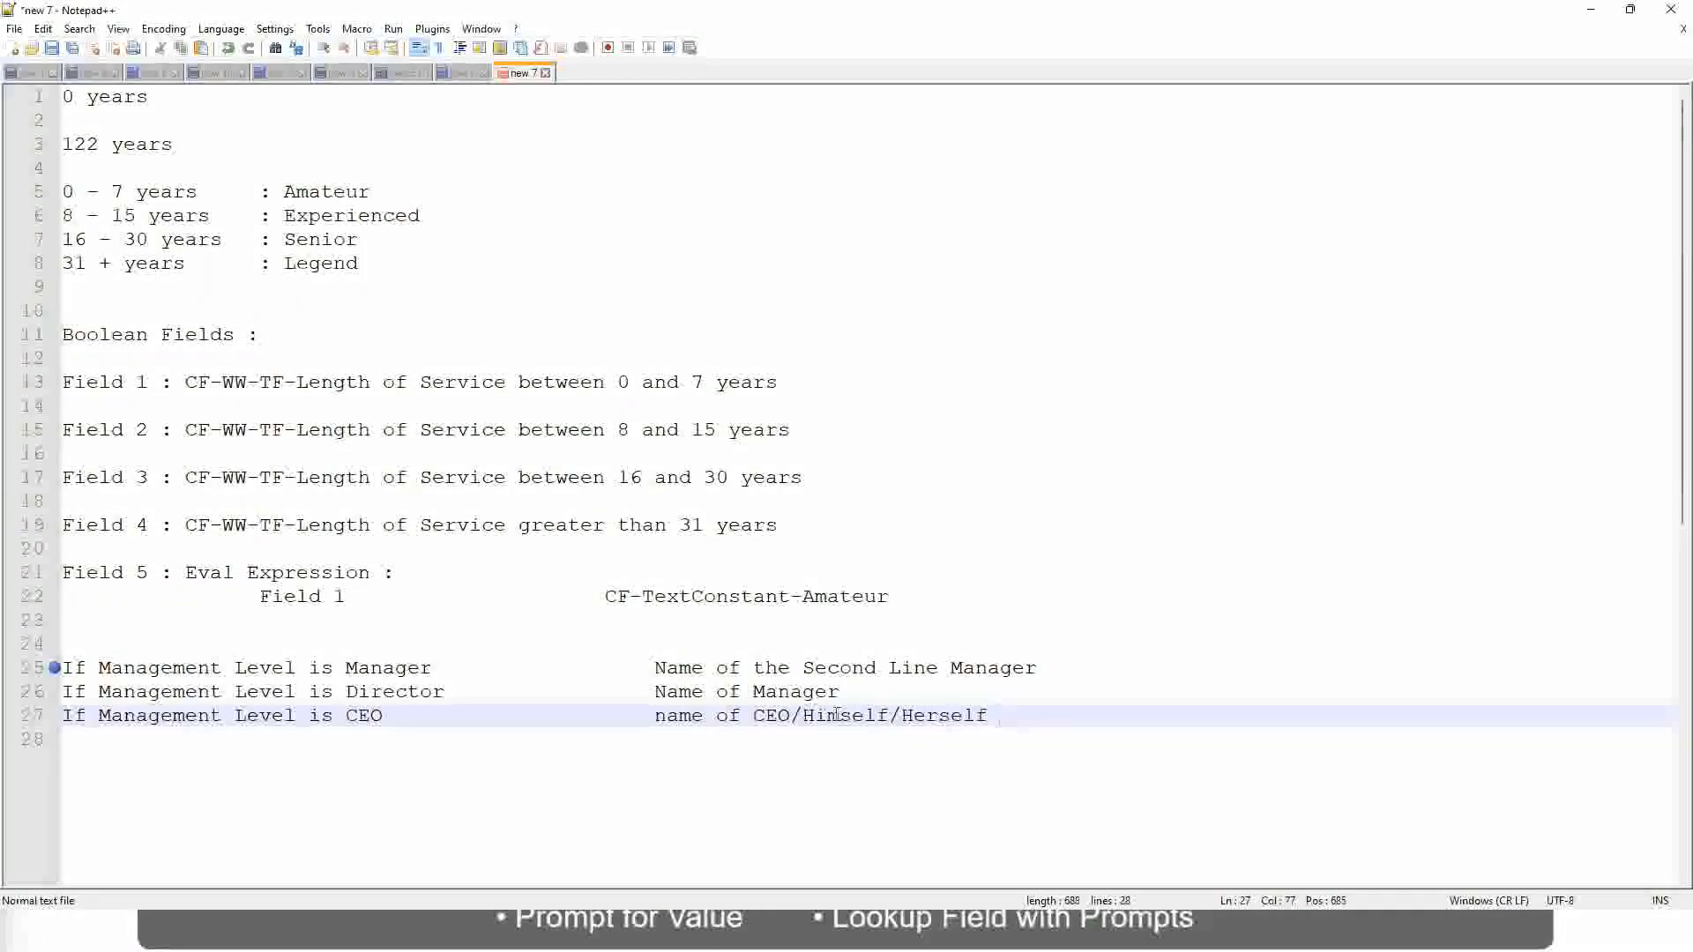
Review the Manager, Director and CEO rules together with the outcome written for each.
left_click(605, 716)
left_click(256, 668)
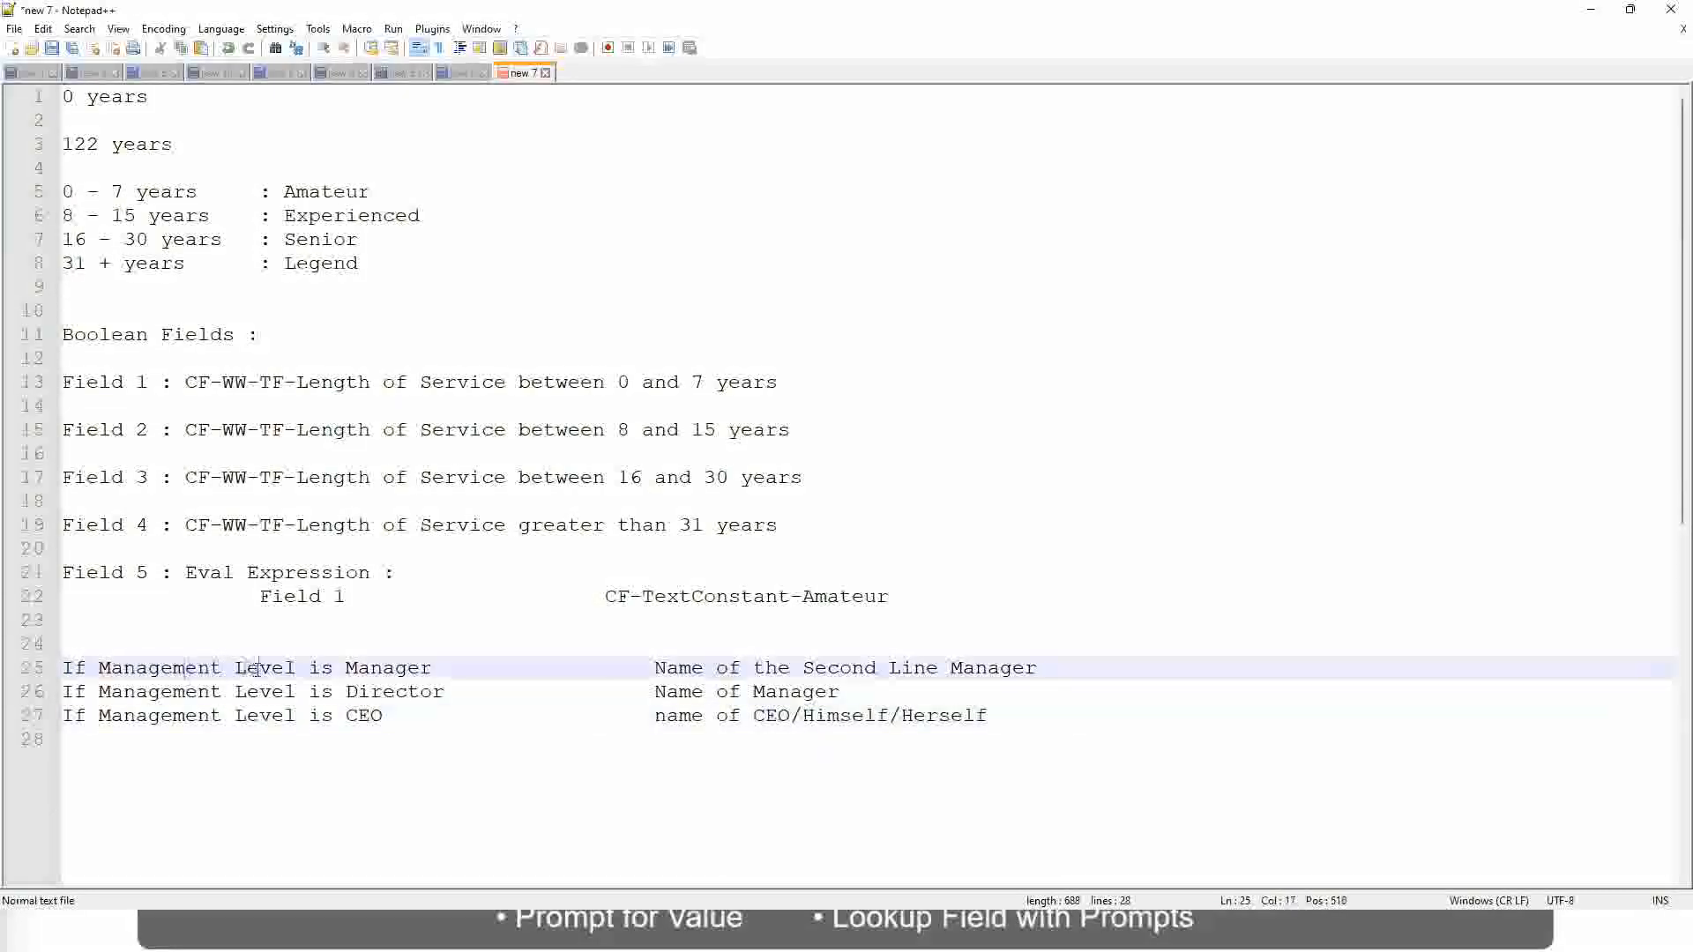
left_click(394, 669)
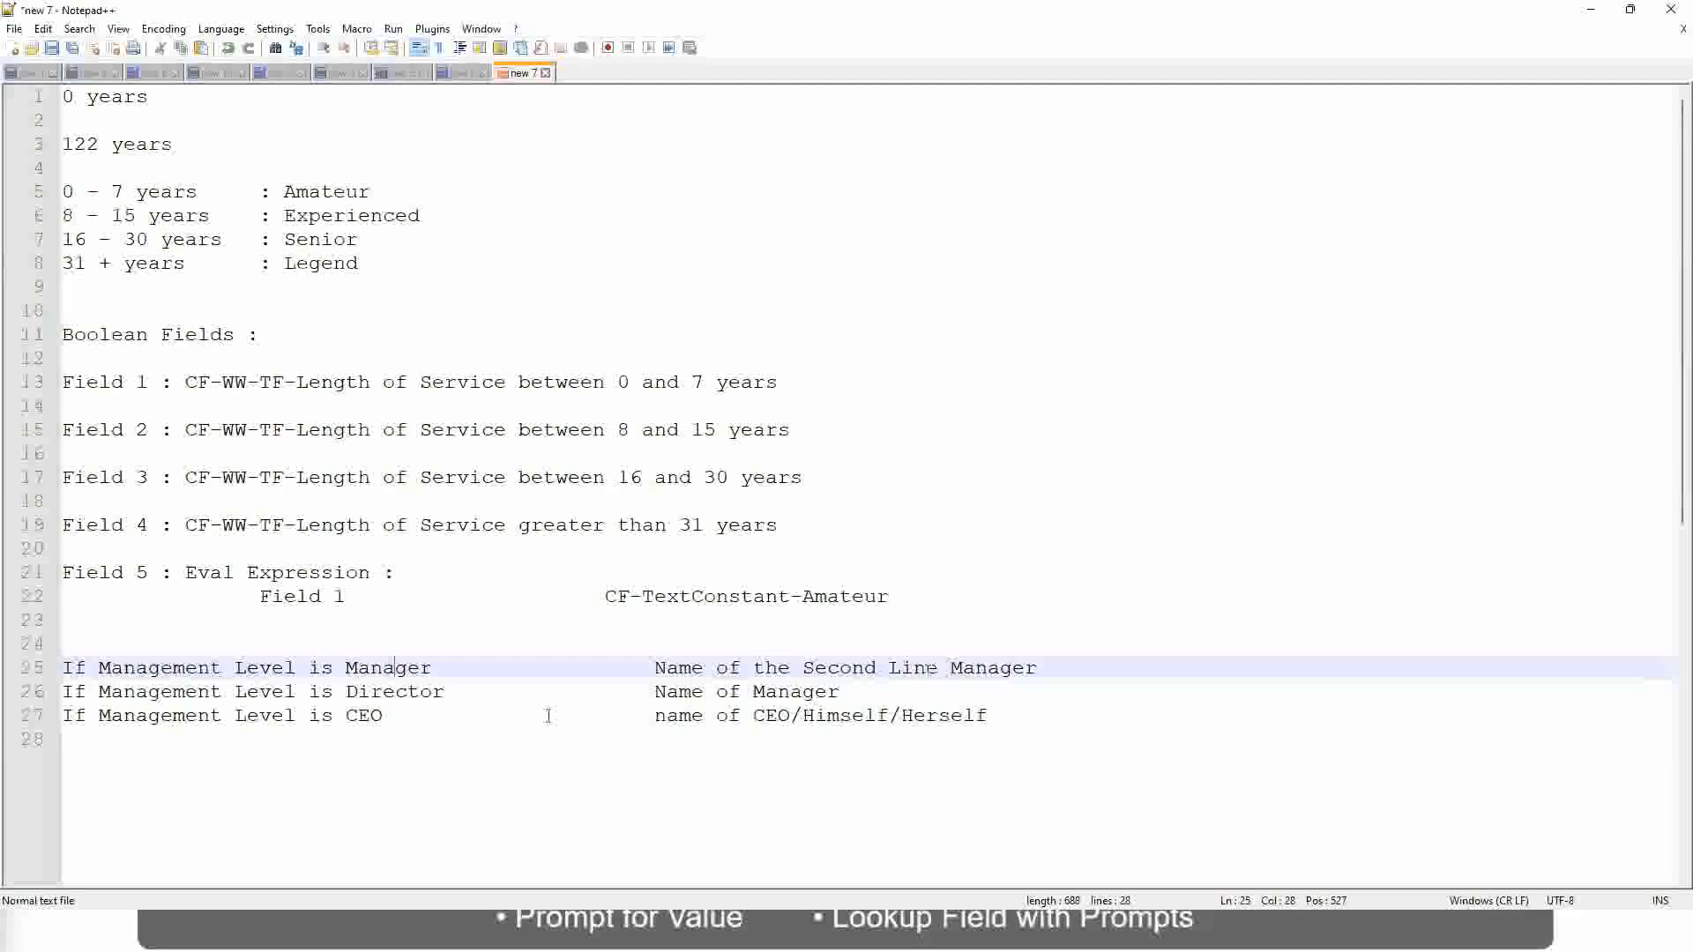
left_click(201, 693)
left_click(418, 690)
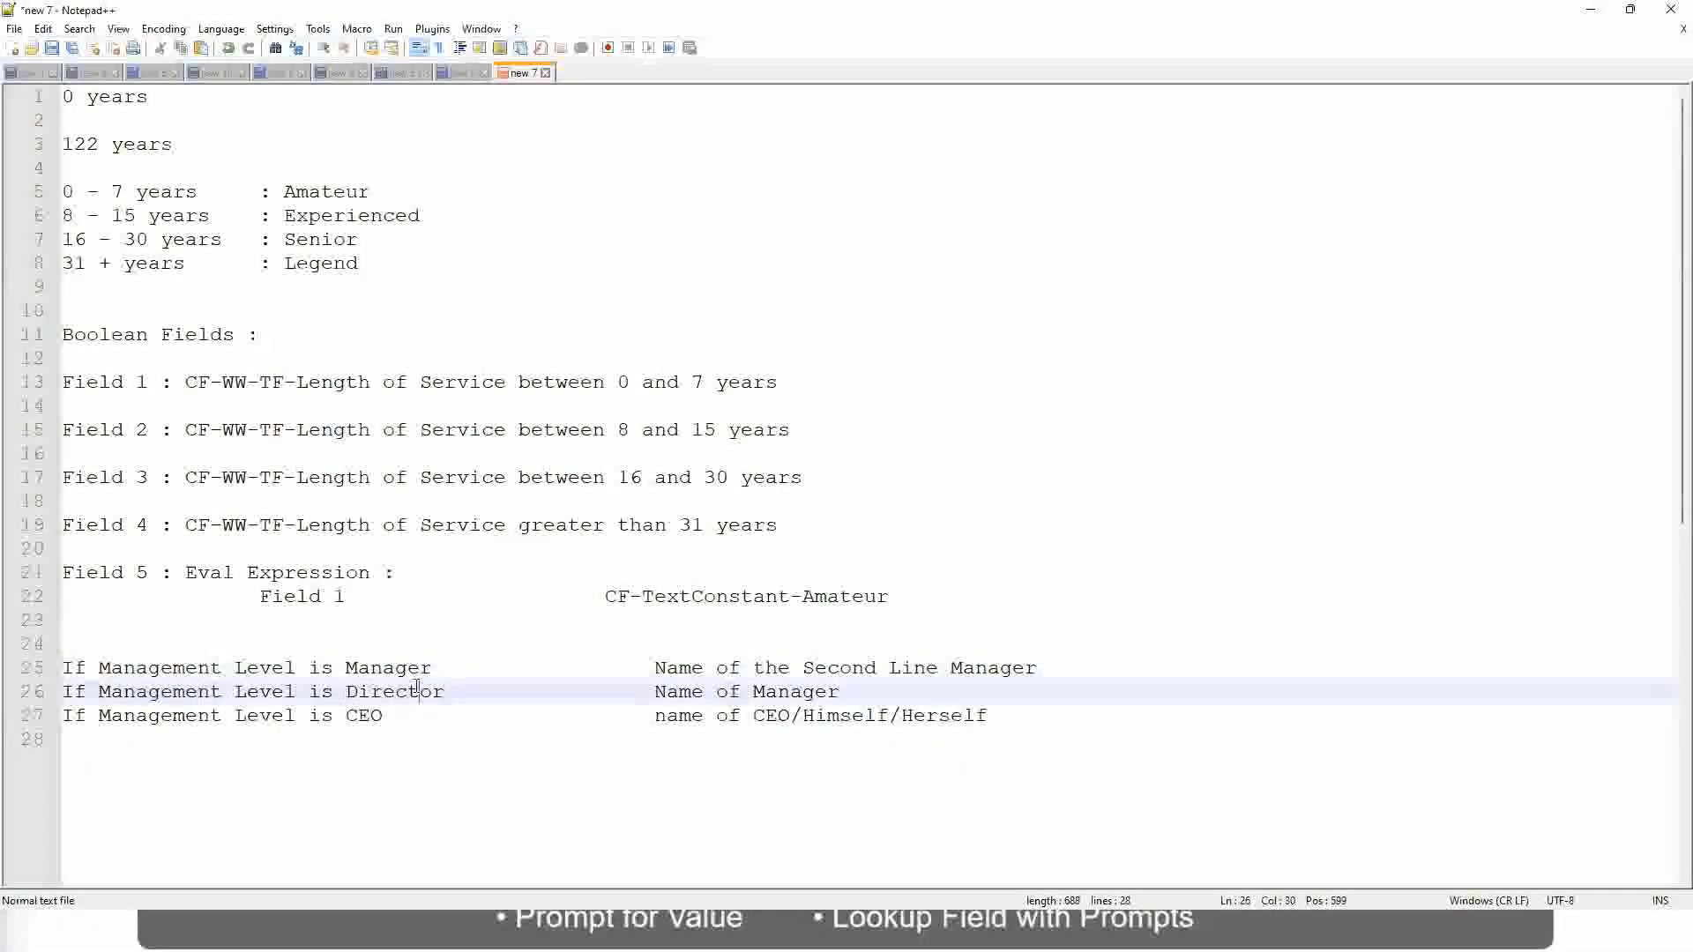
left_click(841, 693)
left_click(380, 693)
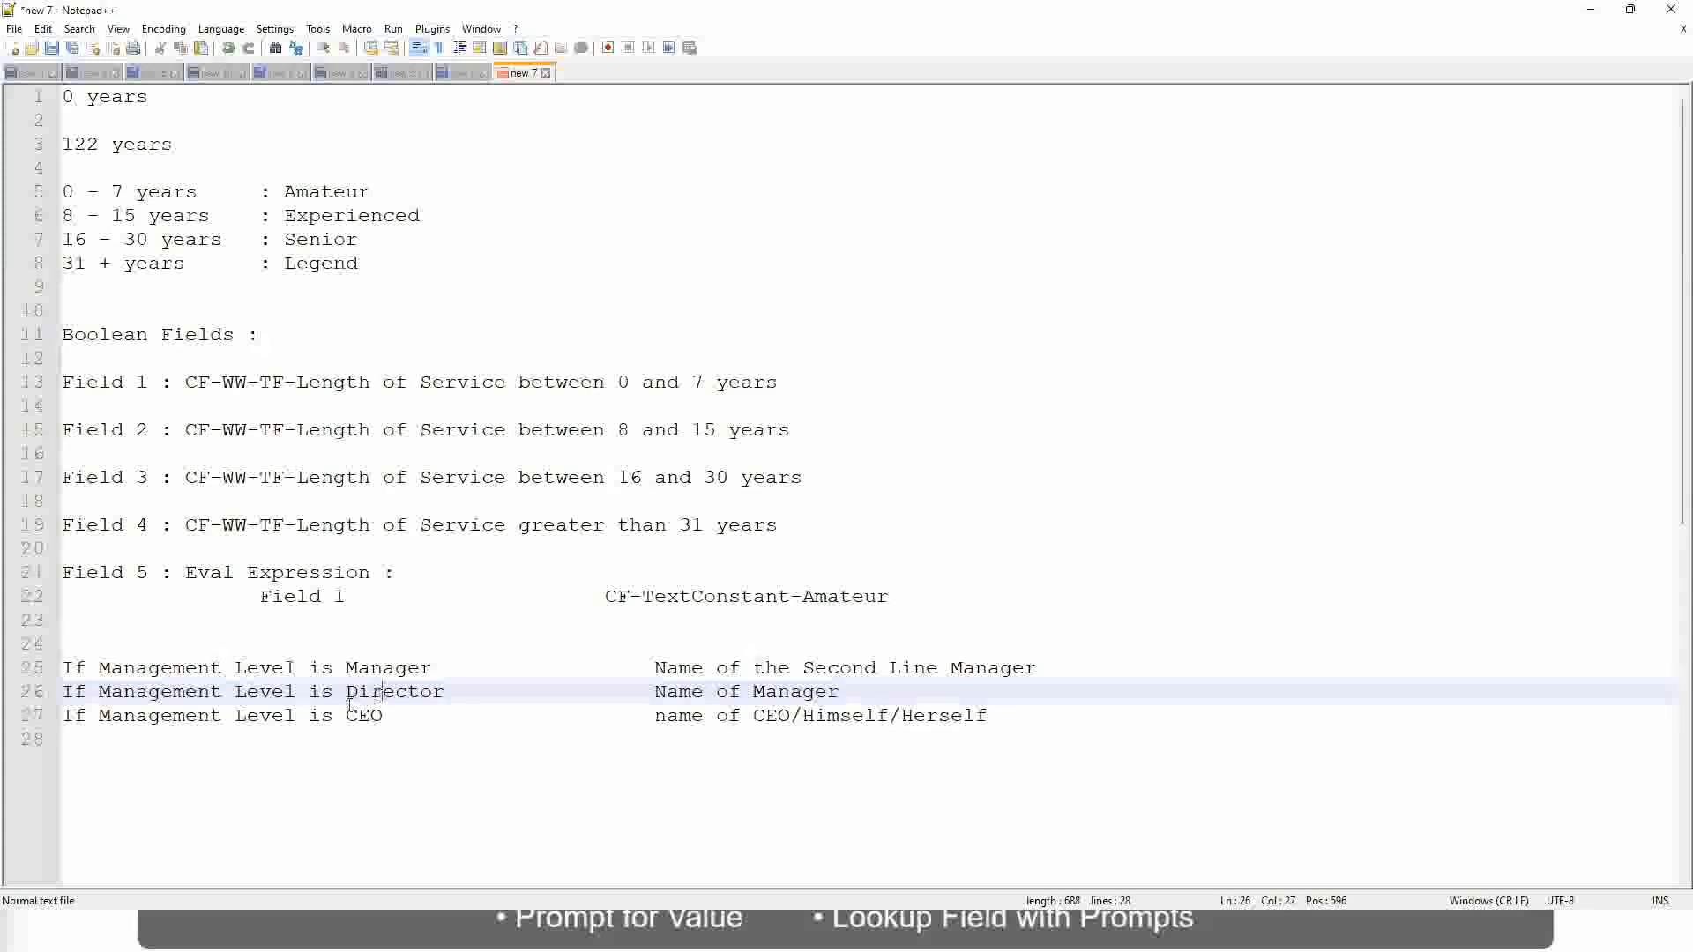
left_click(366, 717)
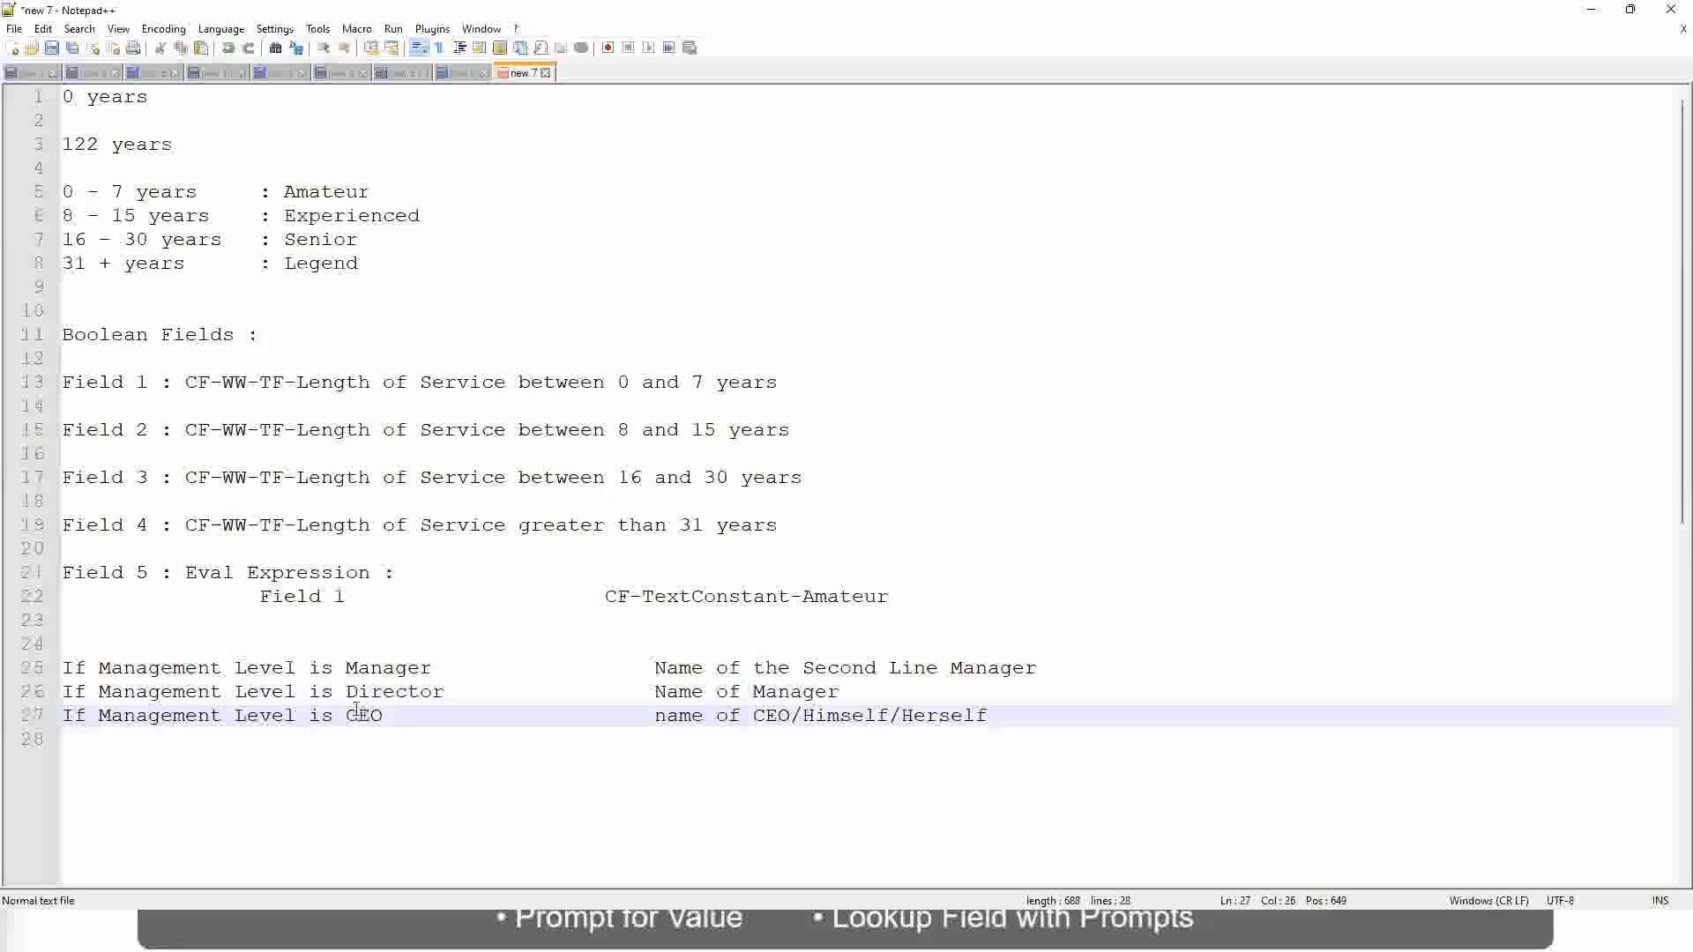
left_click(791, 721)
left_click(991, 715)
left_click_drag(1000, 715, 31, 672)
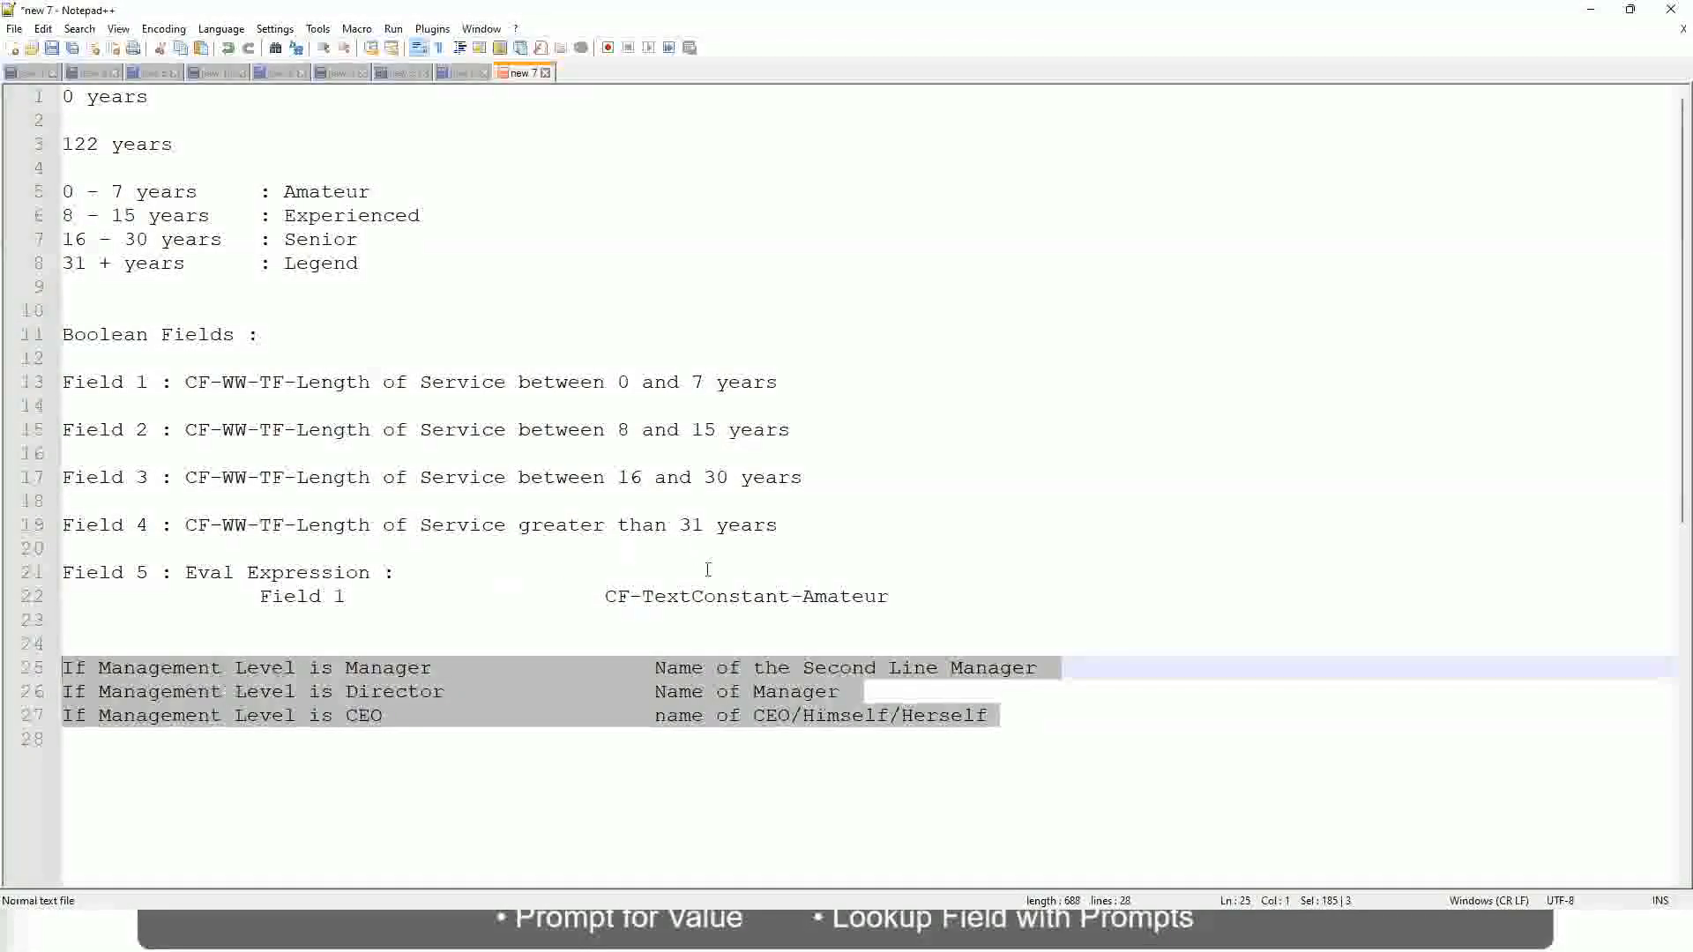
Examine the Manager rule's outcome, the name of the second line manager.
left_click(715, 667)
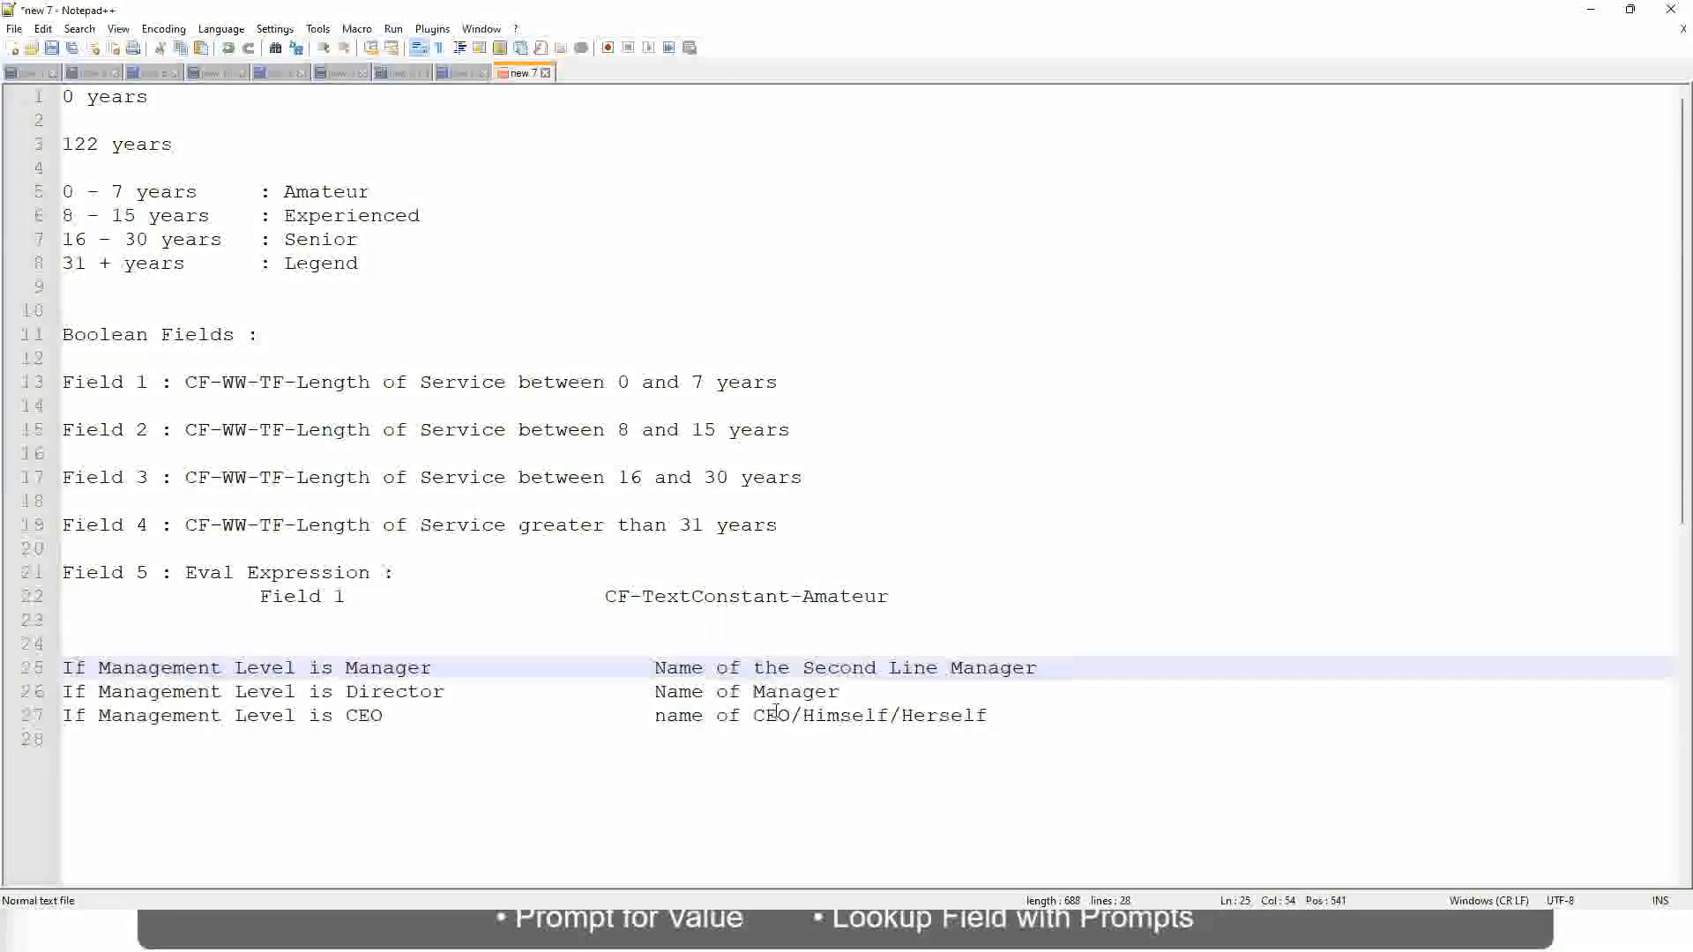
left_click(654, 667)
left_click_drag(654, 667, 1041, 668)
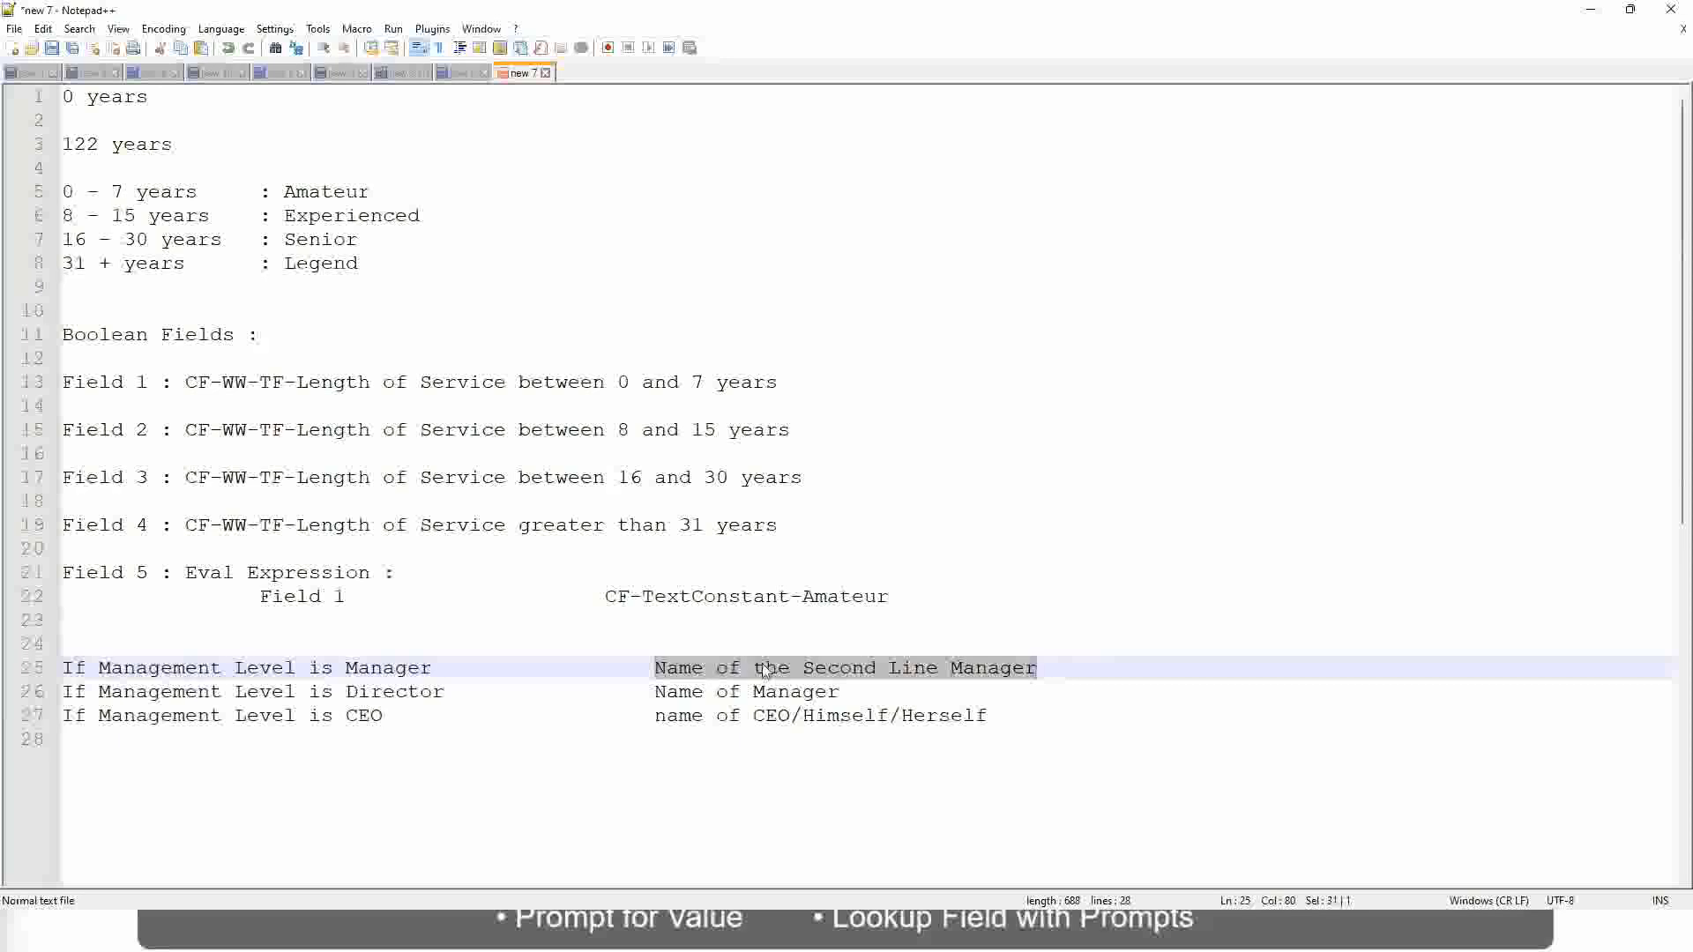
left_click(792, 673)
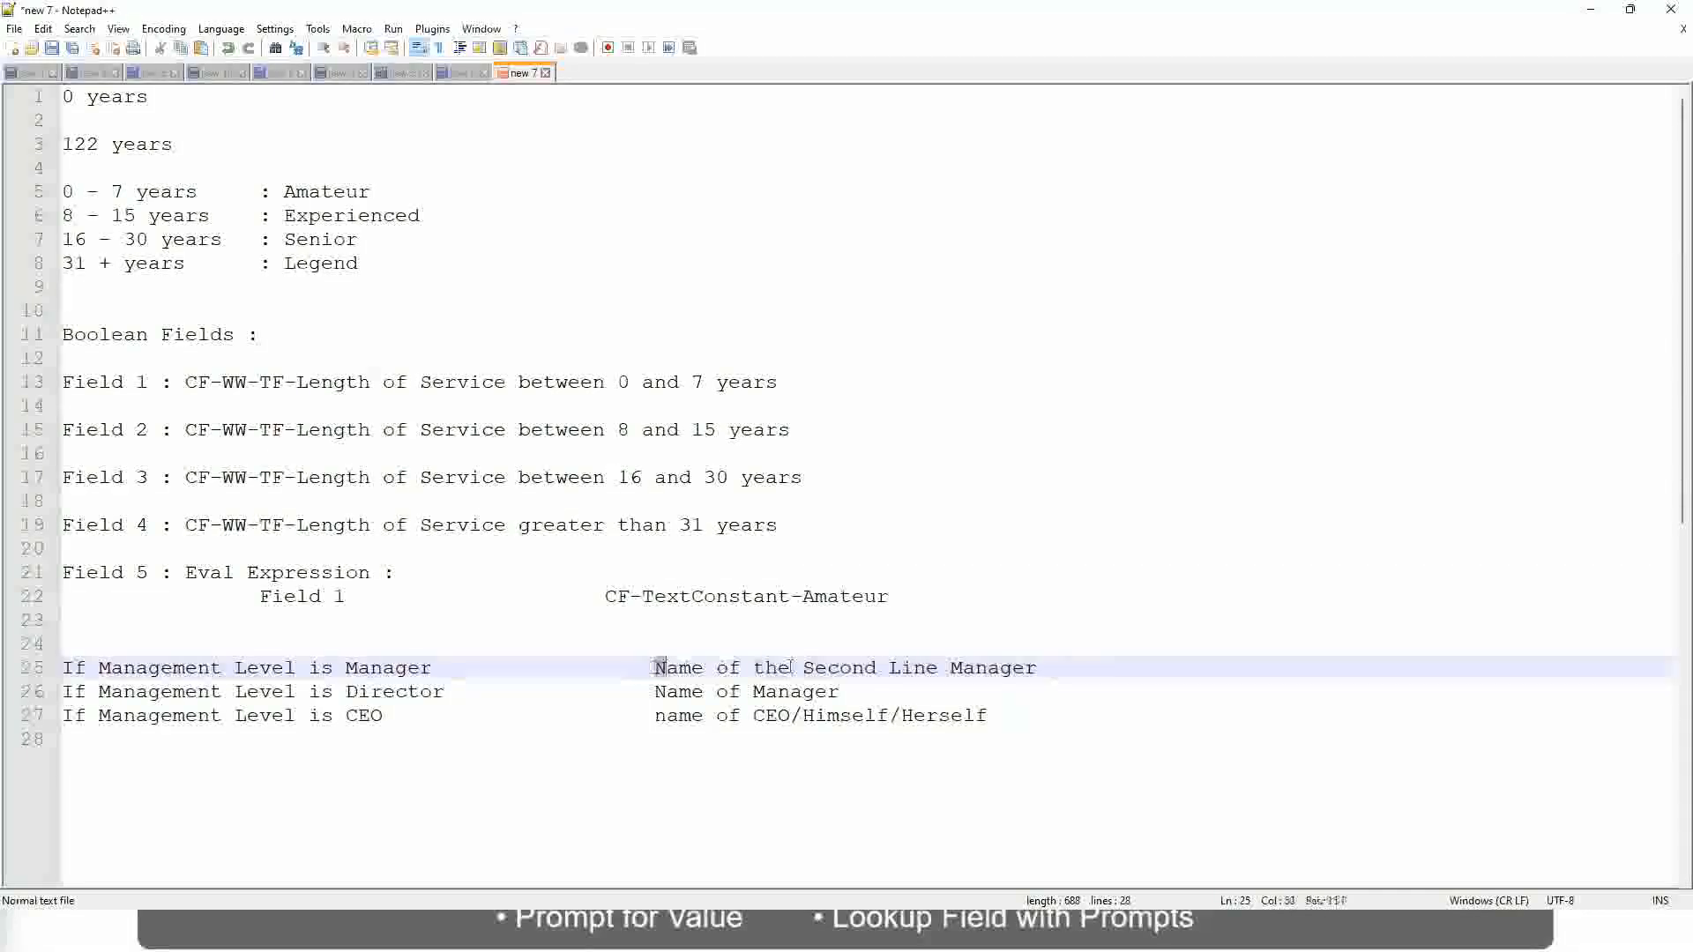
left_click_drag(655, 667, 1040, 668)
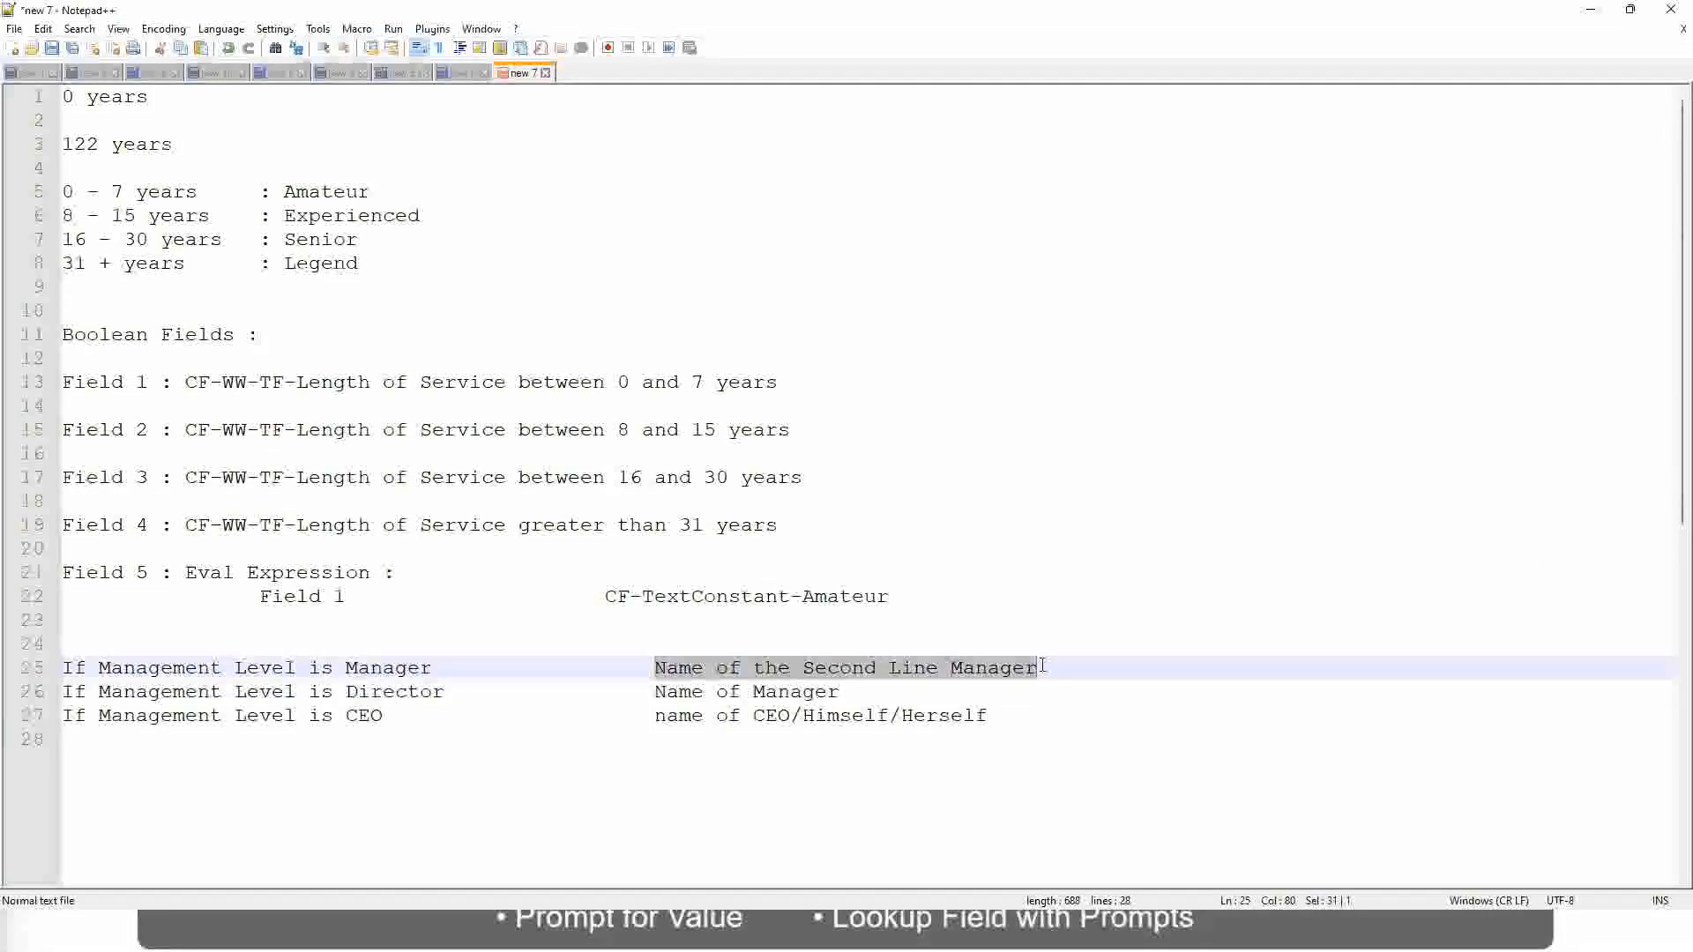
left_click(867, 670)
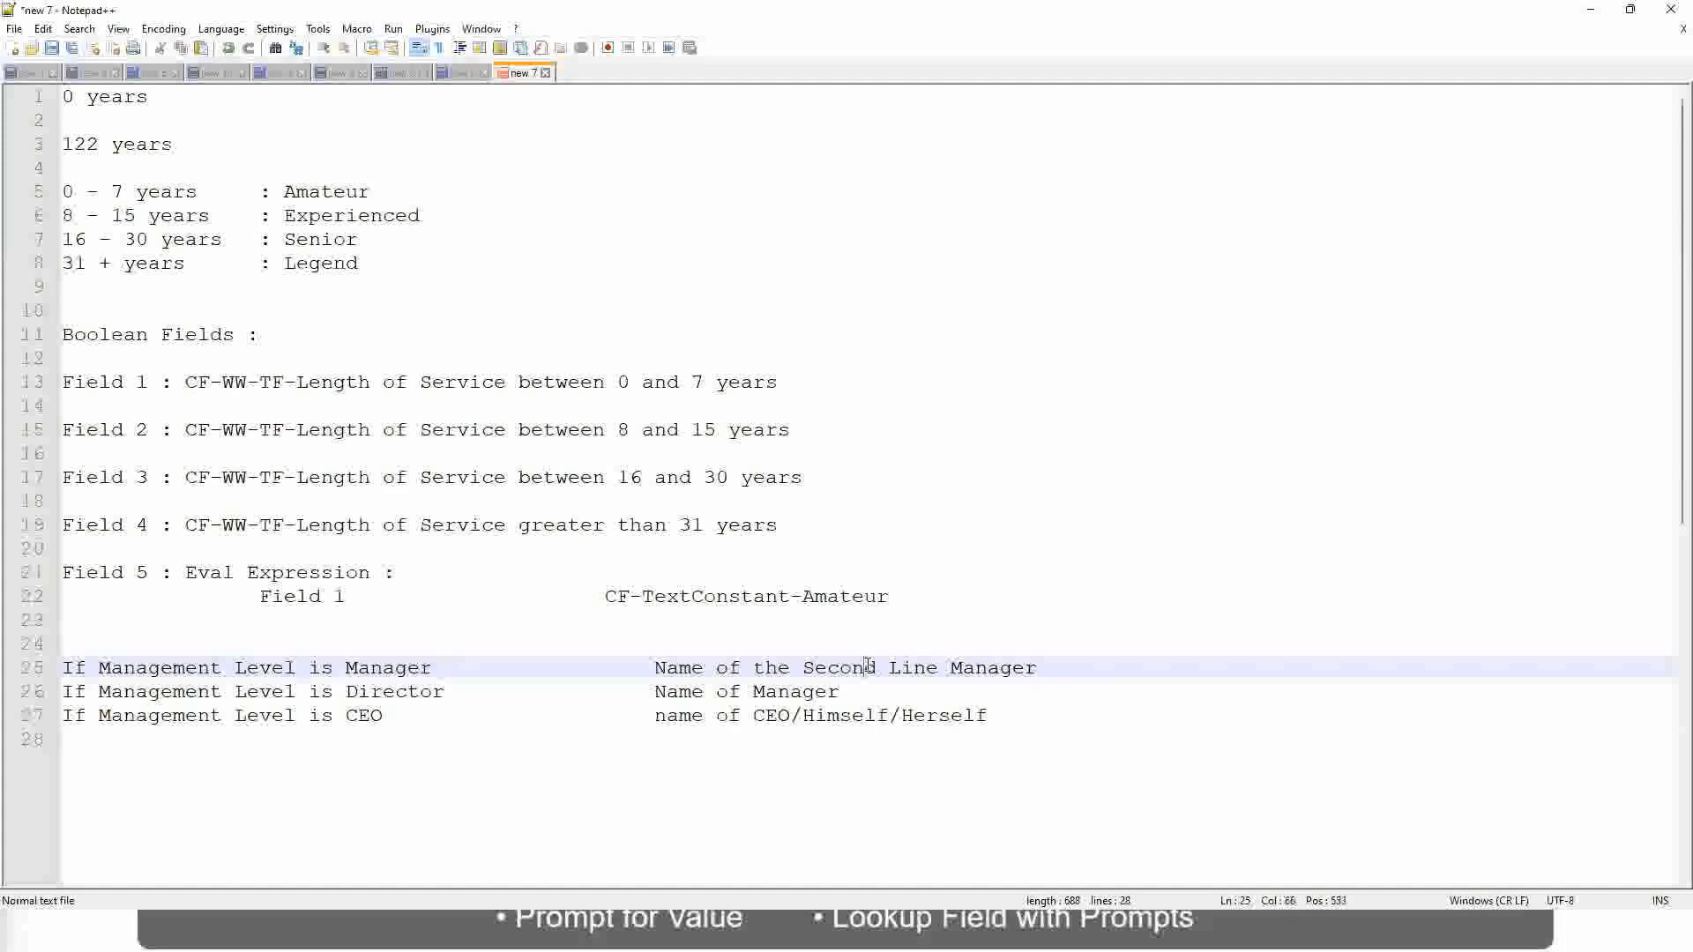
left_click_drag(926, 667, 938, 667)
left_click(1063, 663)
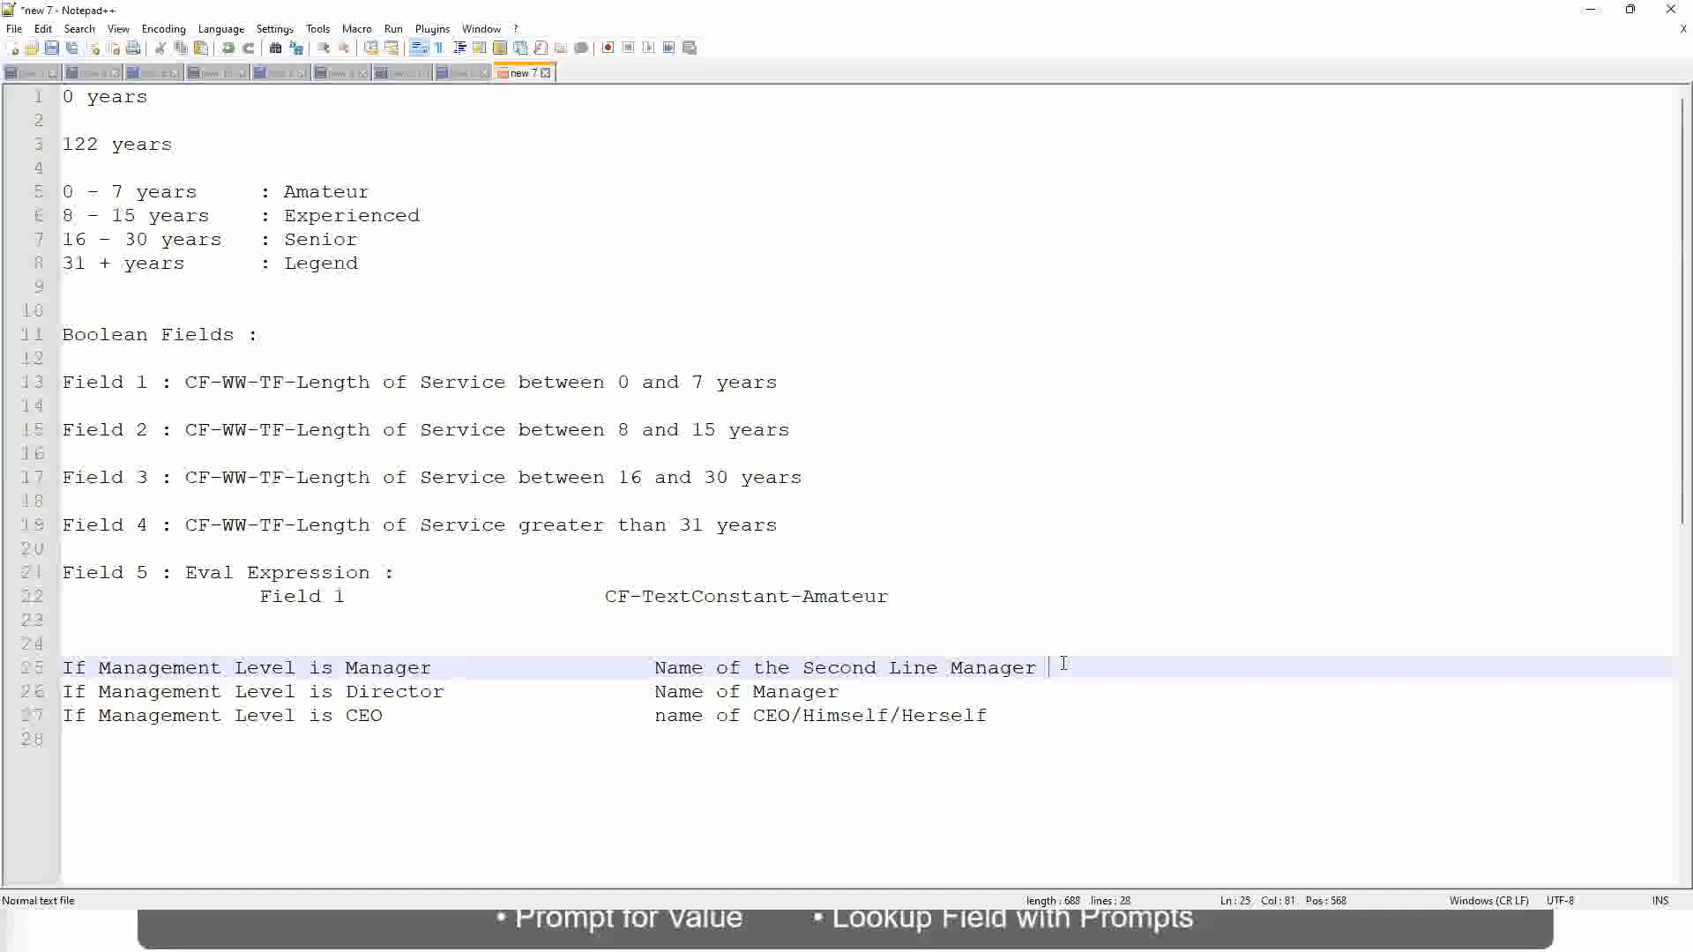
left_click(999, 666)
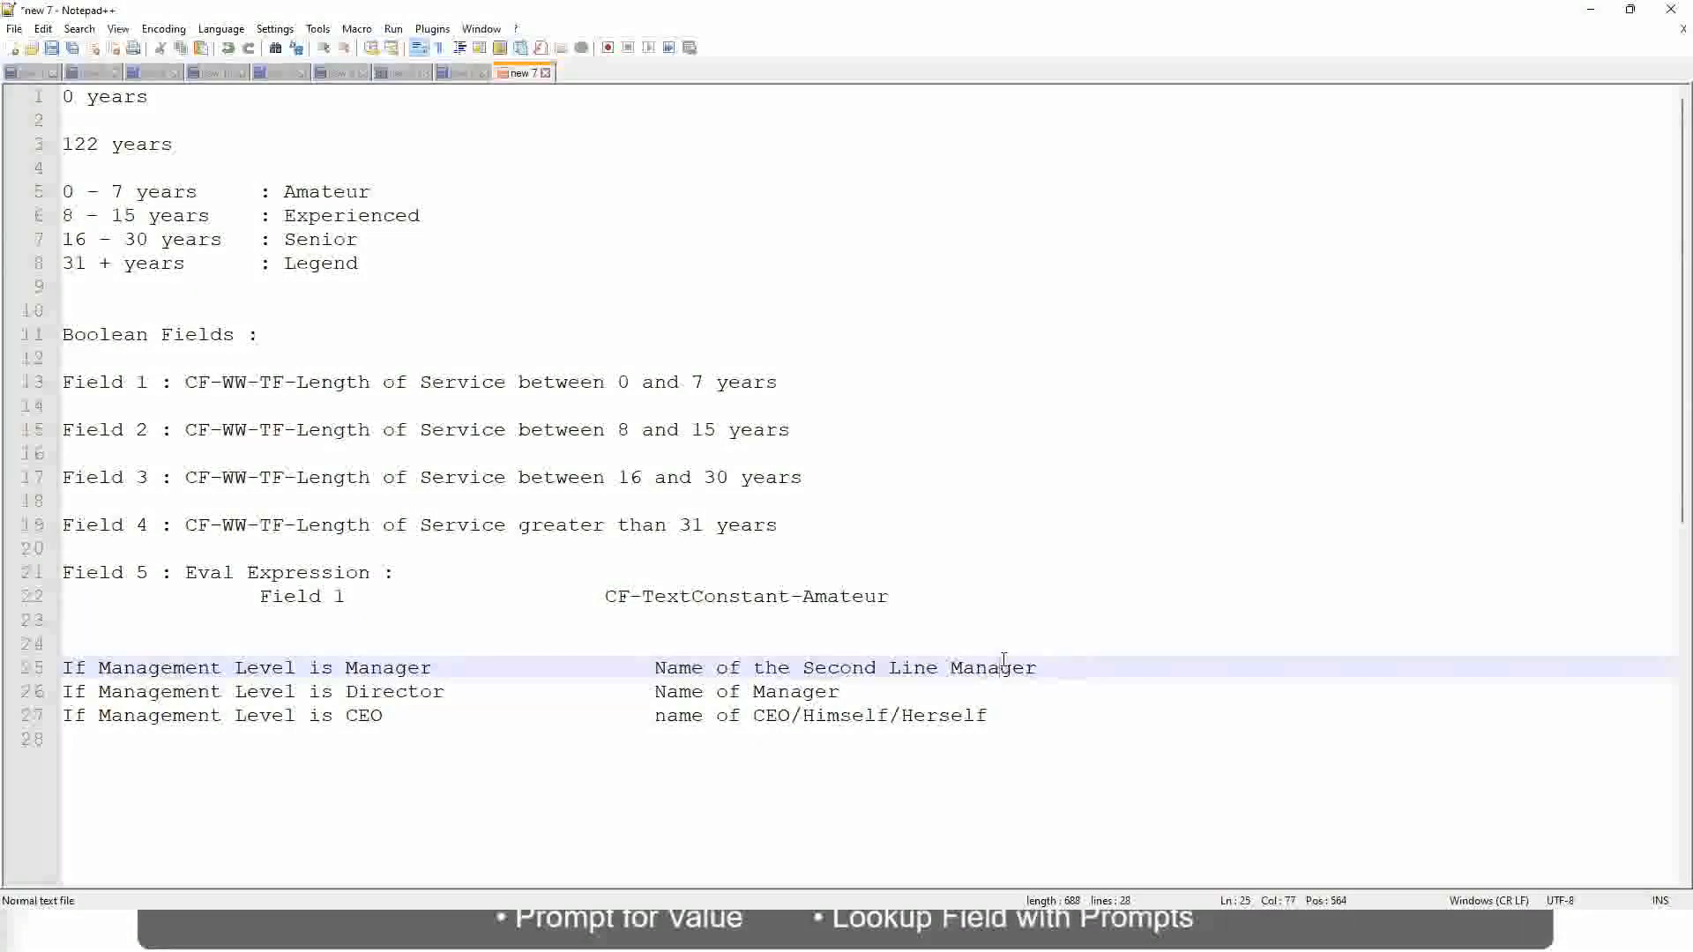
Compare the four experience band labels with the outcomes of the three Management Level rules.
double_click(323, 194)
double_click(324, 217)
double_click(323, 241)
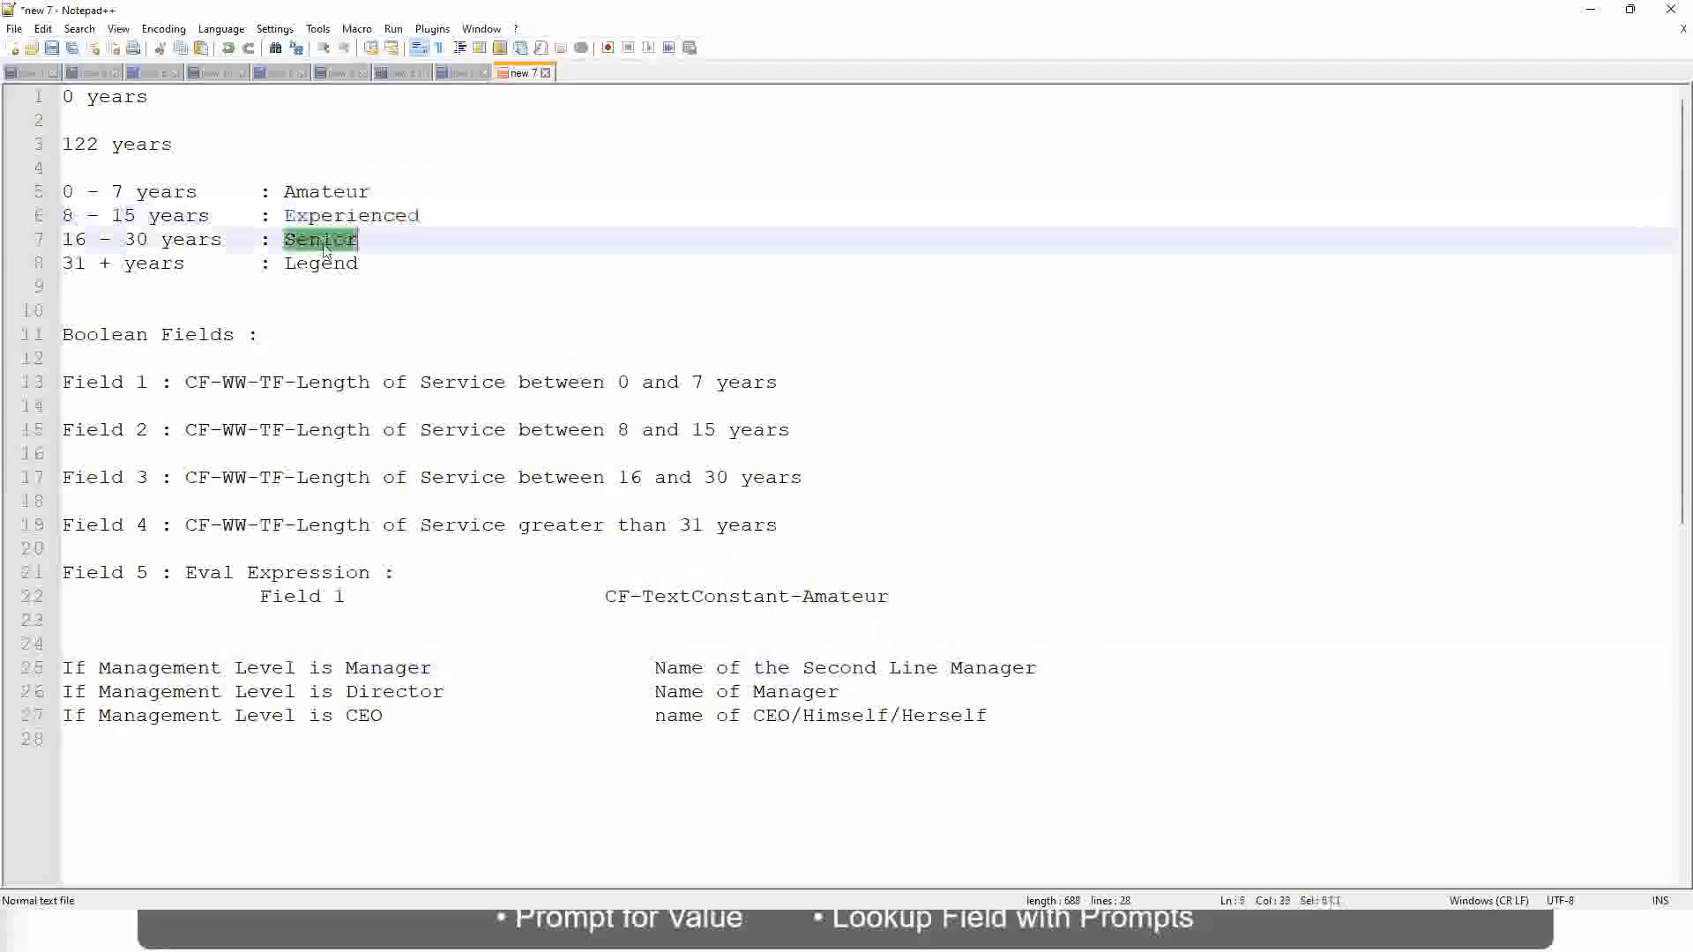
double_click(320, 263)
left_click(385, 257)
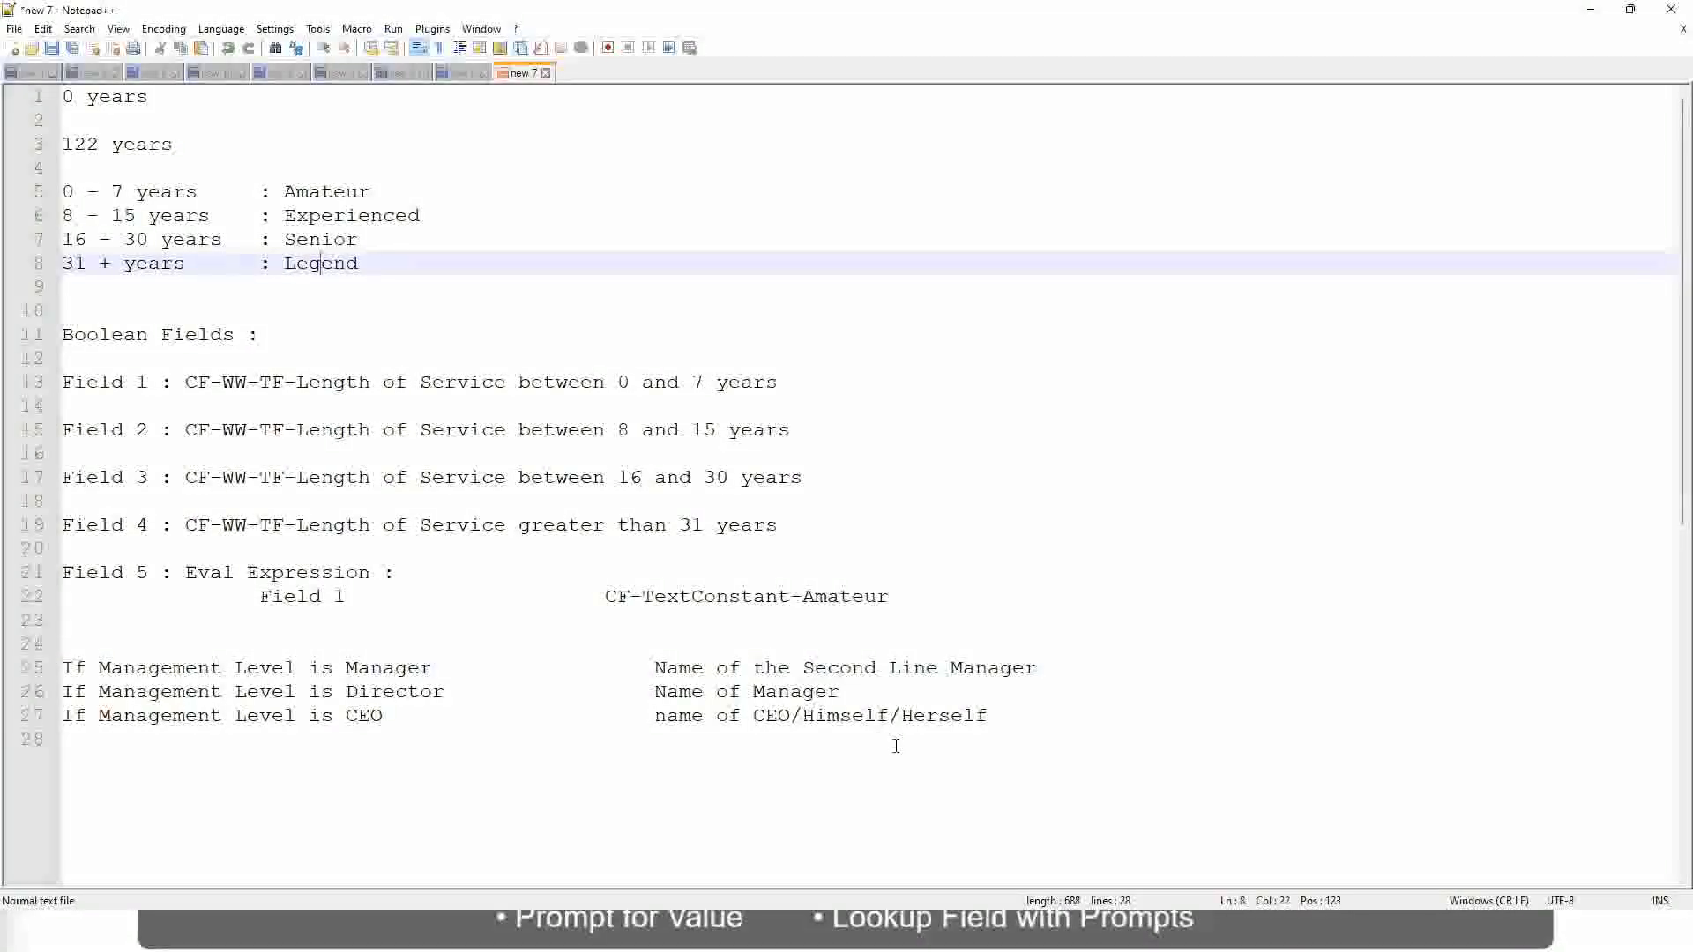
left_click(862, 715)
left_click(796, 691)
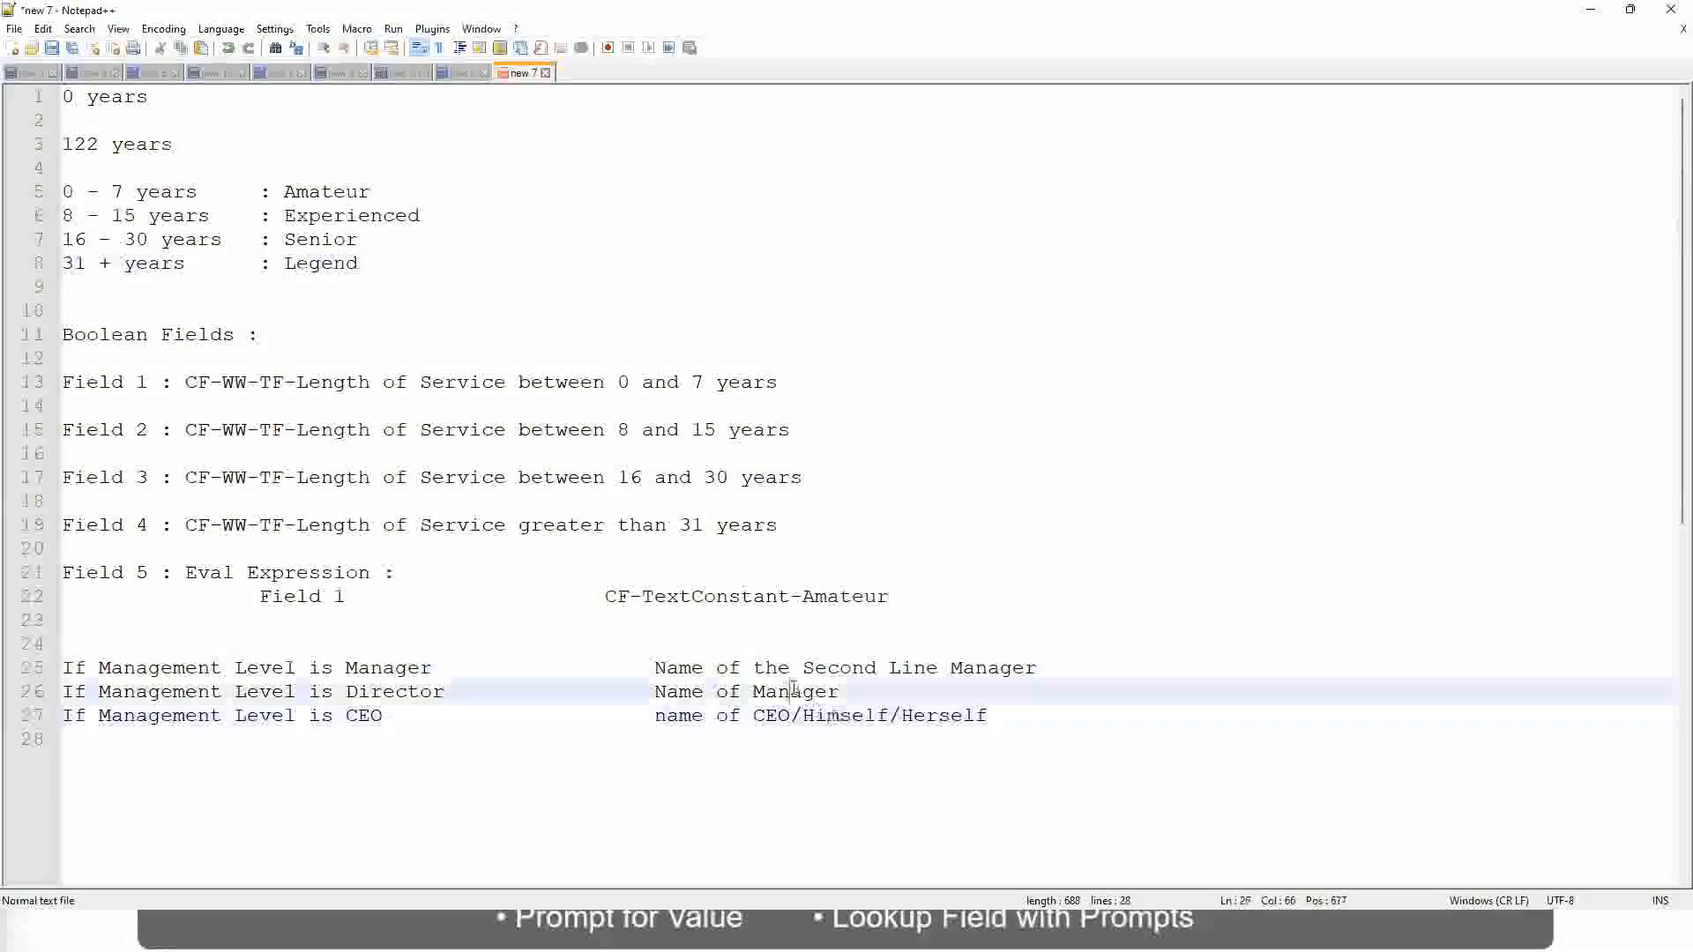
left_click(809, 670)
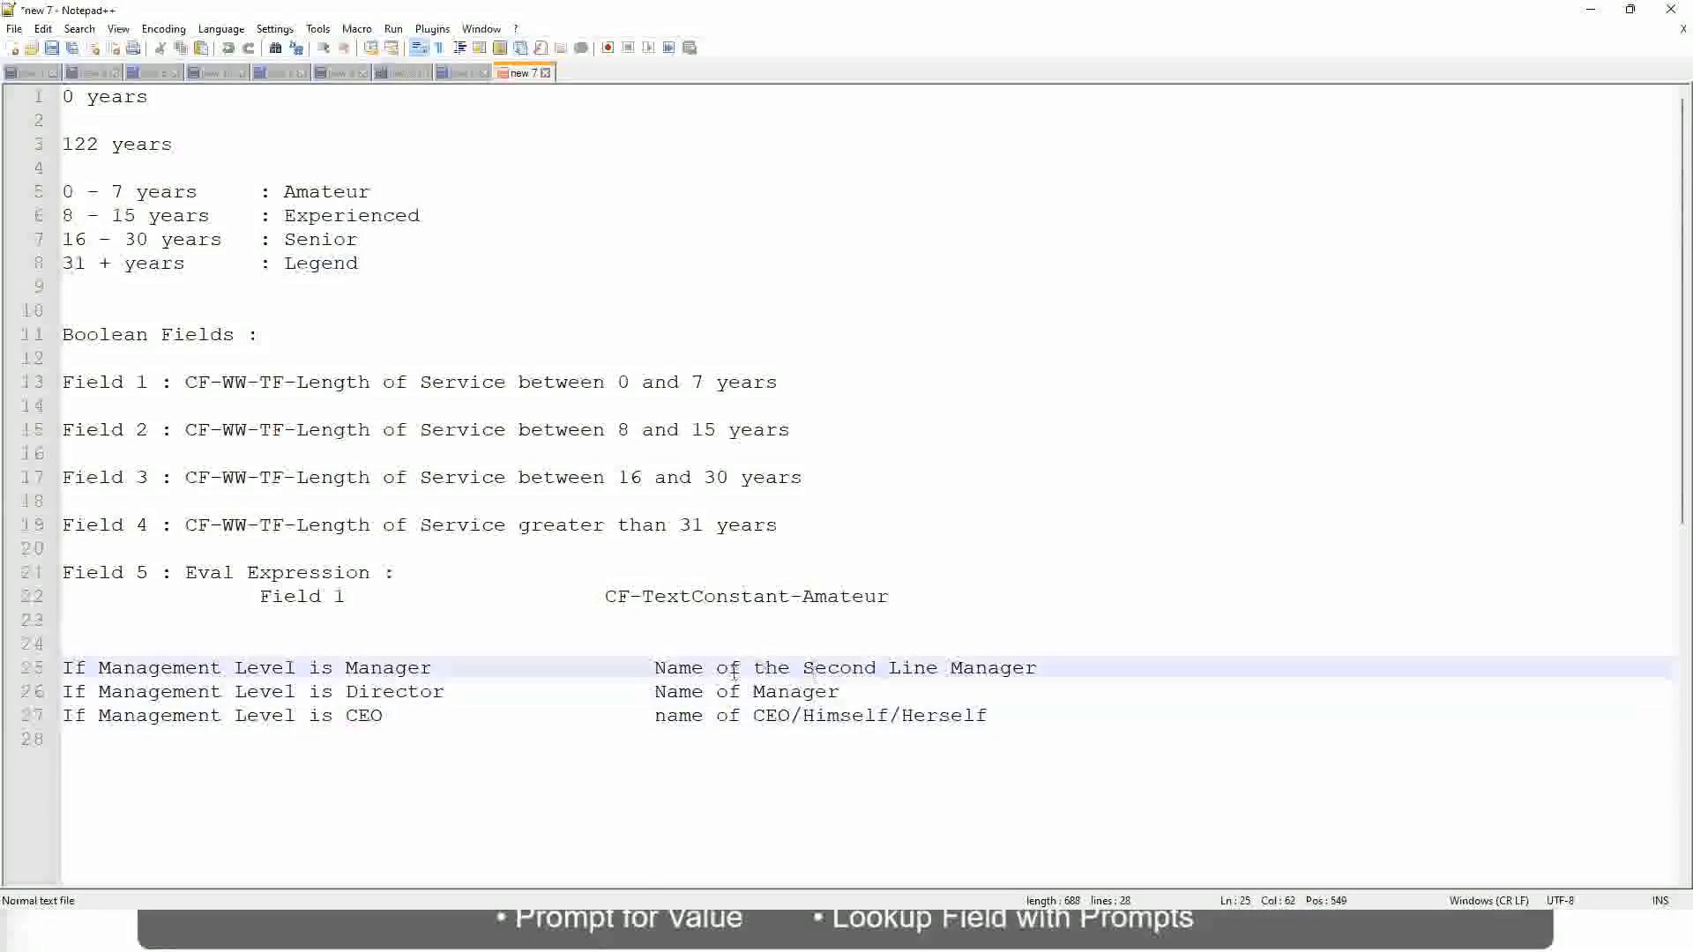
left_click(460, 695)
Switch to Workday and close the save confirmation of the lookup range band calculated field for experience bands.
key("alt+Tab")
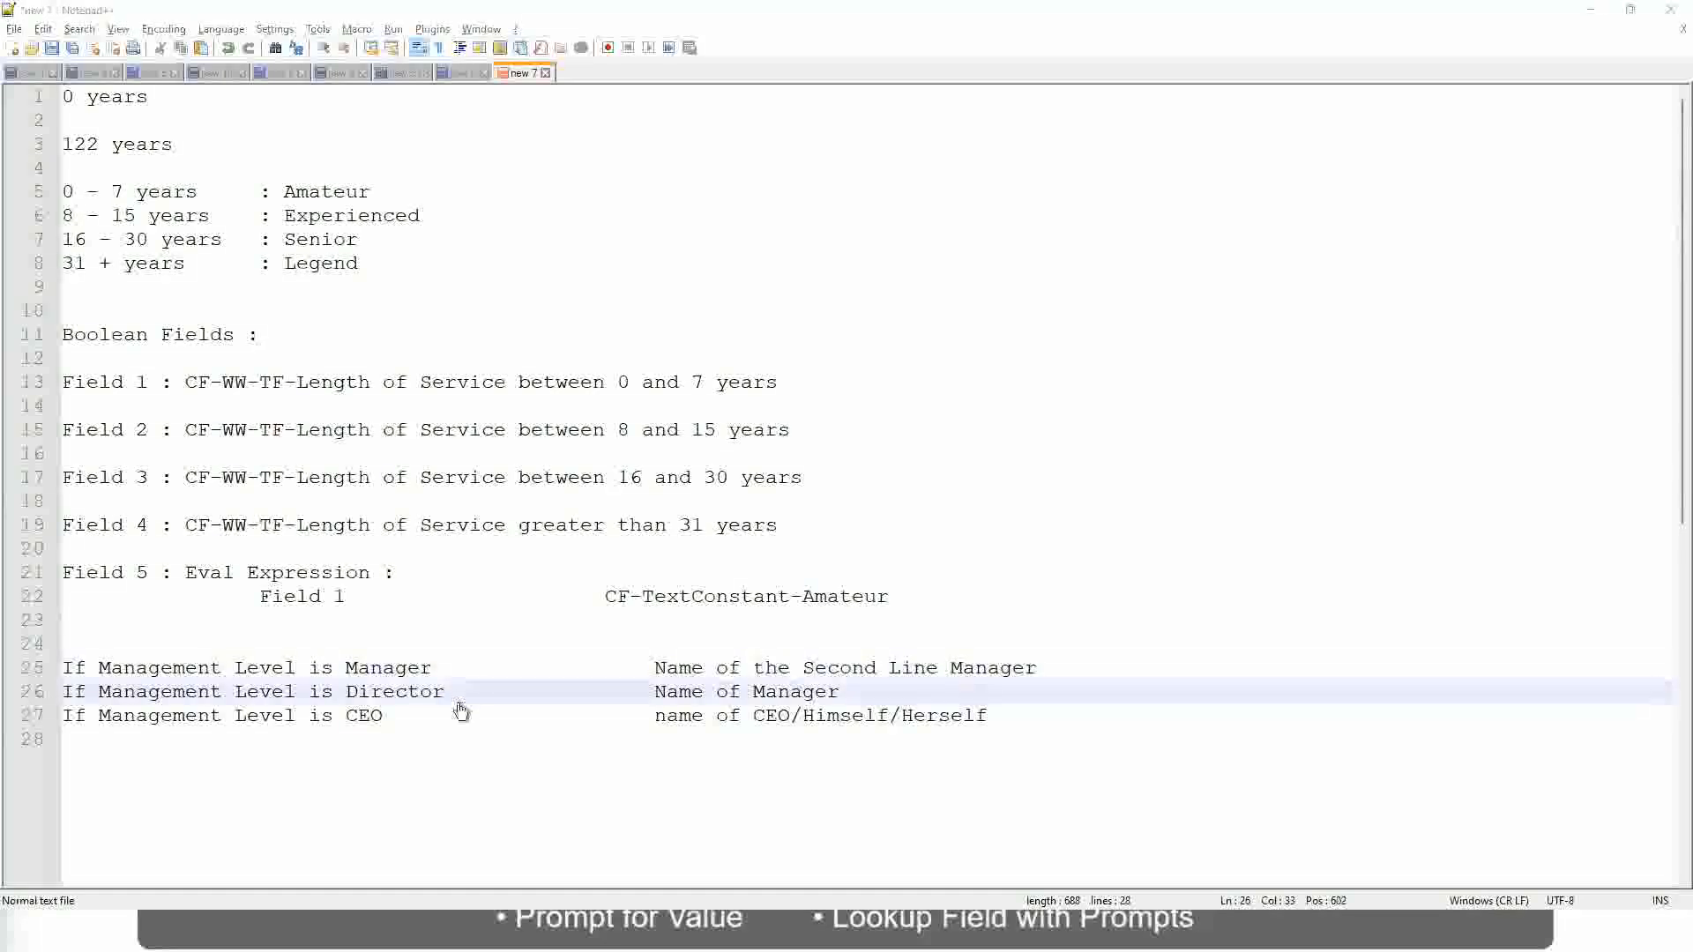
scroll(382, 547, "down", 4)
scroll(657, 339, "up", 4)
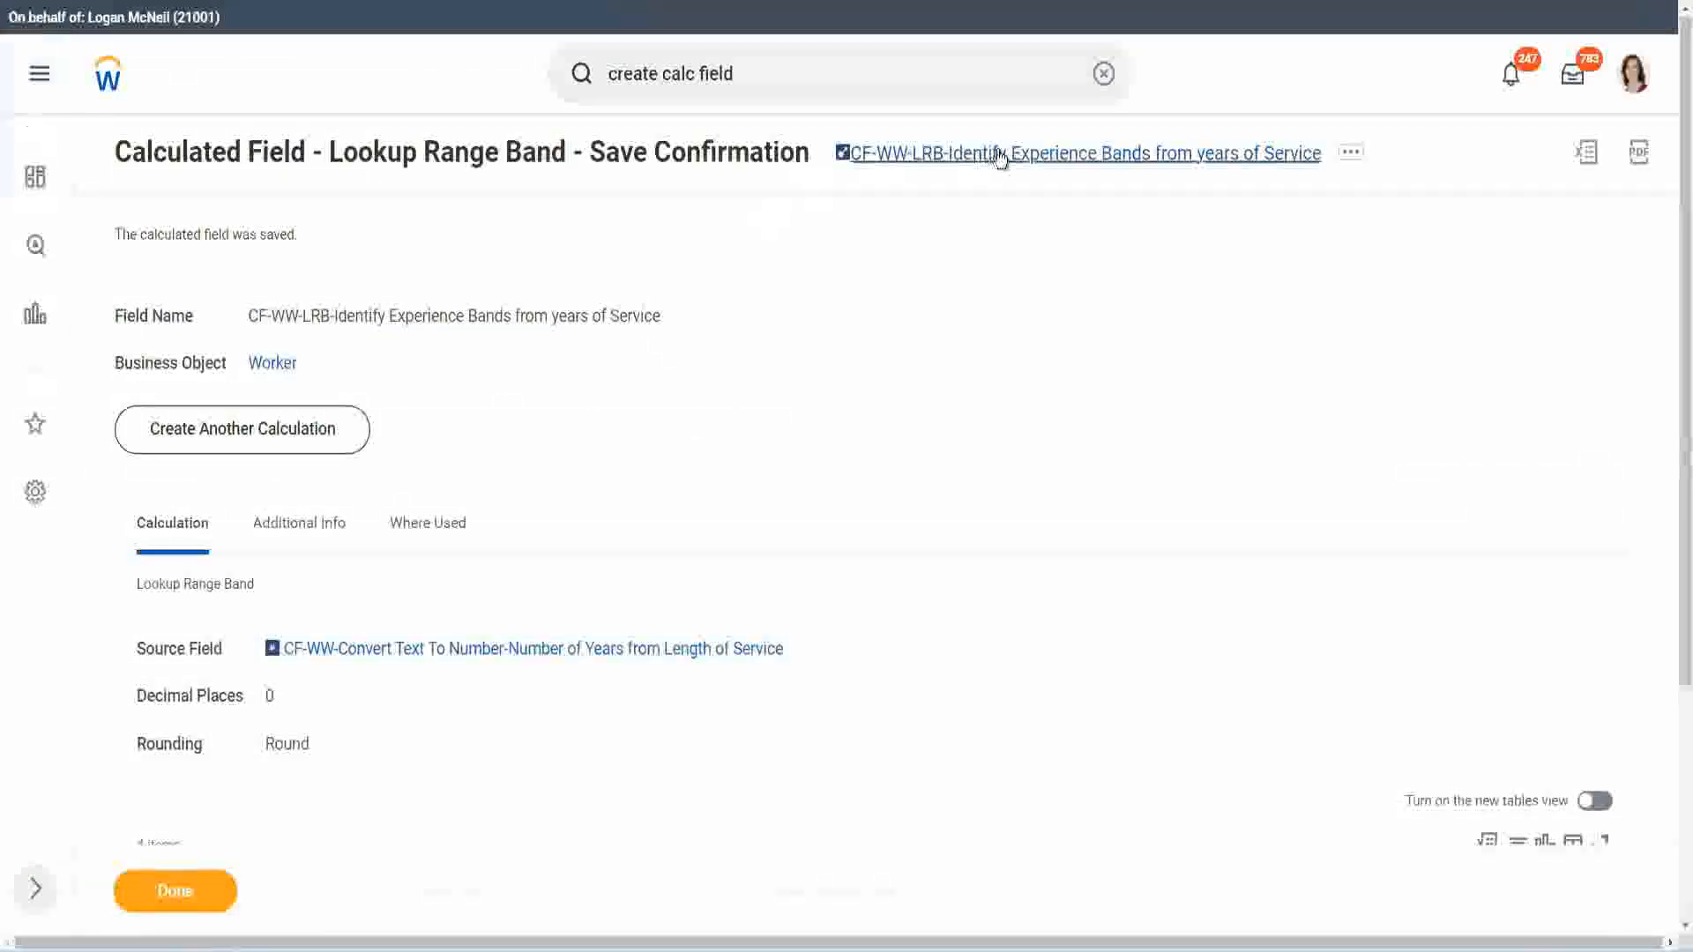
right_click(991, 164)
left_click(1047, 263)
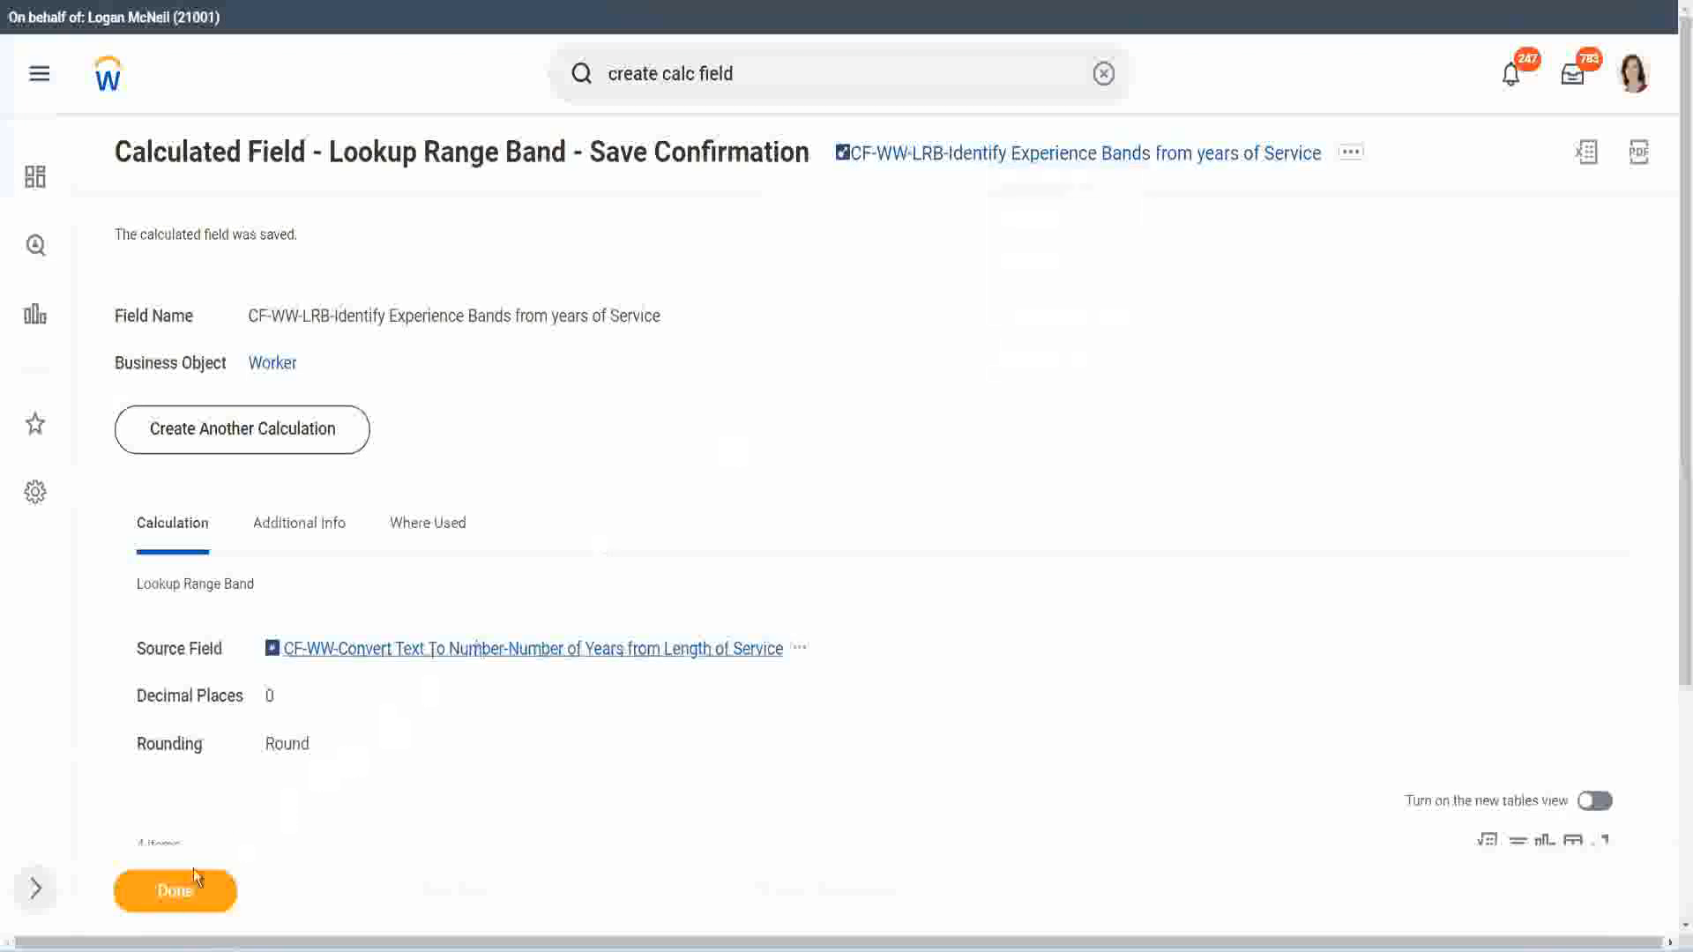
left_click(185, 889)
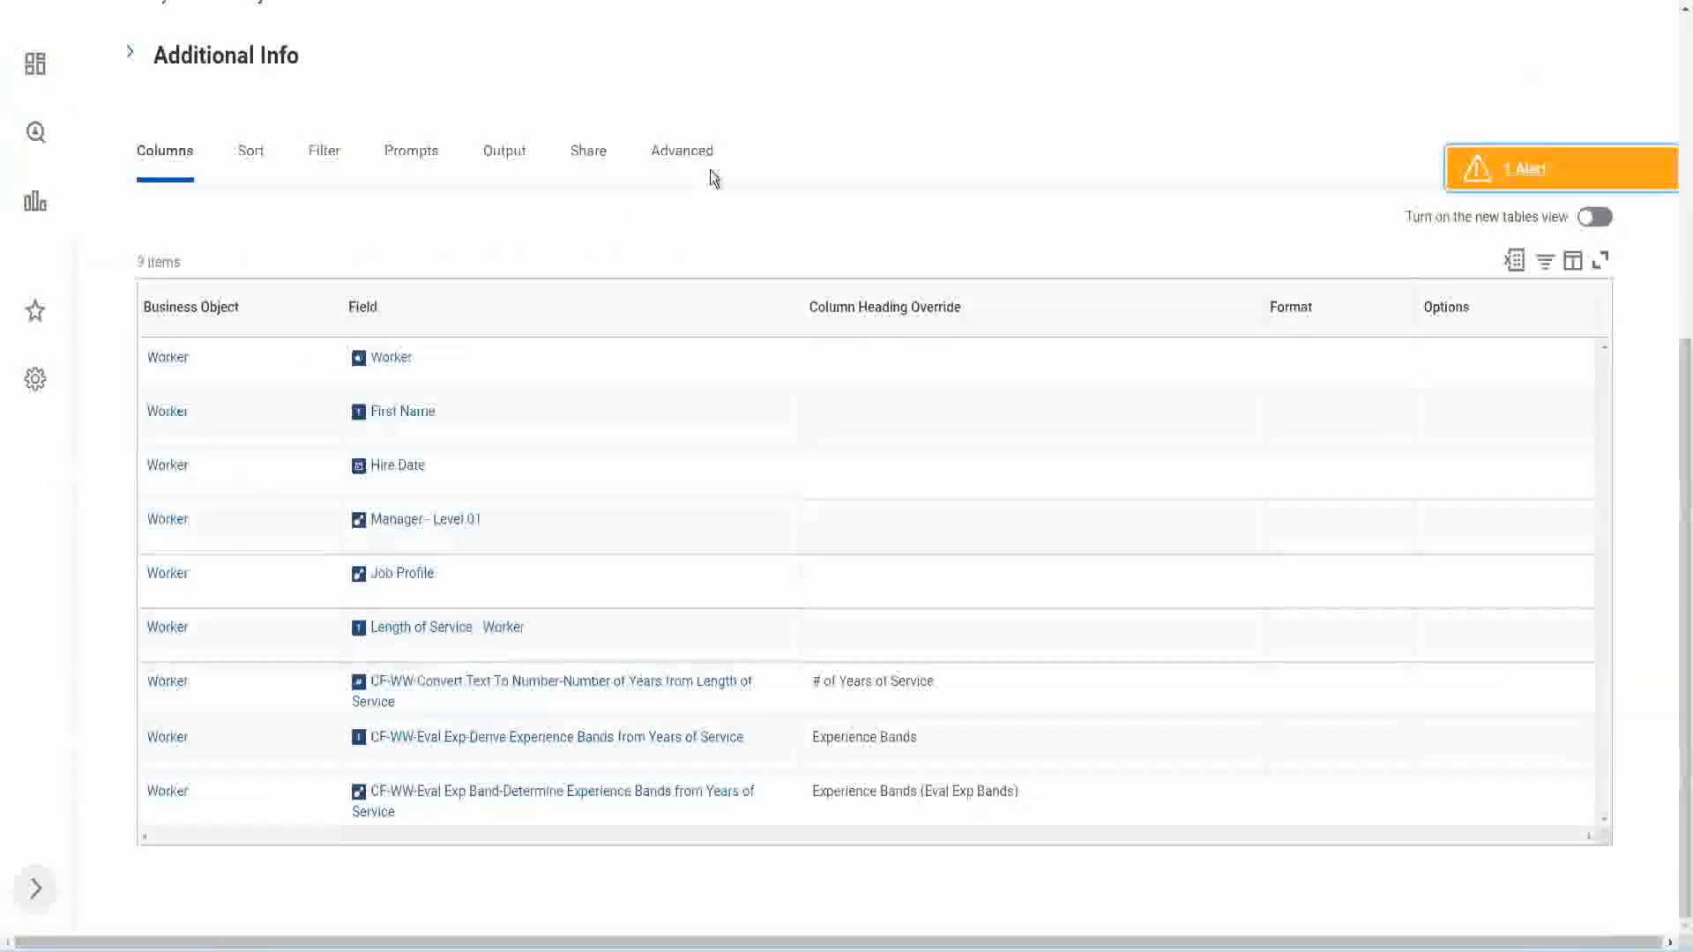
Open the custom report WW Employee Details for editing.
scroll(733, 220, "up", 6)
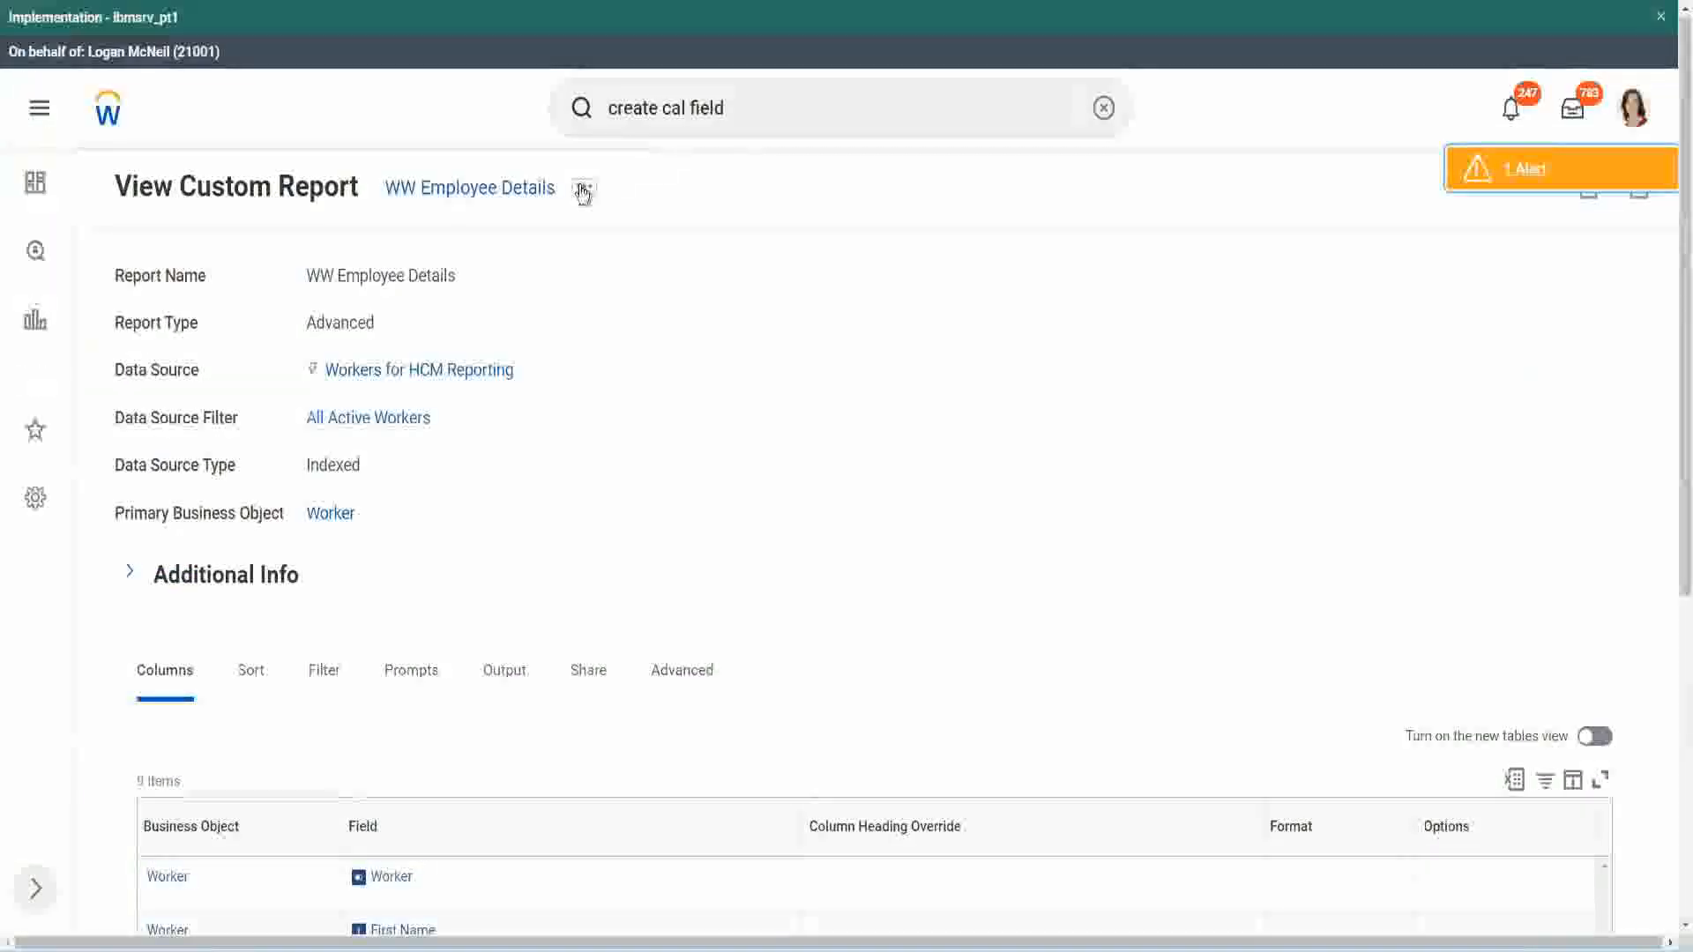
left_click(582, 191)
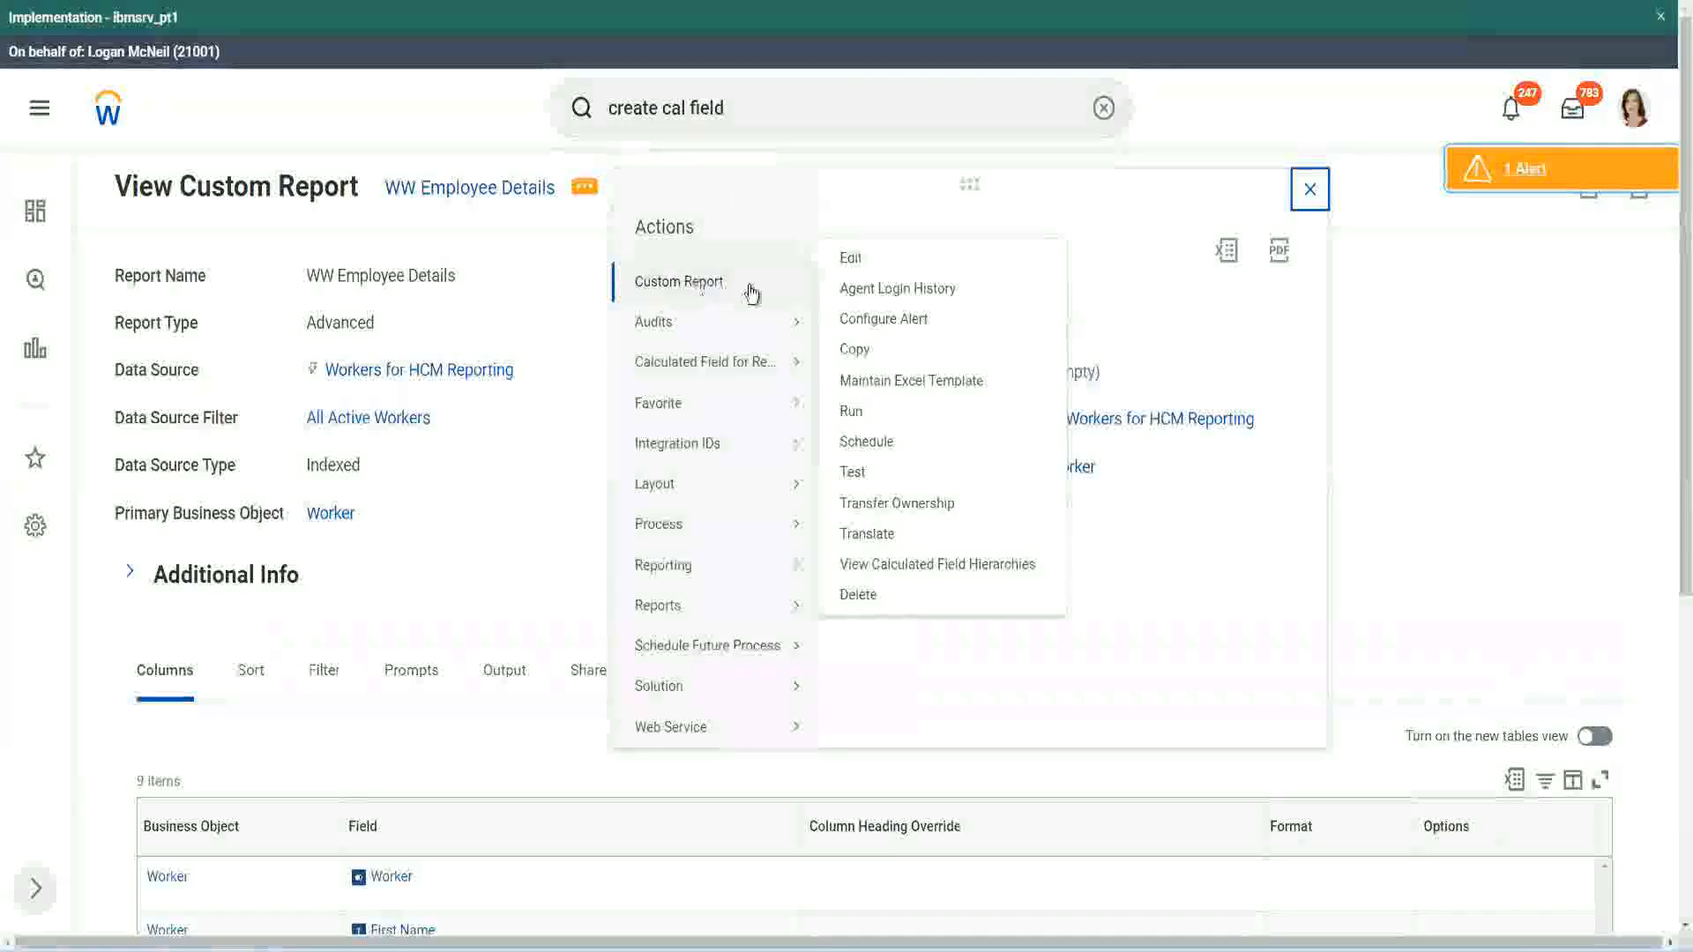
left_click(856, 259)
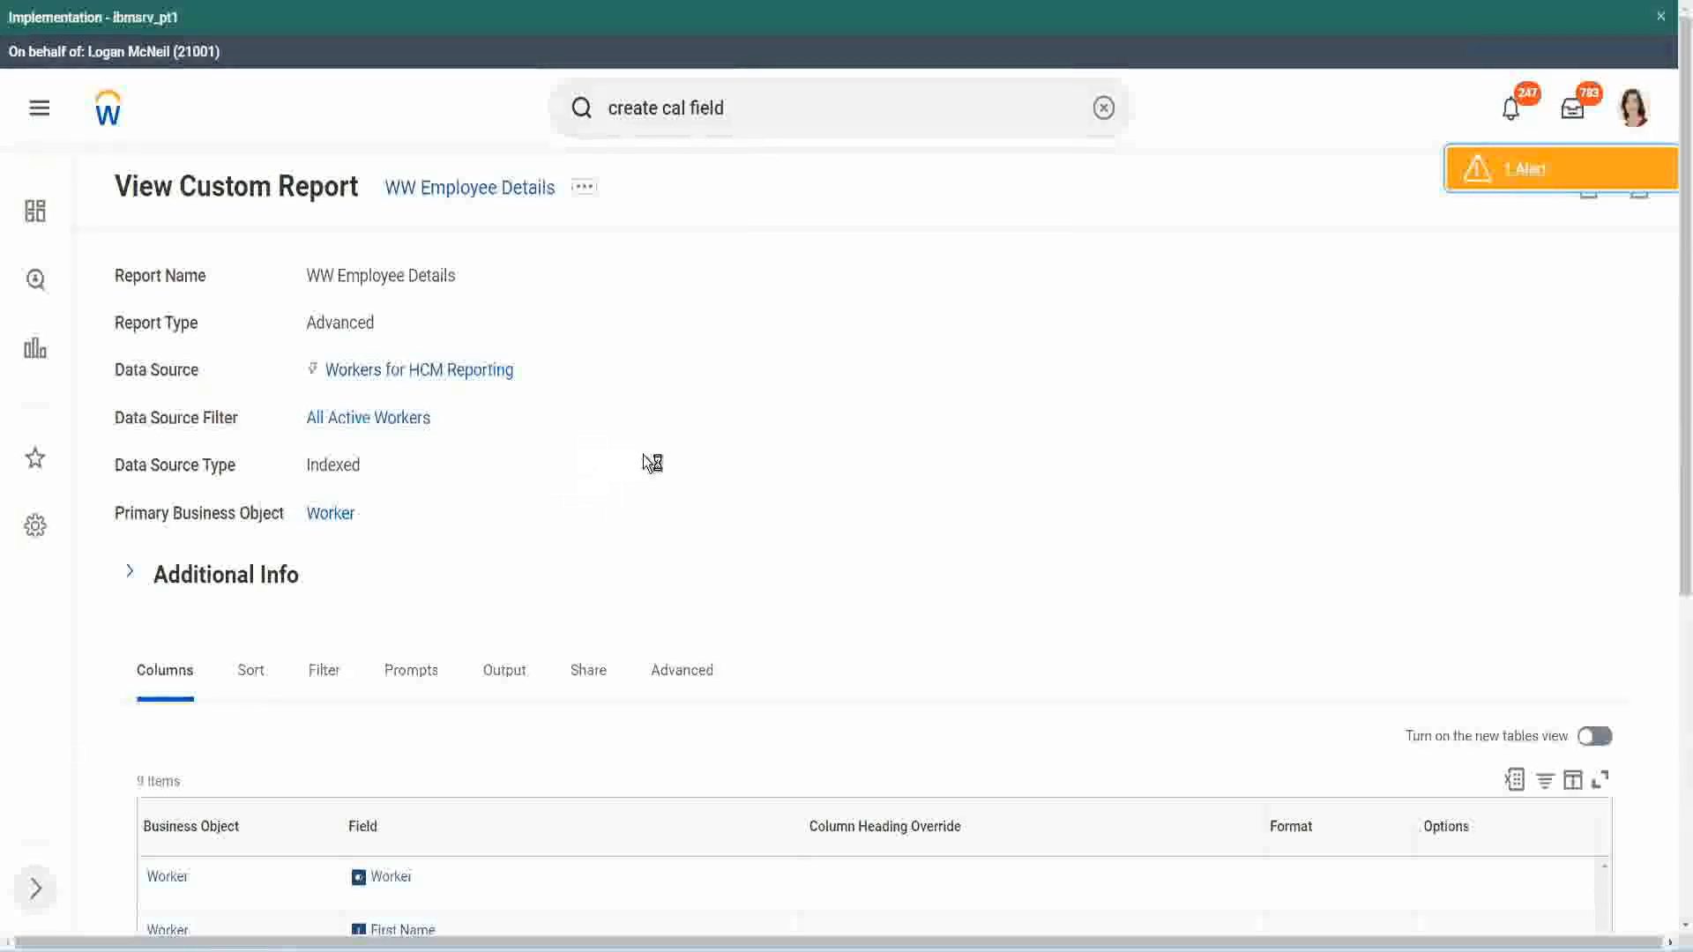
Add a Worker column to the end of the report using the field CF-WW-LRB-Identify Experience Bands from years of Service.
scroll(643, 458, "down", 5)
scroll(653, 466, "down", 2)
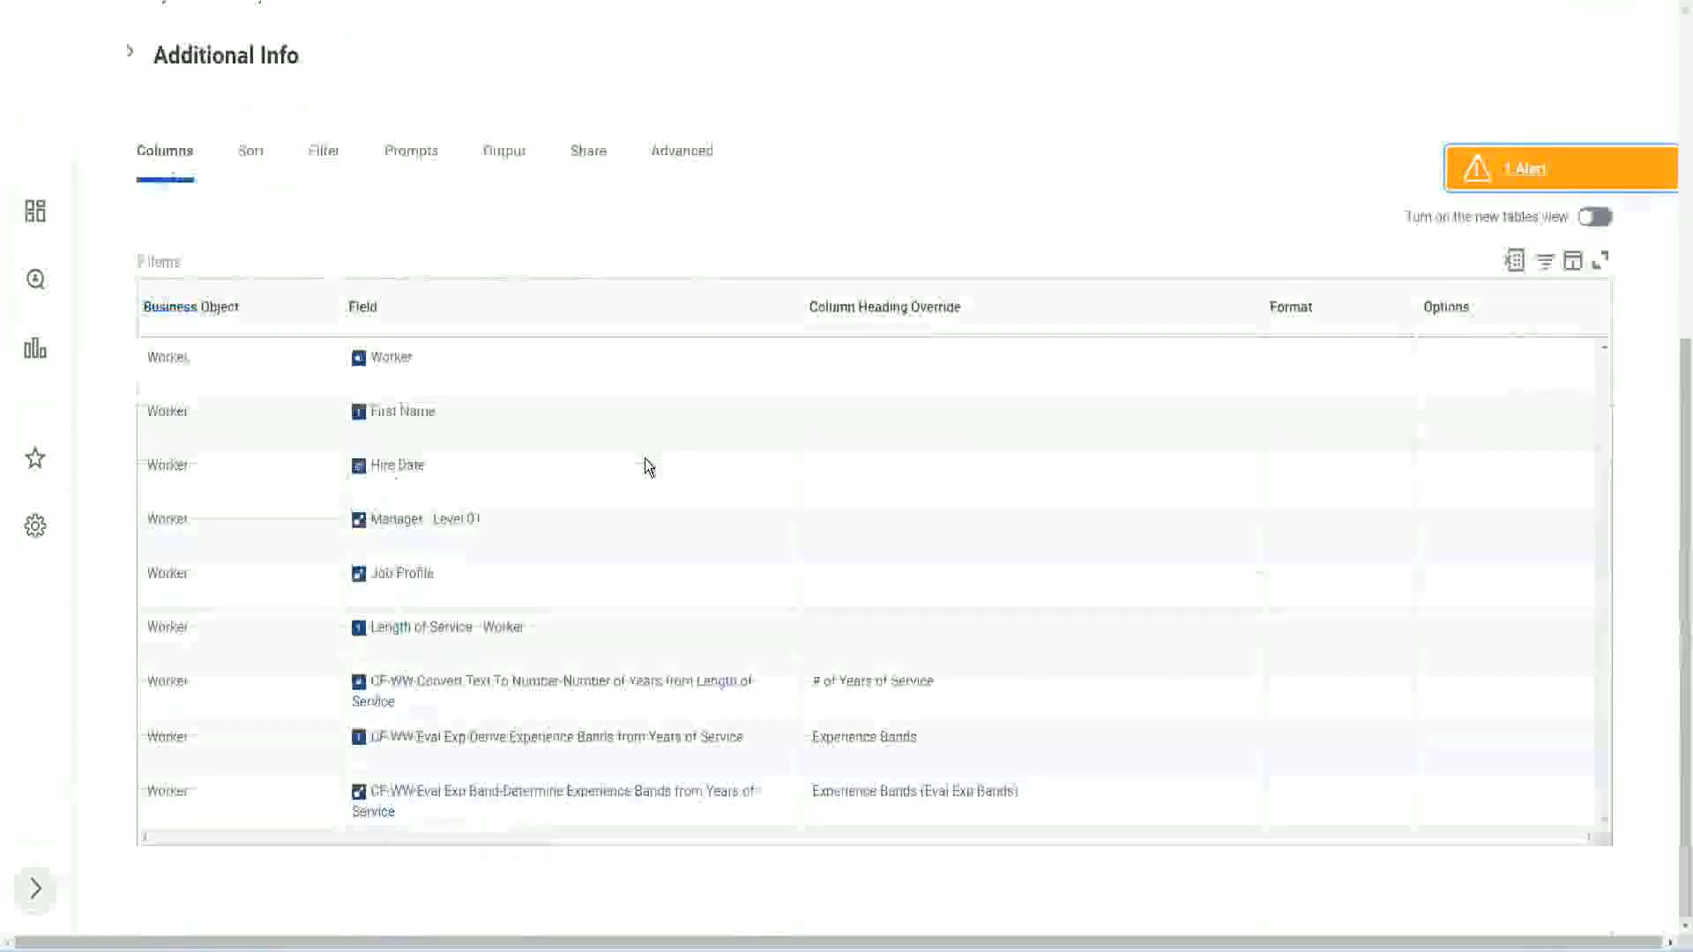
scroll(635, 491, "down", 9)
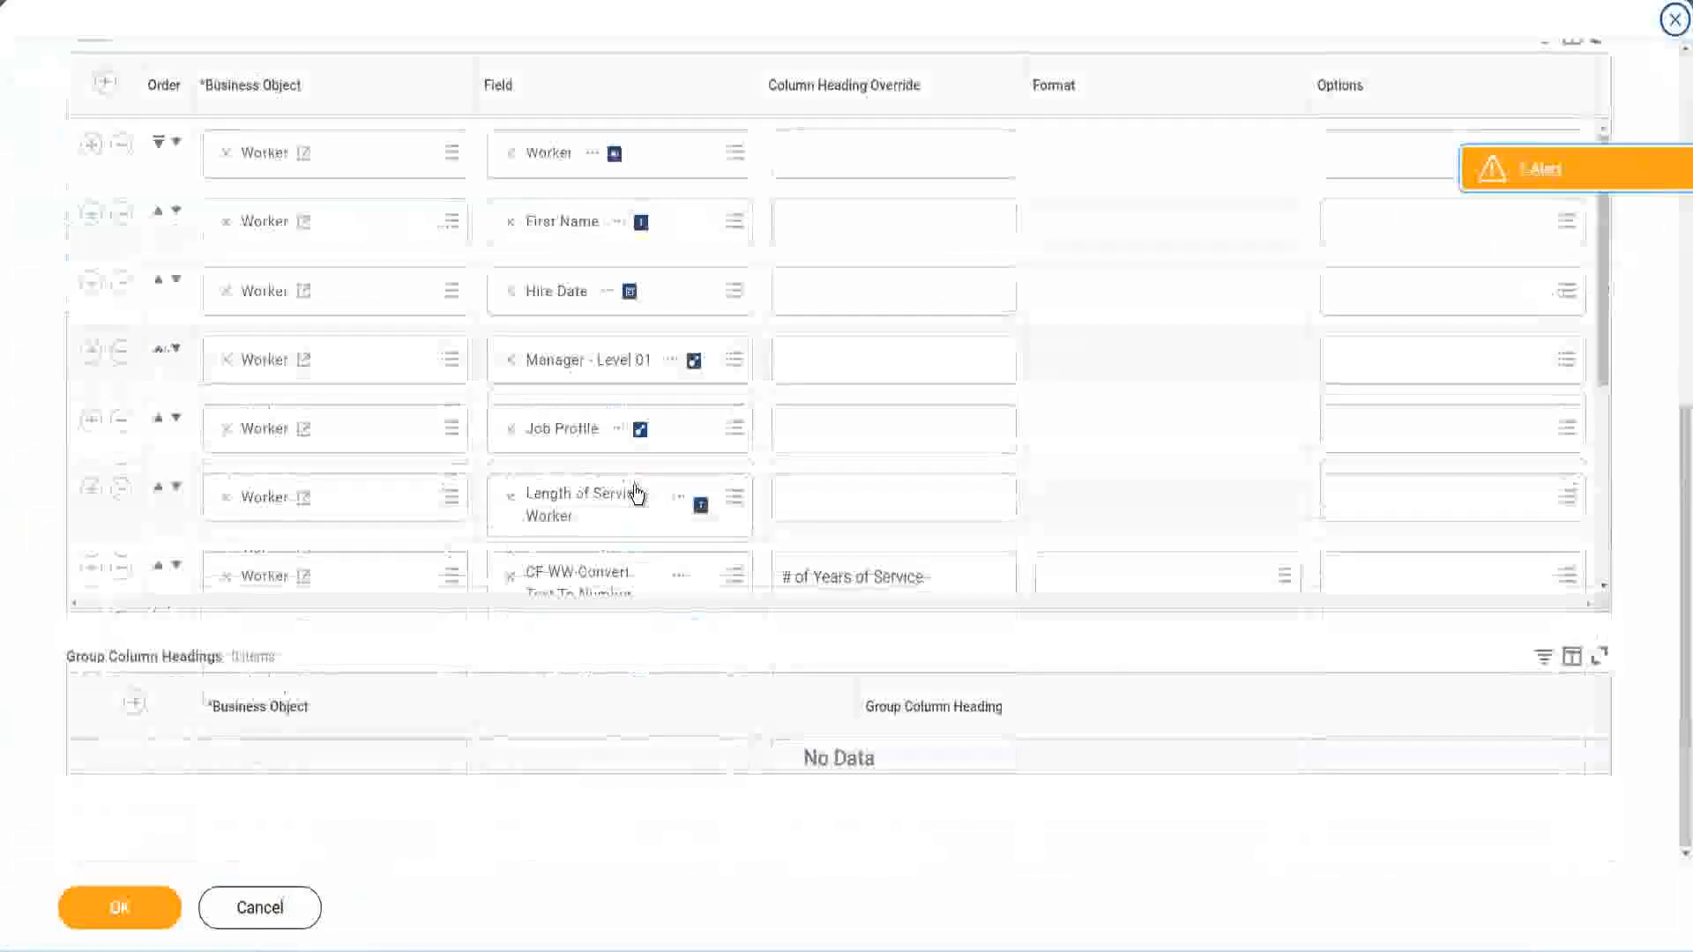
scroll(391, 512, "down", 5)
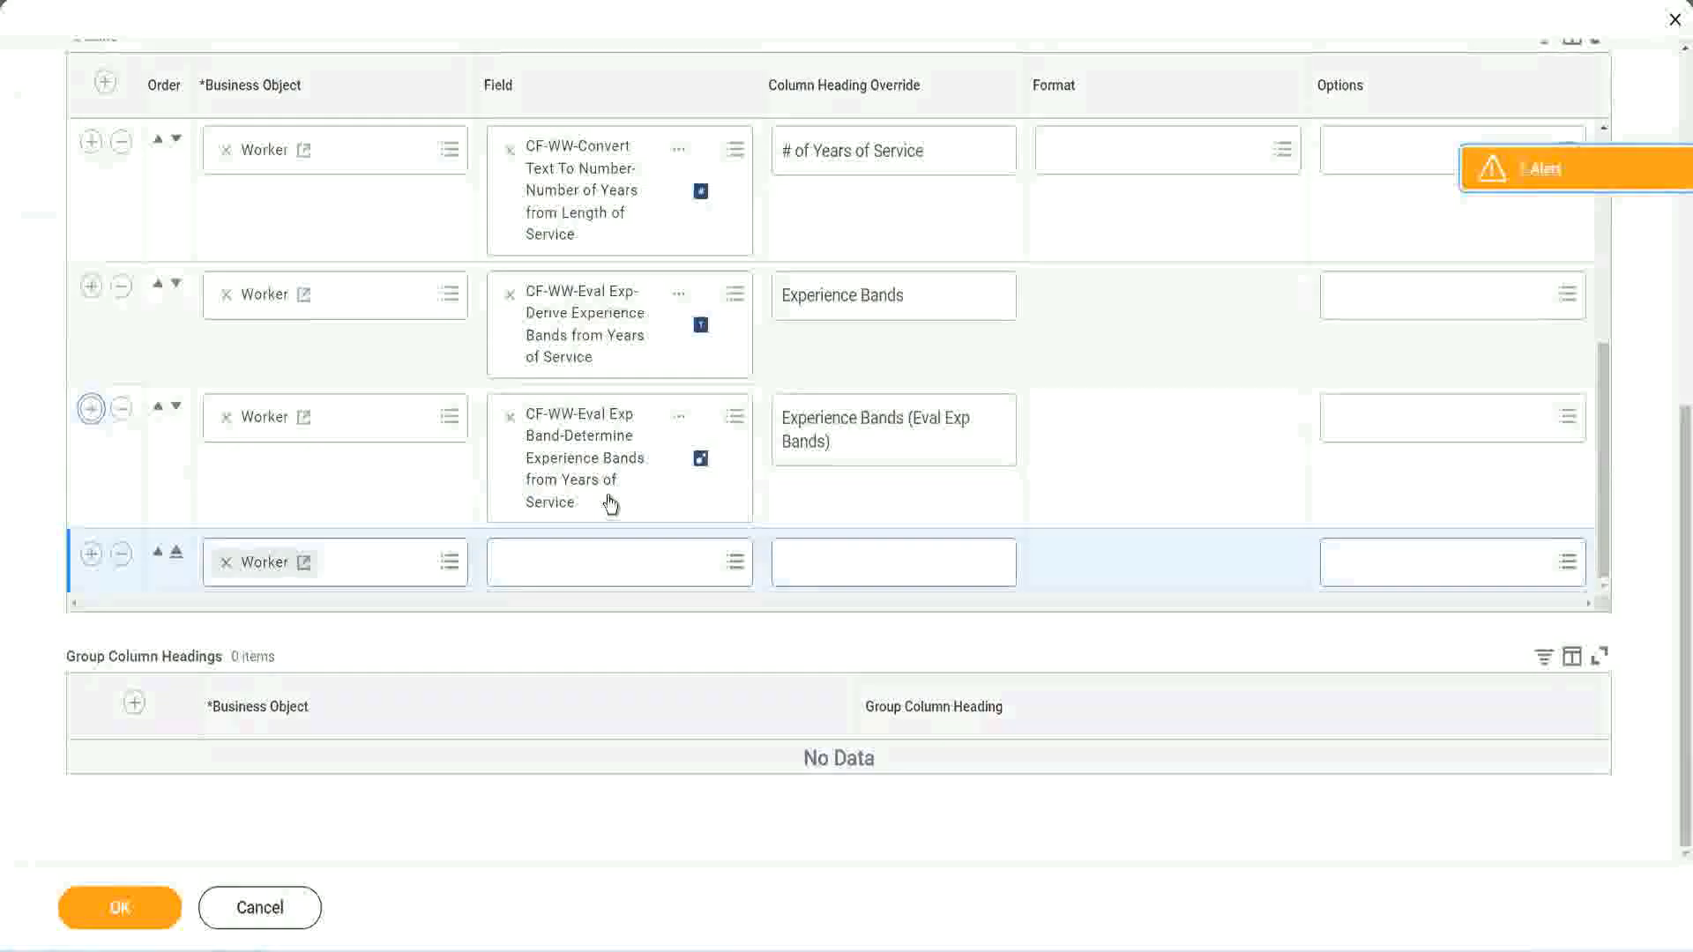
left_click(575, 563)
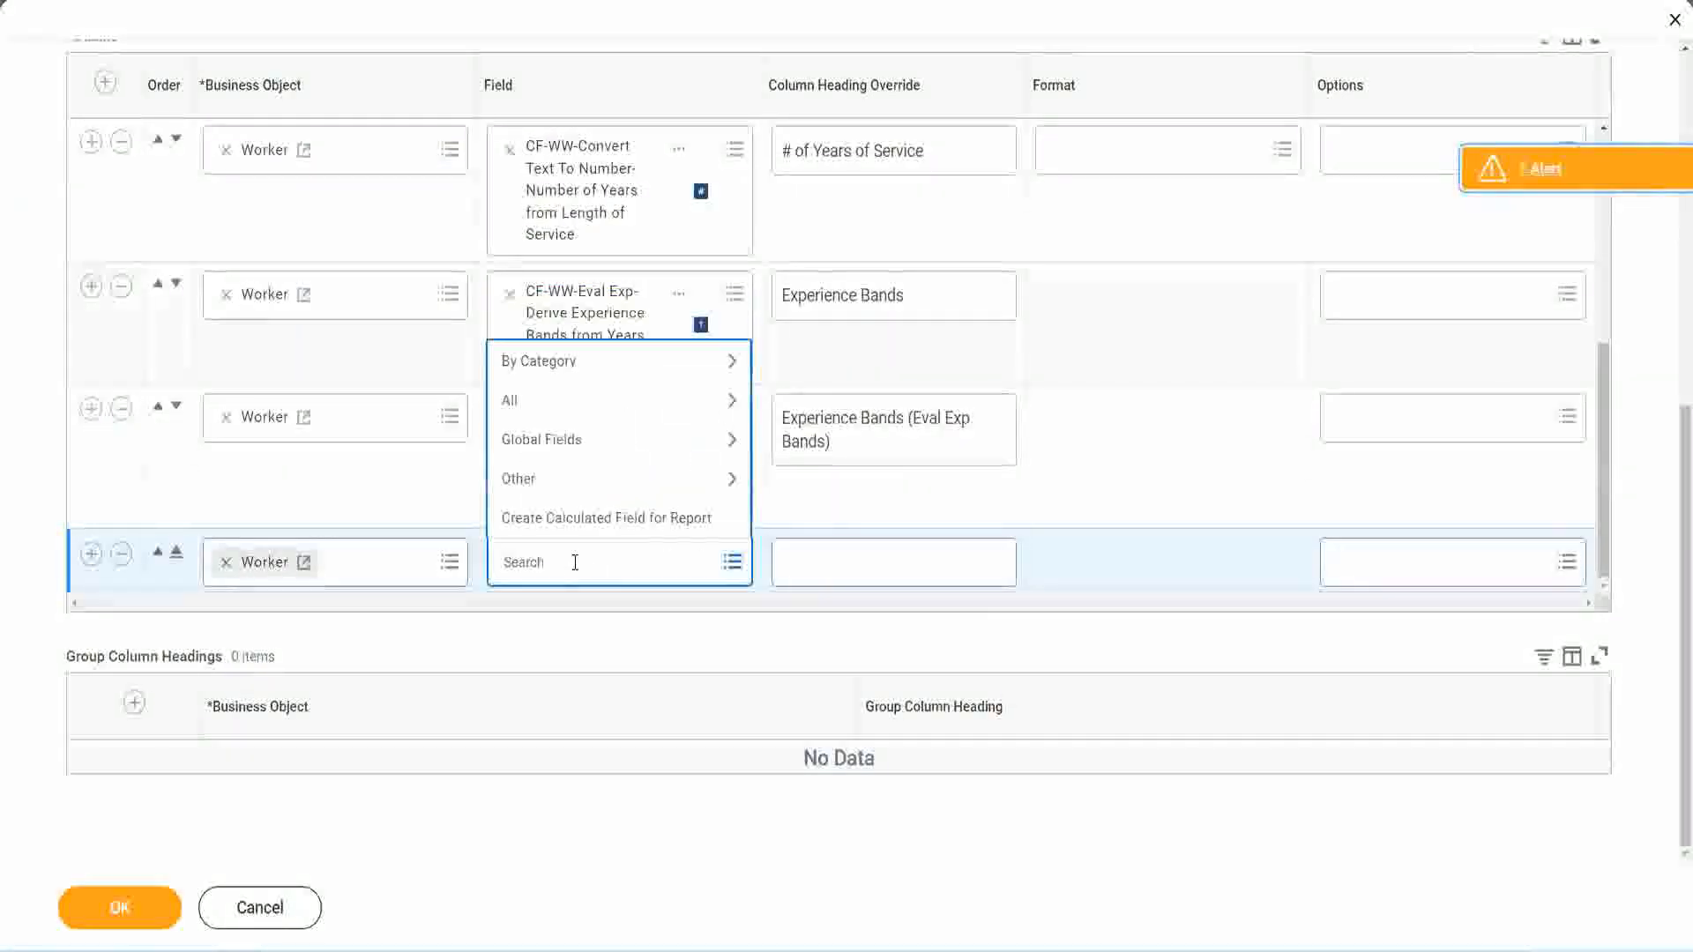
type("Experience Bands from years of Service")
key("Return")
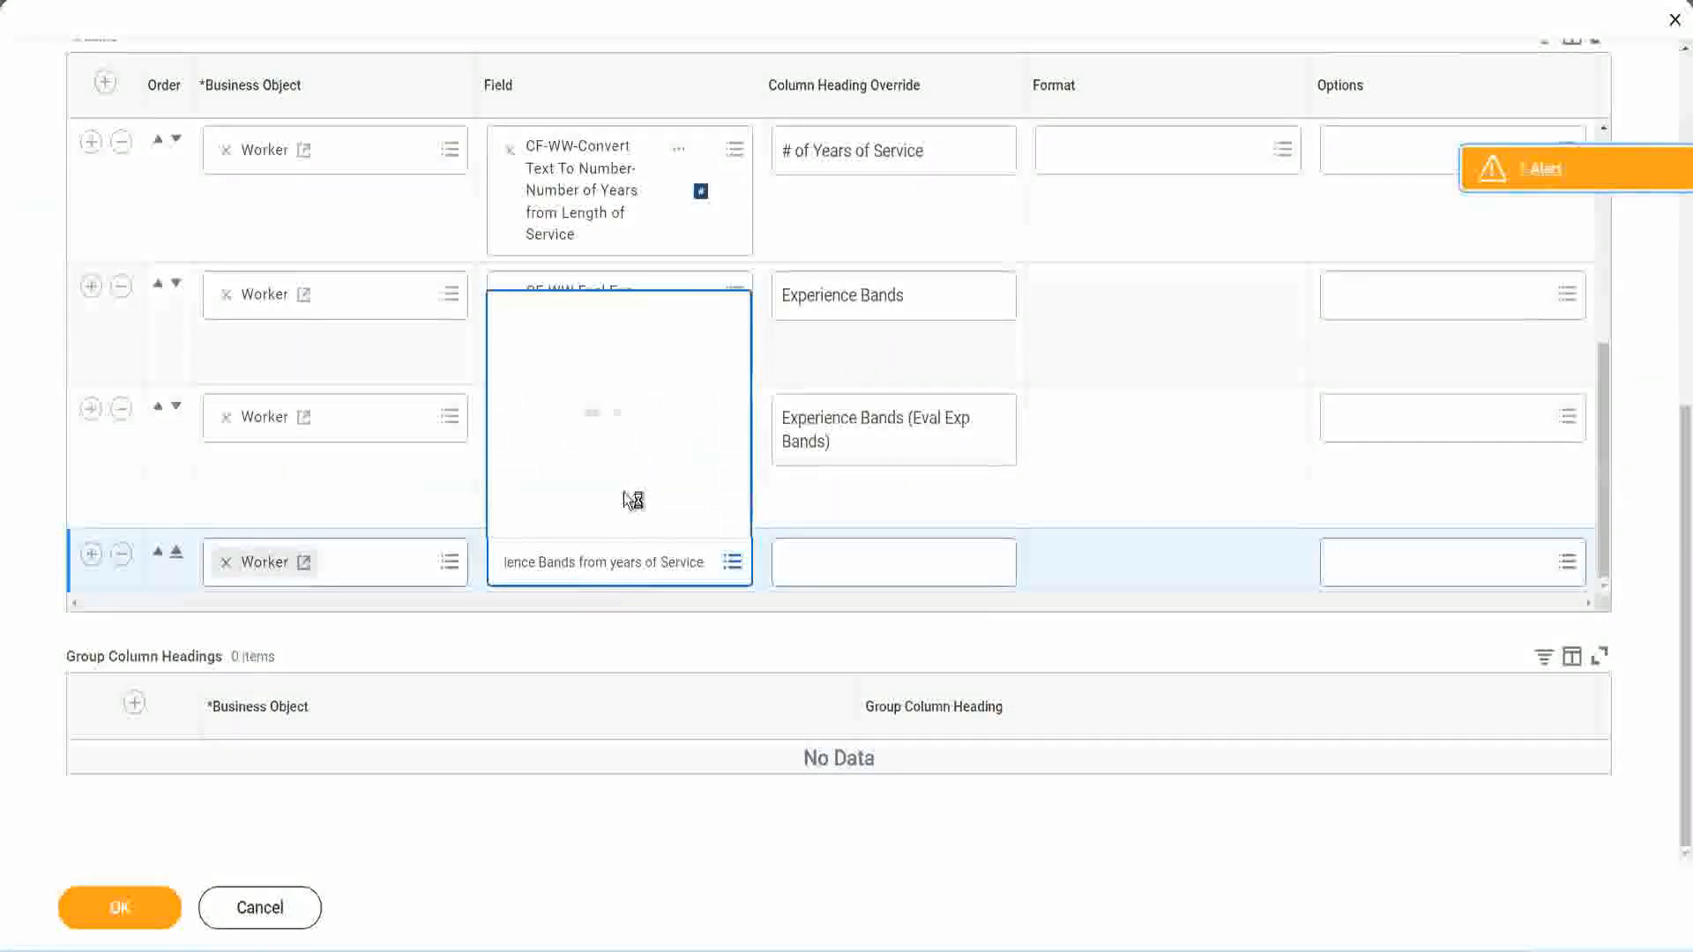
left_click(626, 500)
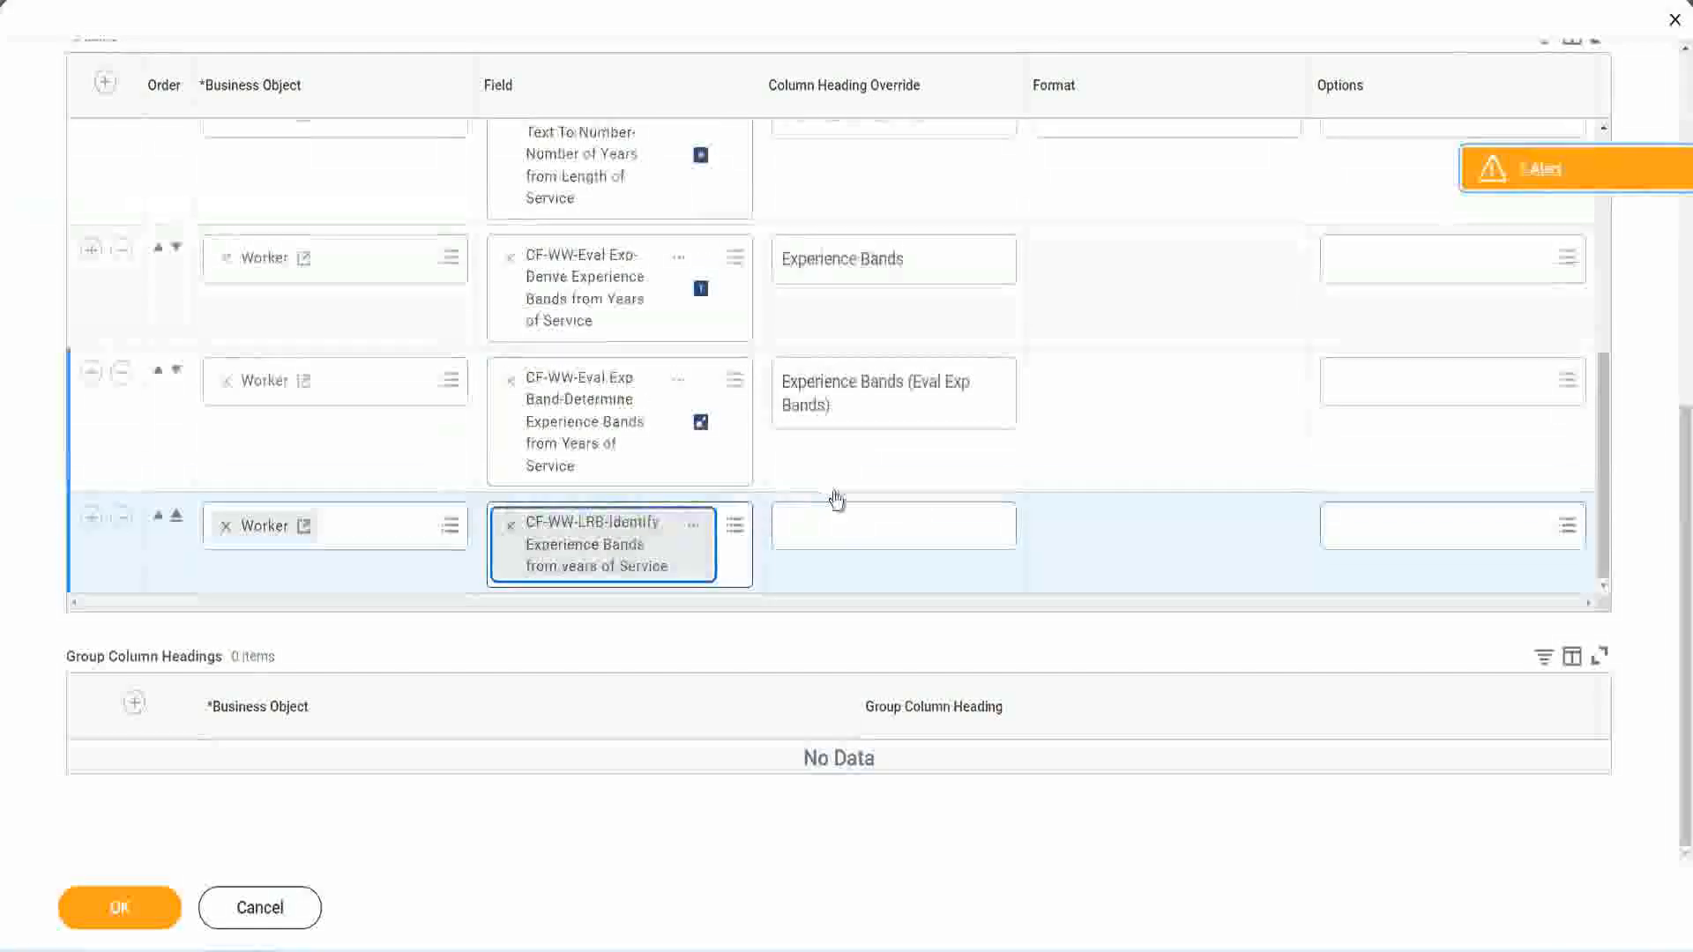
Set the new lookup range band column's heading override to "Experience Bands (LRB)".
left_click(842, 513)
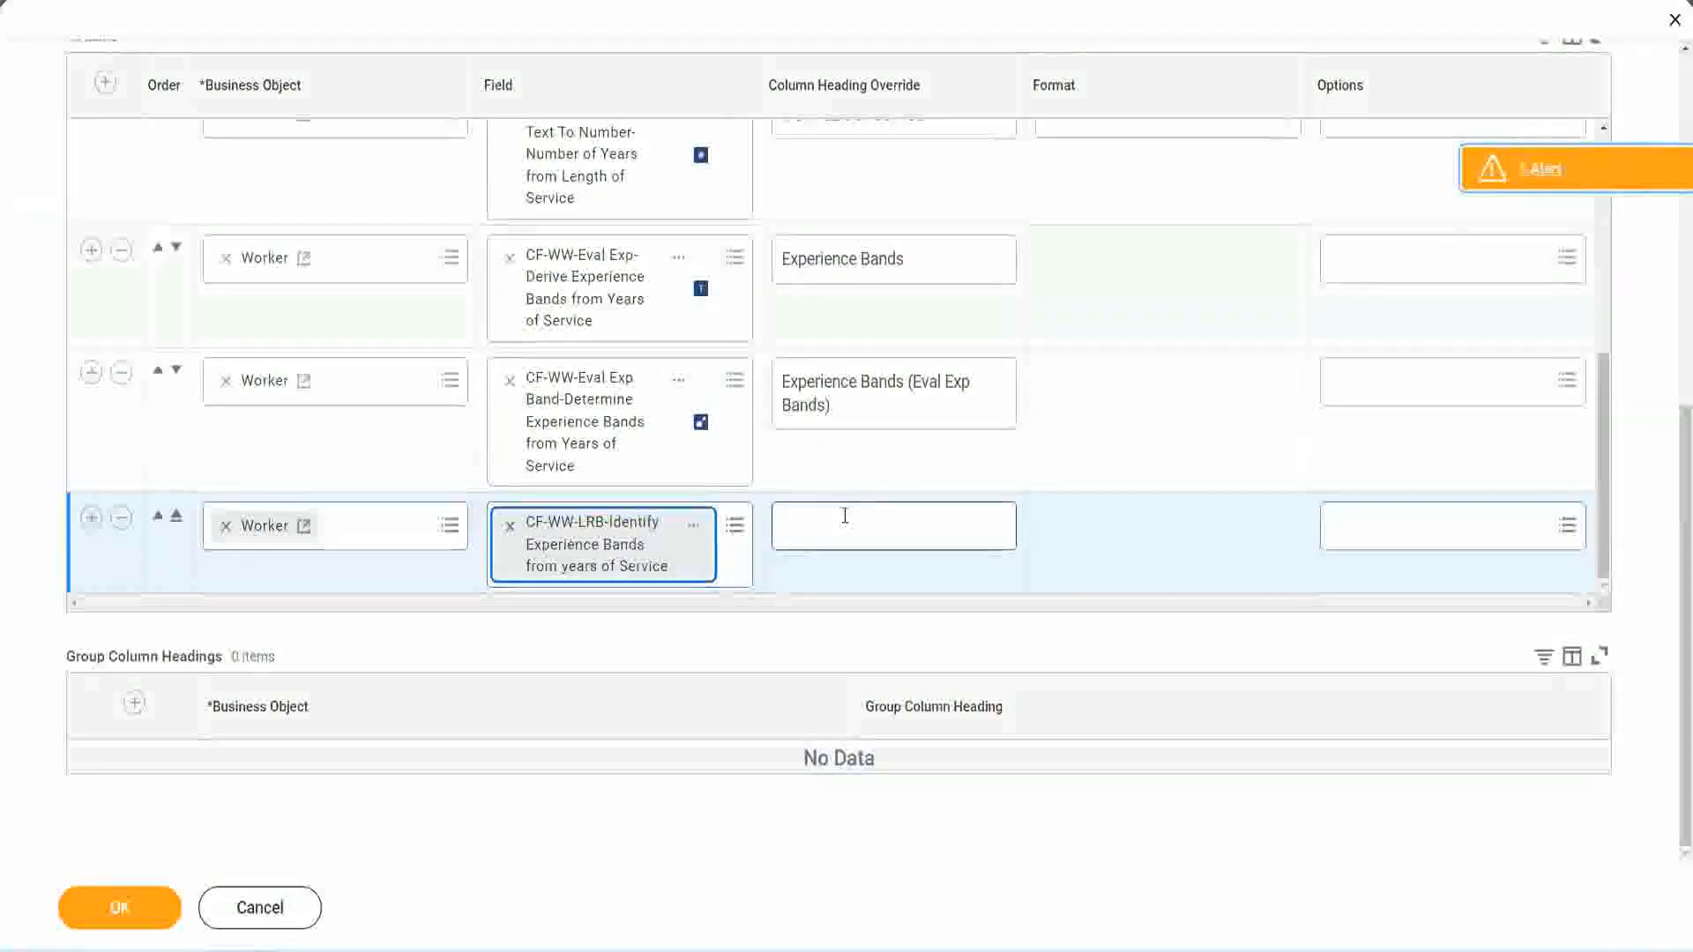
type("Ex")
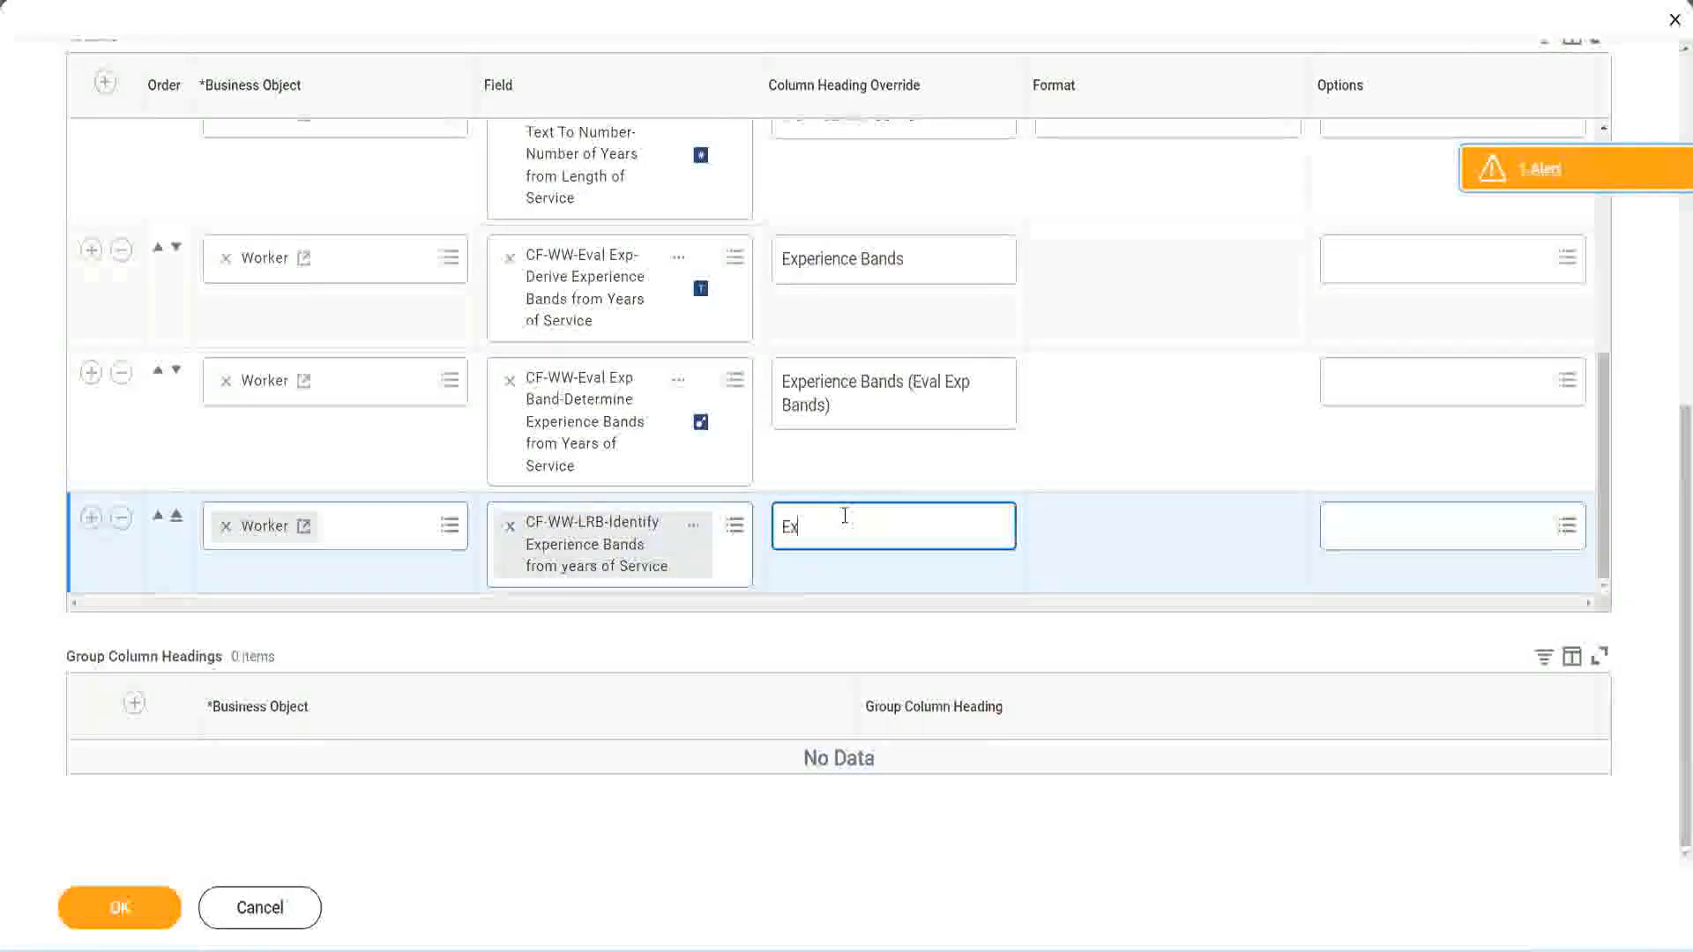
type("pernenc")
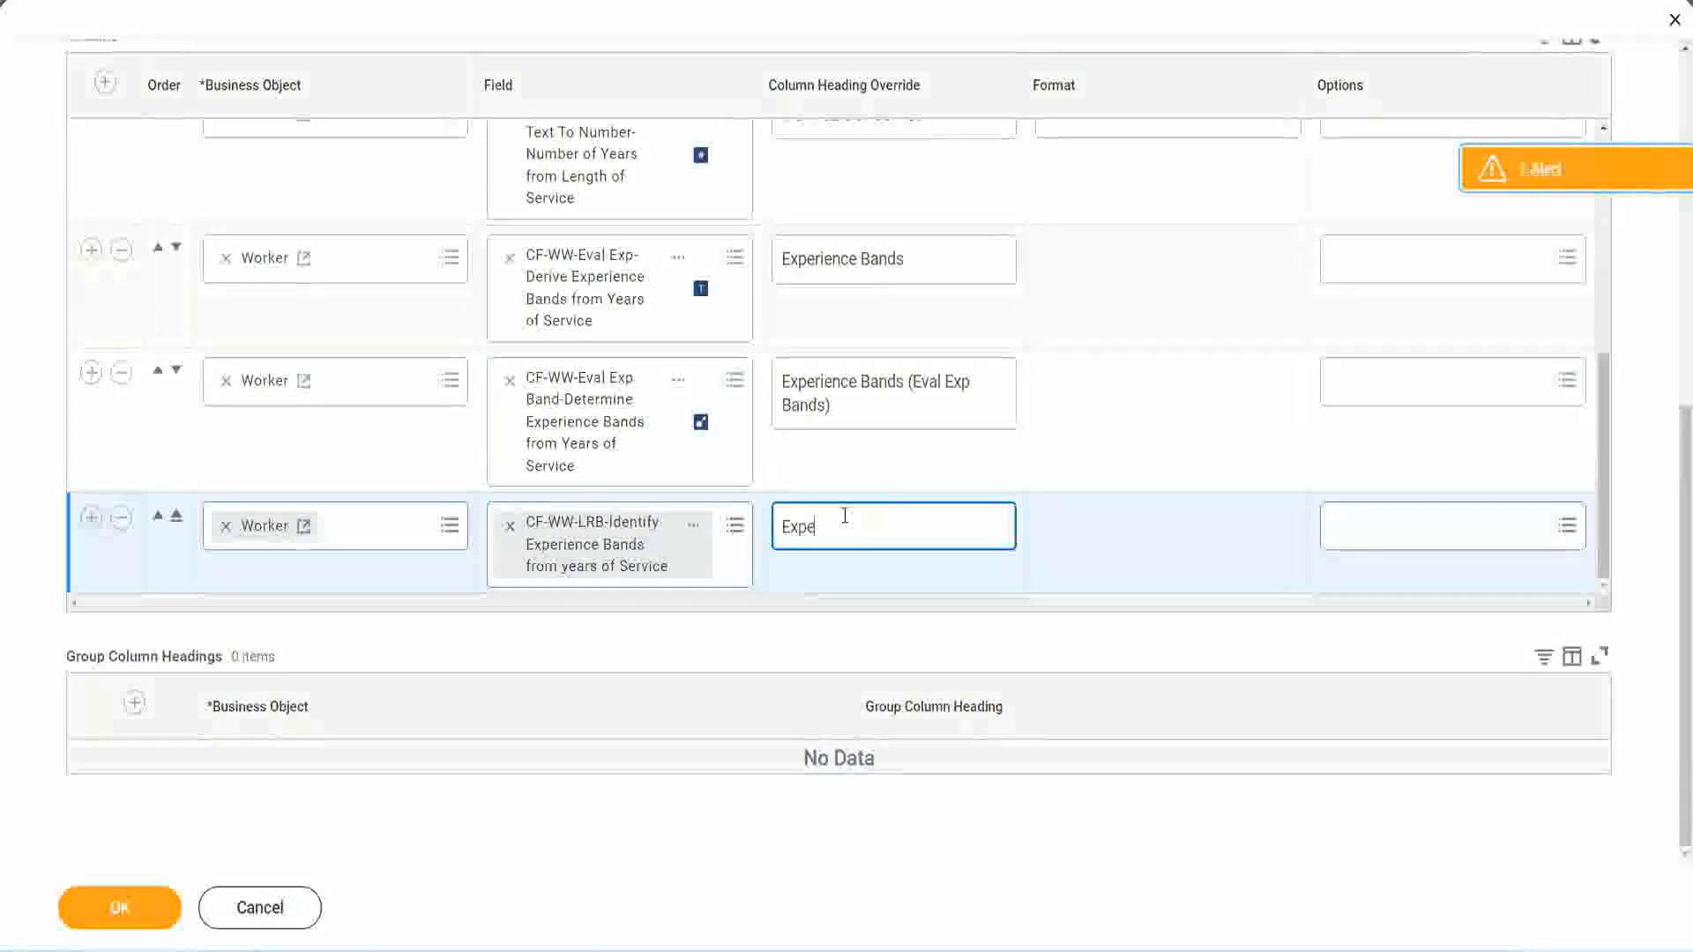
key("BackSpace")
key("BackSpace")
key("BackSpace")
key("BackSpace")
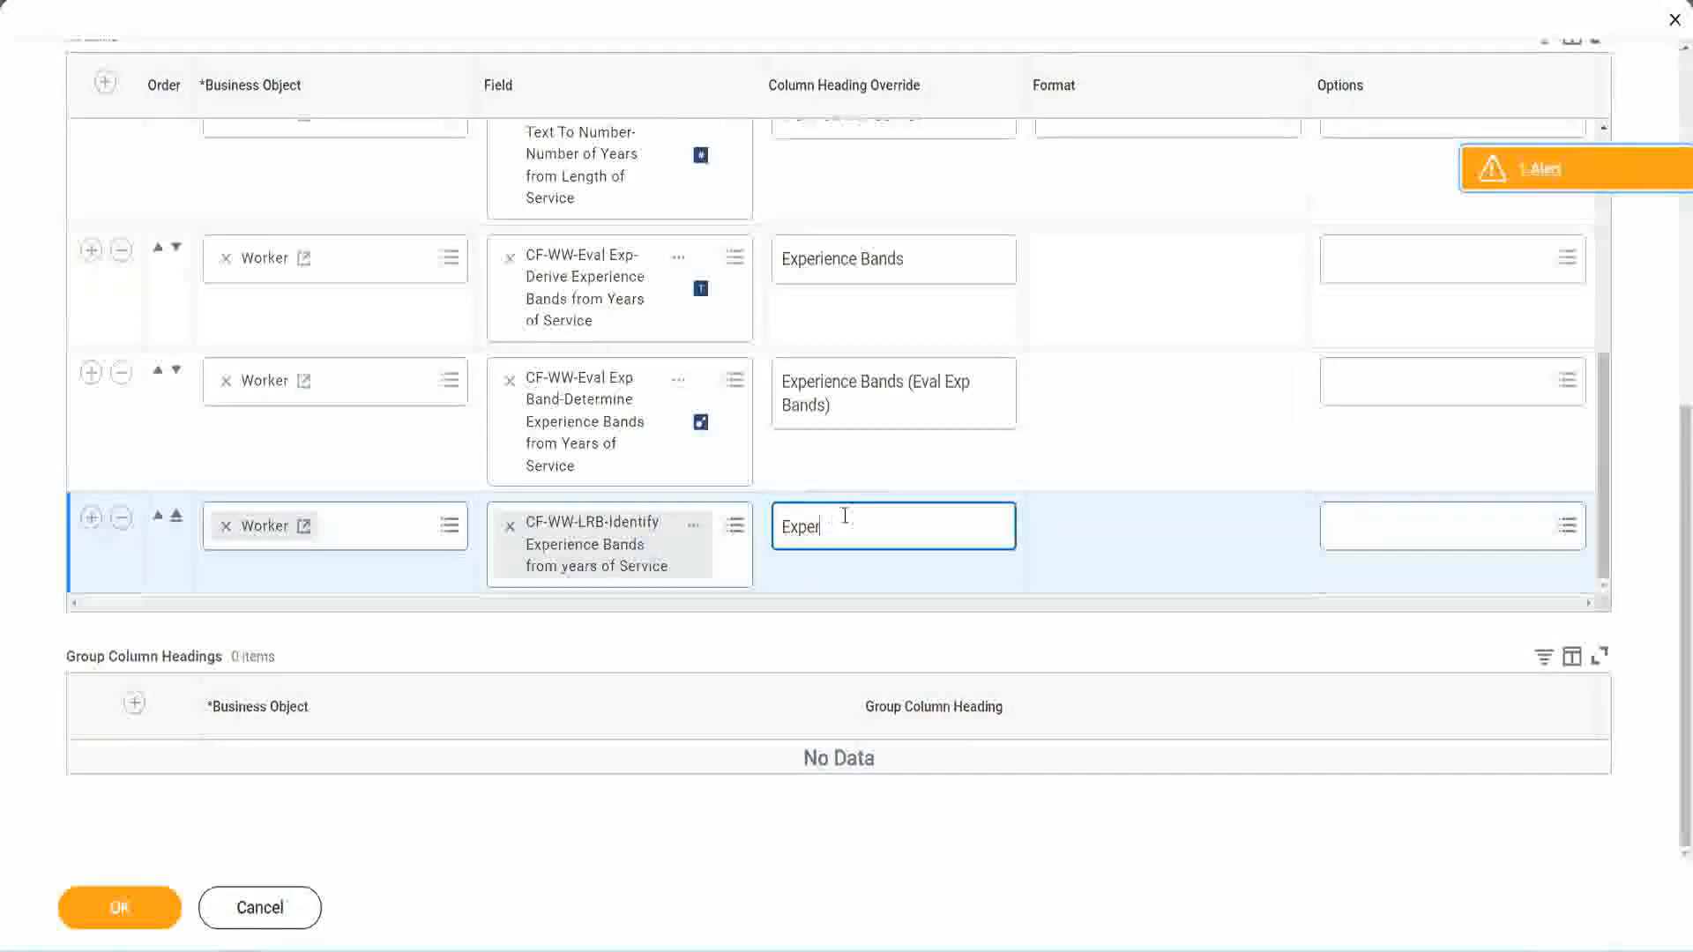
type("ience Band")
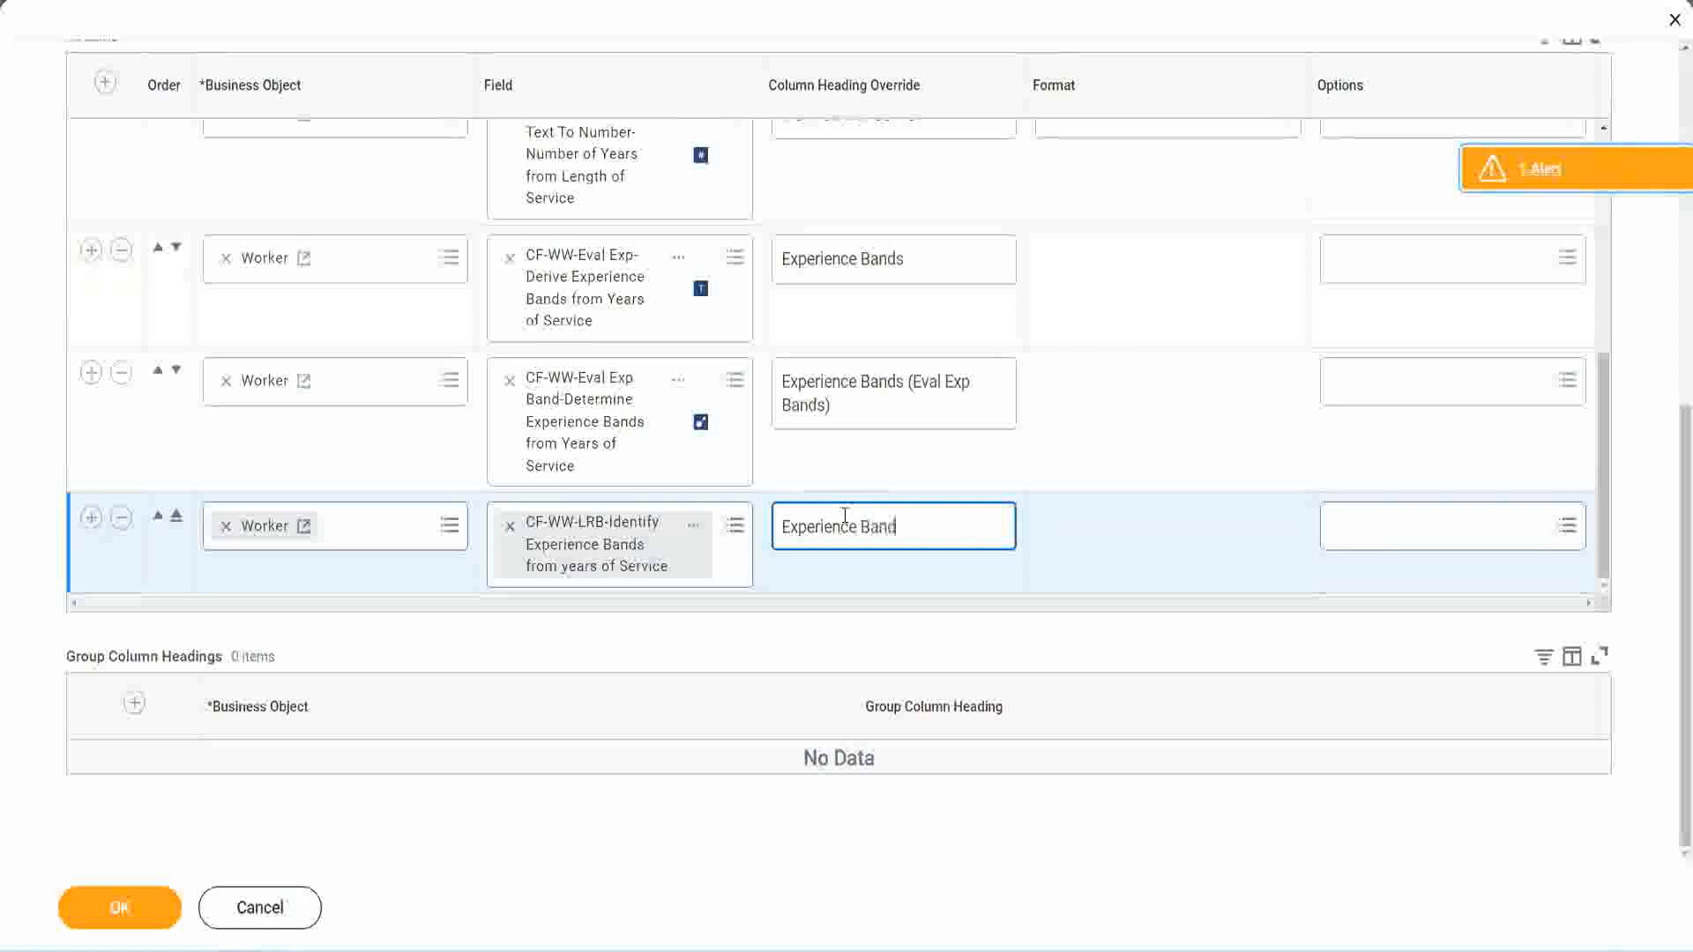
type("s (LRB)")
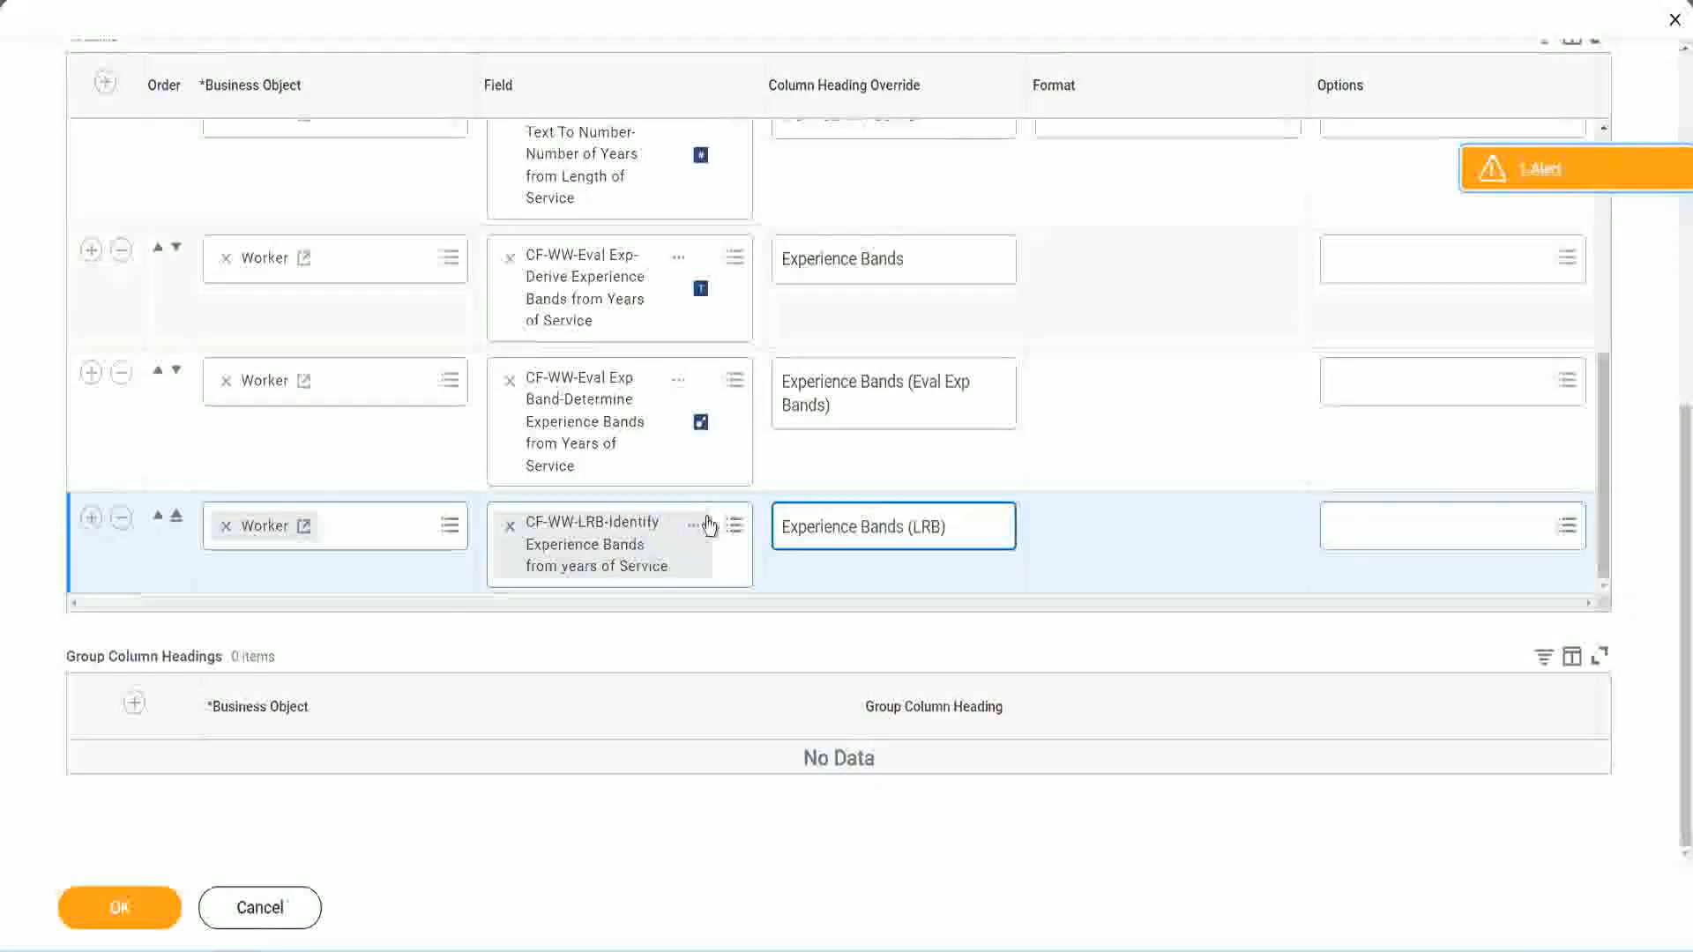
Save the report changes and run the report with the worker type, employee type and contingent worker type prompts left blank.
left_click(150, 927)
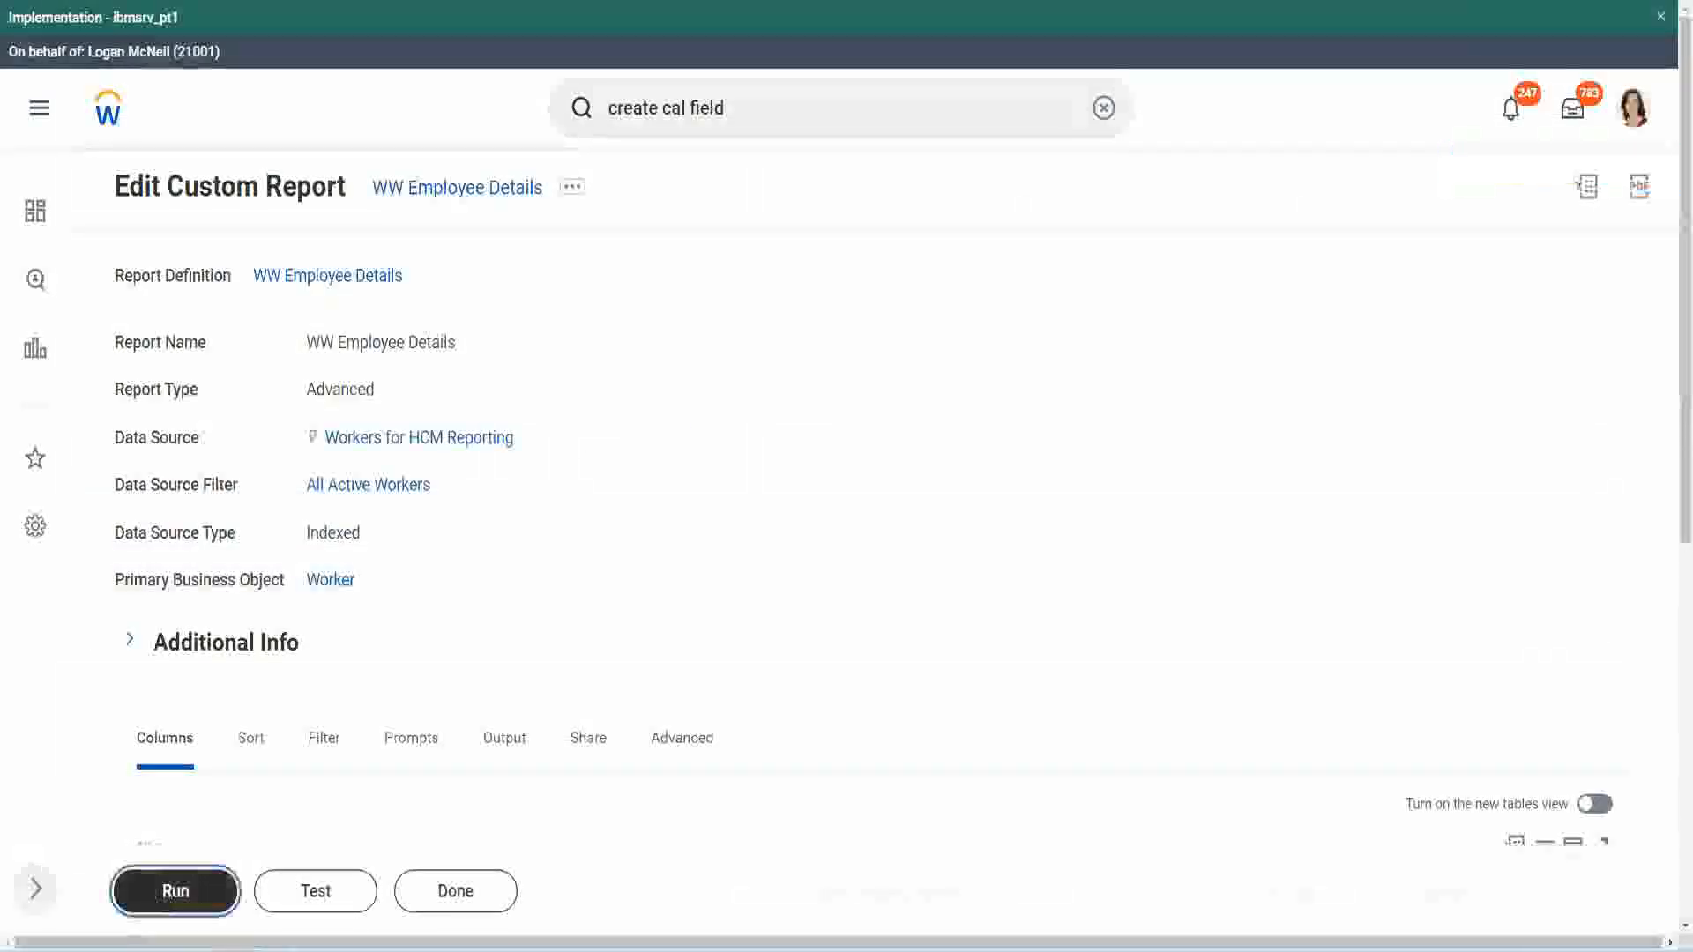
left_click(175, 890)
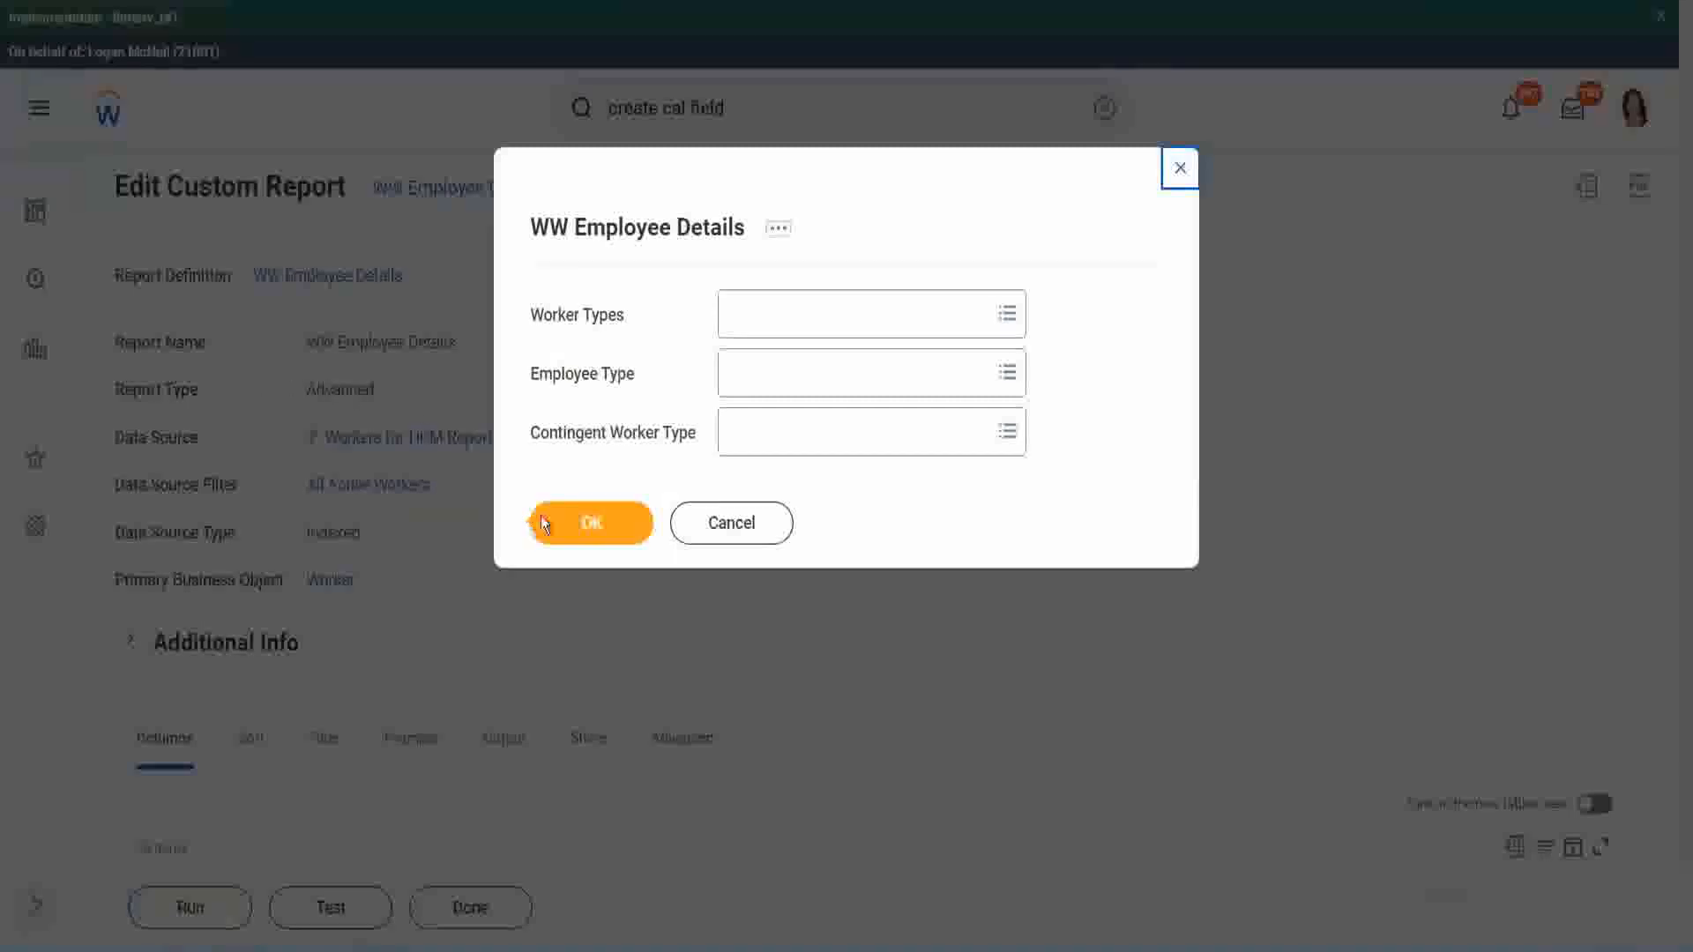
left_click(600, 527)
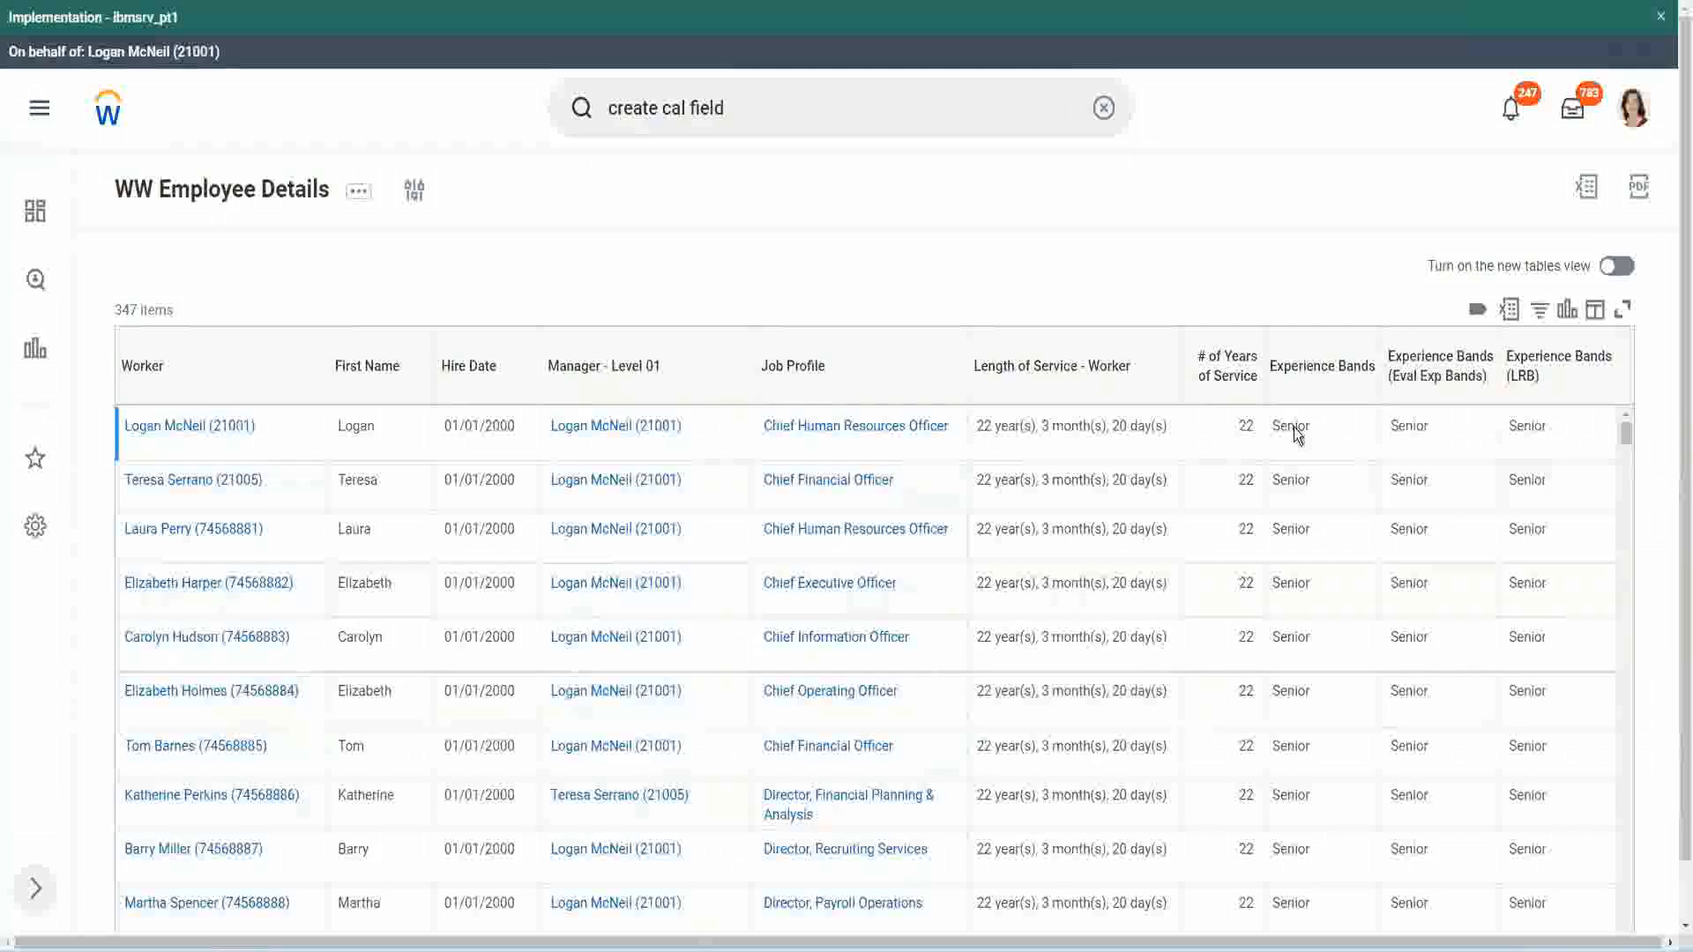
Compare the three experience band columns across the workers in the report output.
double_click(1293, 427)
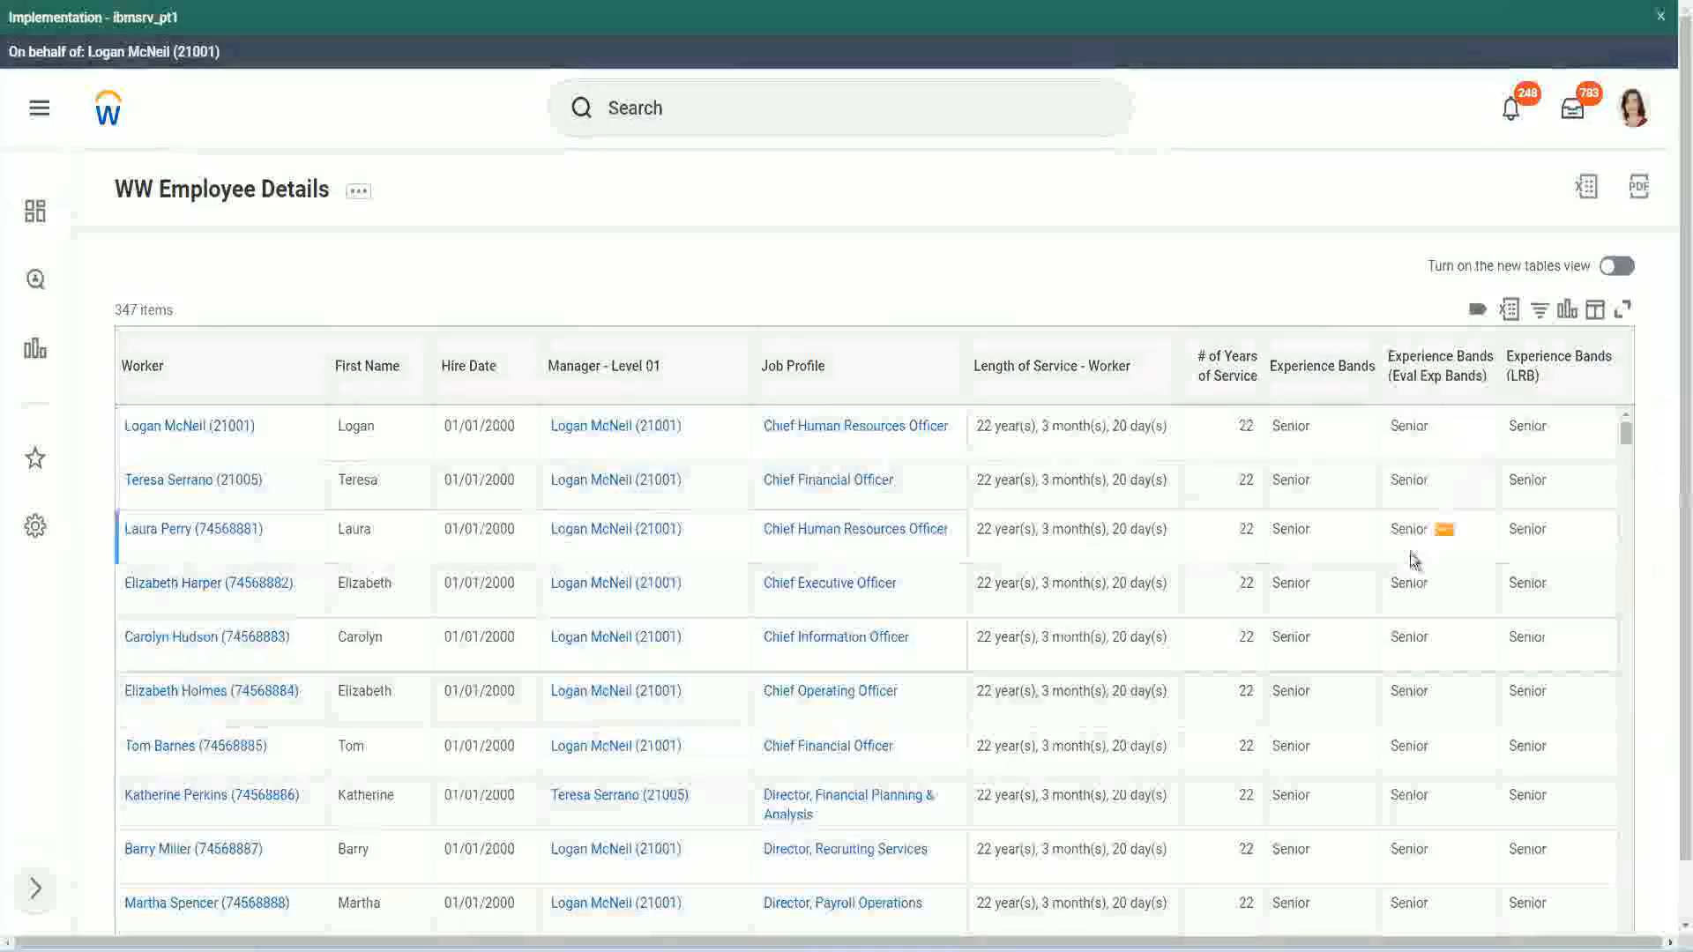
scroll(1408, 553, "down", 10)
scroll(1404, 604, "down", 3)
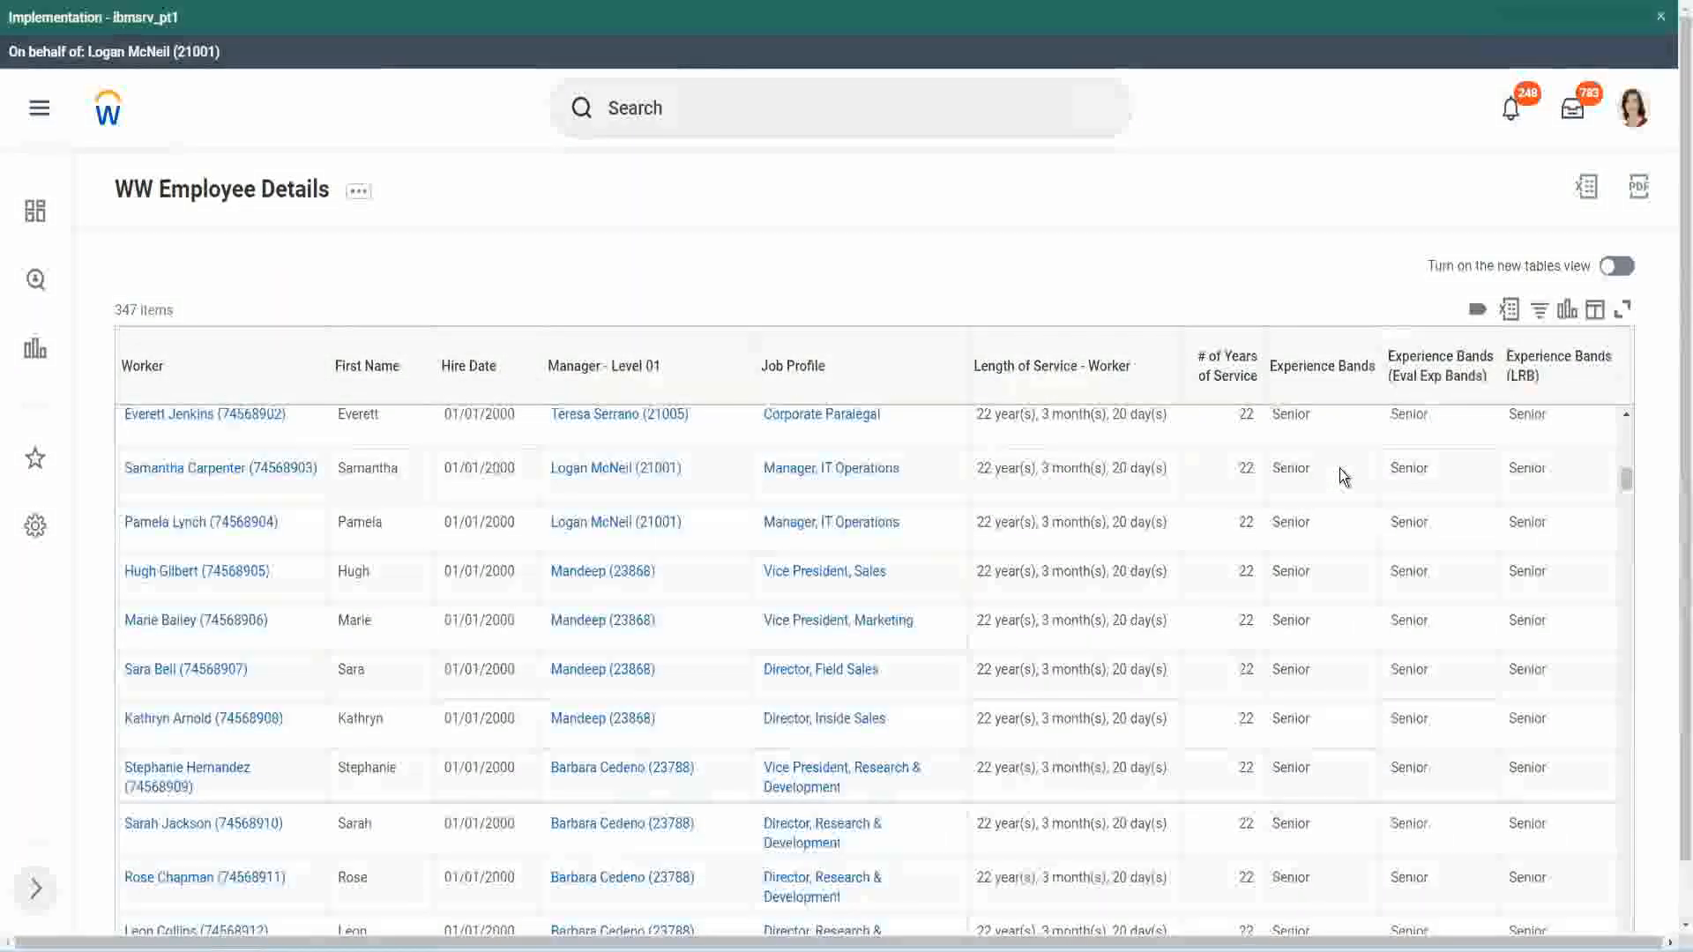
scroll(1331, 723, "down", 3)
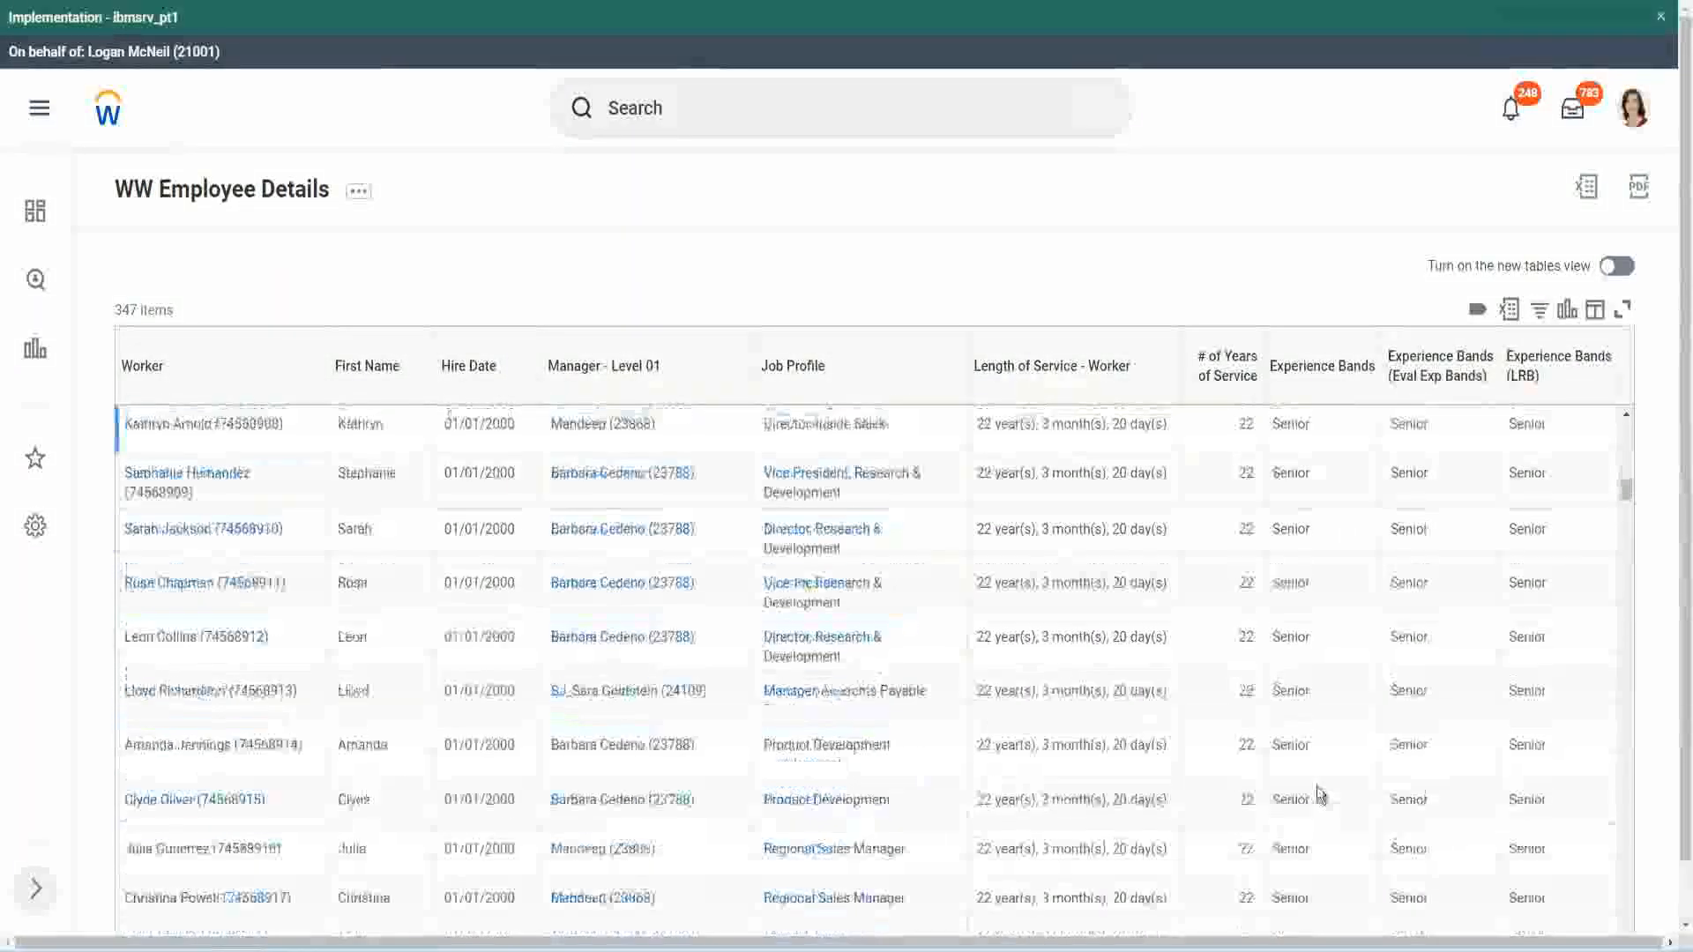
scroll(1324, 633, "down", 1)
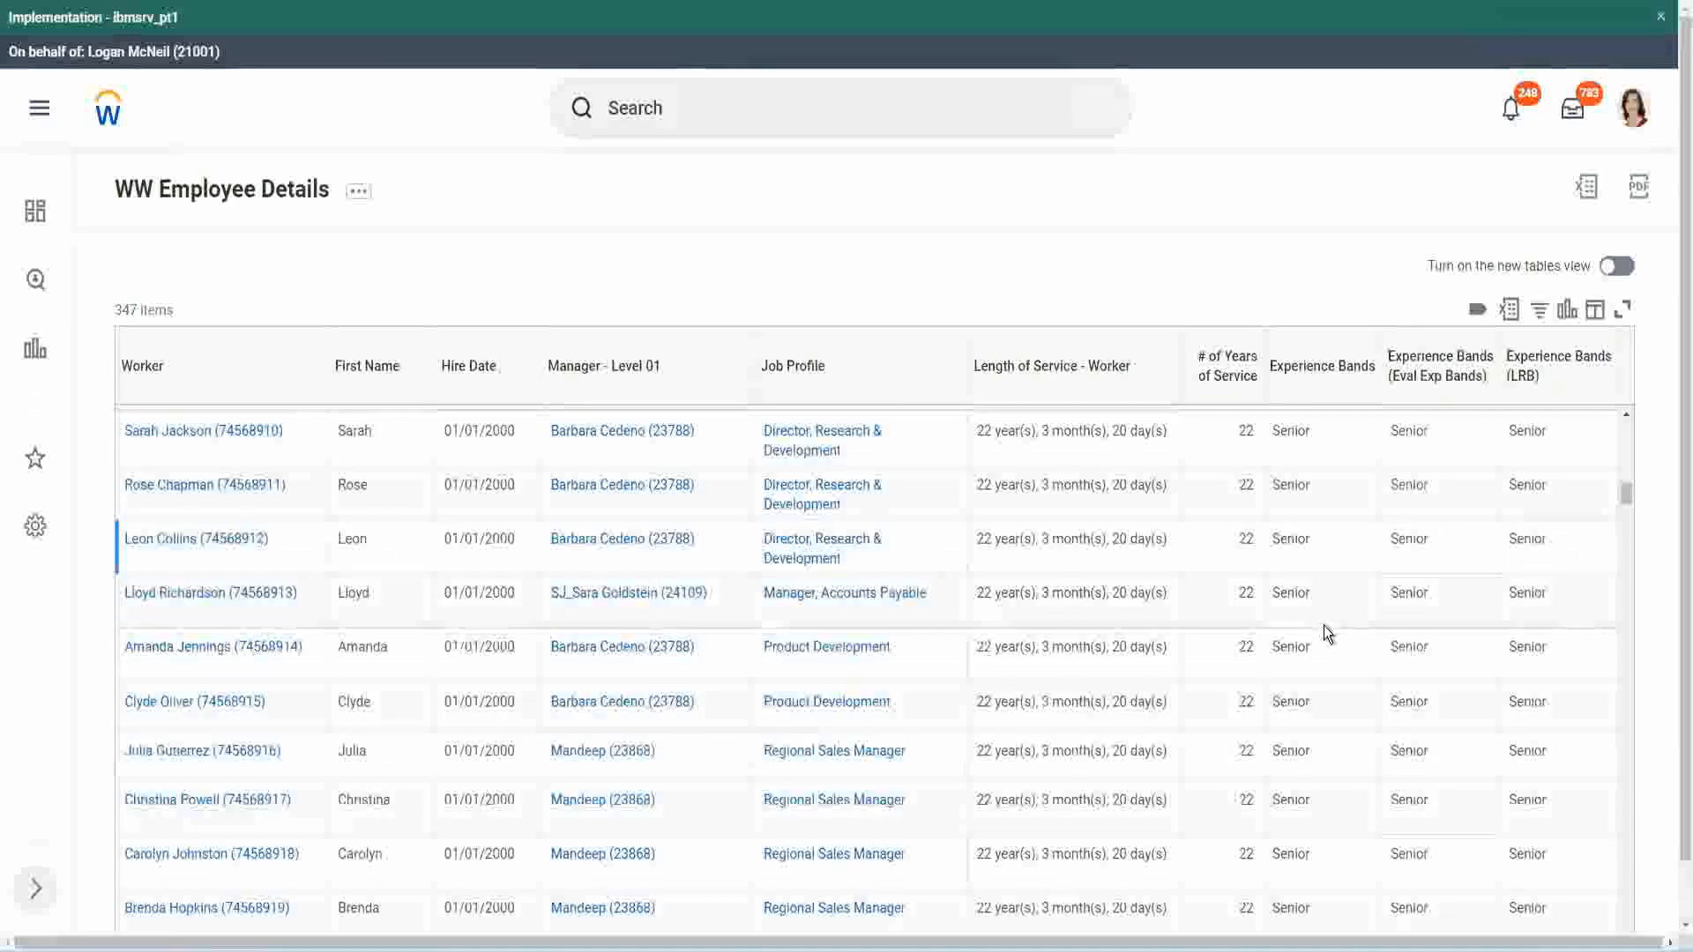